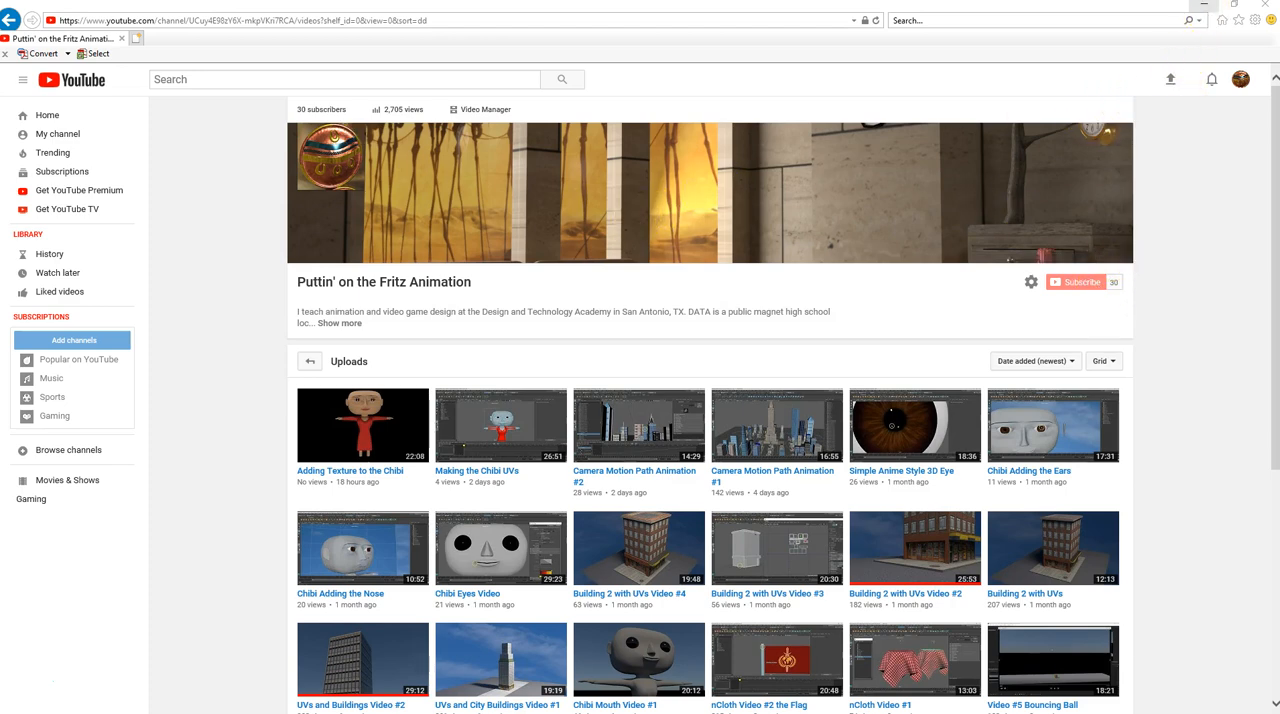
# Switch to the Our_City scene in Maya and examine the city buildings from several angles
pyautogui.click(1207, 8)
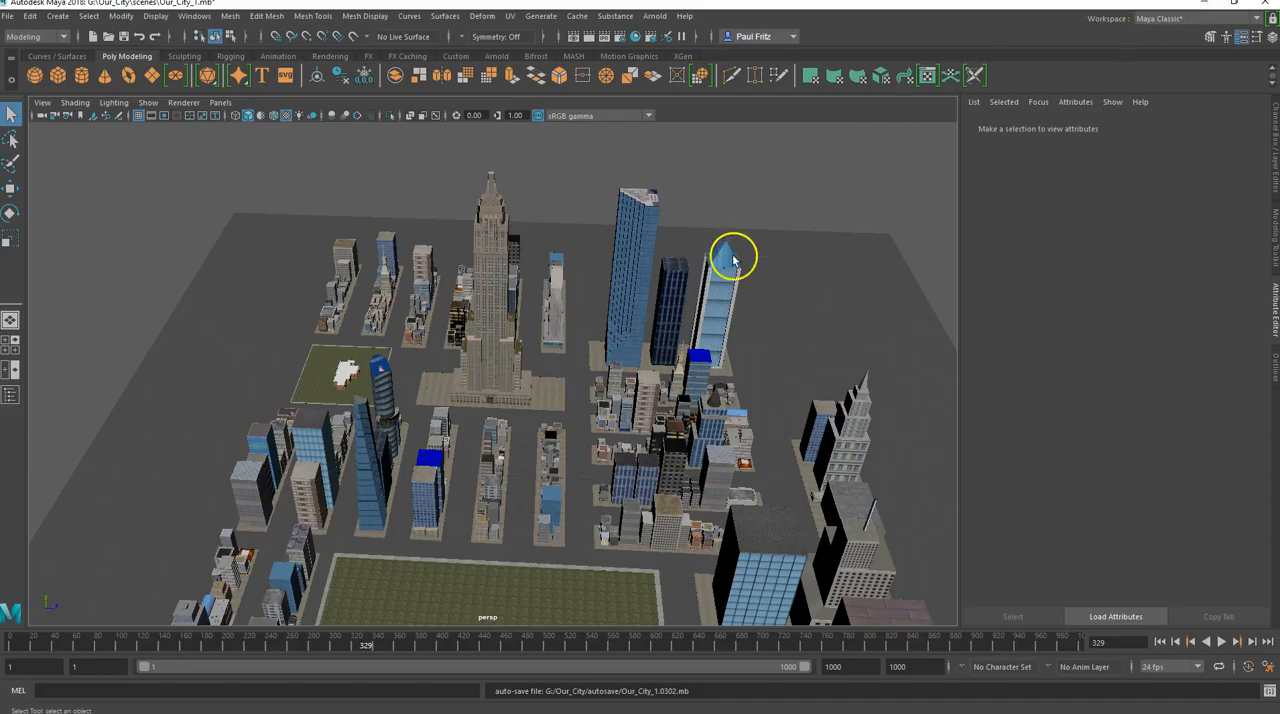
pyautogui.keyDown('alt'); pyautogui.moveTo(432, 406); pyautogui.dragTo(450, 379); pyautogui.keyUp('alt')
pyautogui.keyDown('alt'); pyautogui.moveTo(450, 379); pyautogui.dragTo(475, 275, button='middle'); pyautogui.keyUp('alt')
pyautogui.keyDown('alt'); pyautogui.moveTo(475, 275); pyautogui.dragTo(457, 288); pyautogui.keyUp('alt')
pyautogui.scroll(4, 506, 341)
pyautogui.keyDown('alt'); pyautogui.moveTo(473, 354); pyautogui.dragTo(426, 327); pyautogui.keyUp('alt')
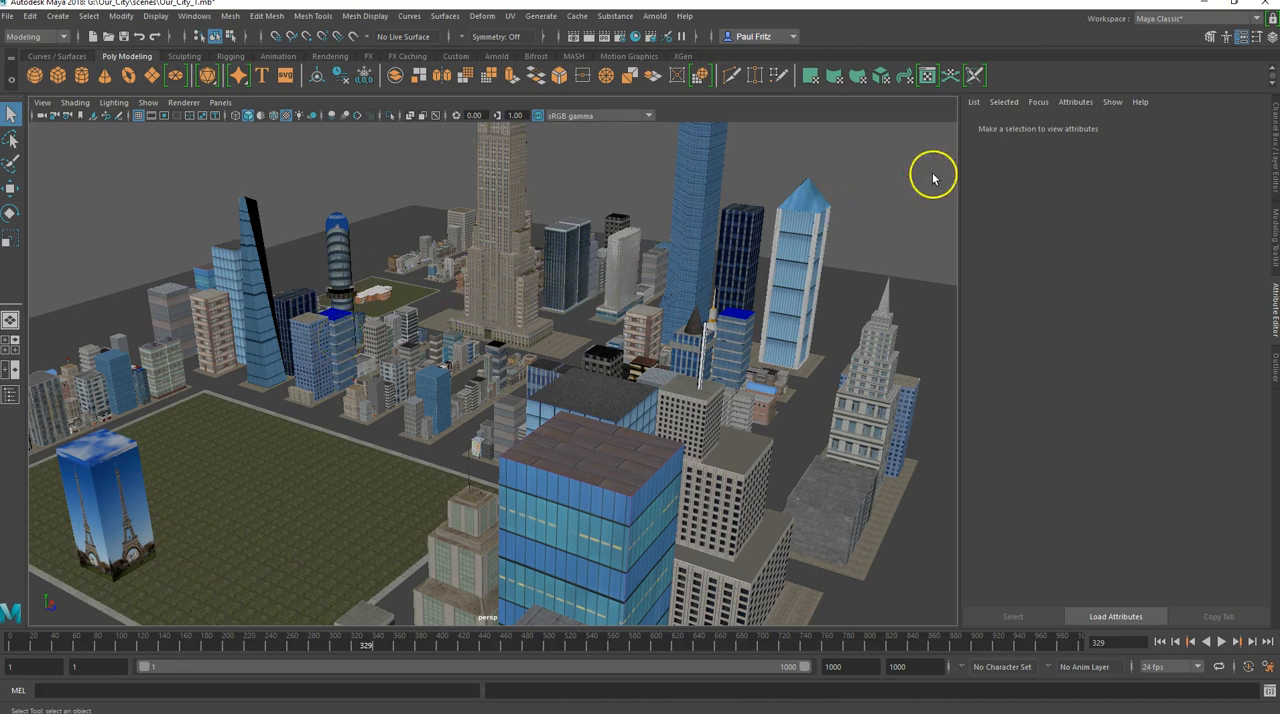
# Switch to Unity 2018.2.8 from the desktop and look through the cloud projects and the projects on disk
pyautogui.click(1207, 7)
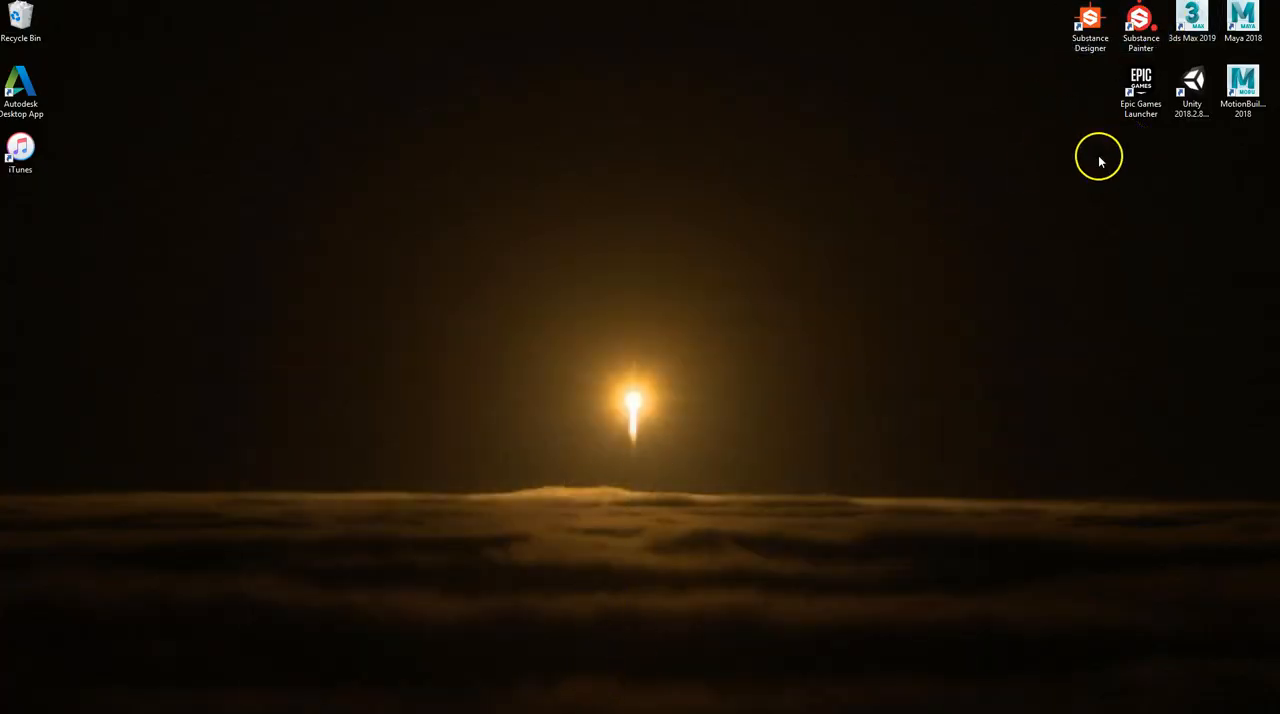
pyautogui.doubleClick(1196, 88)
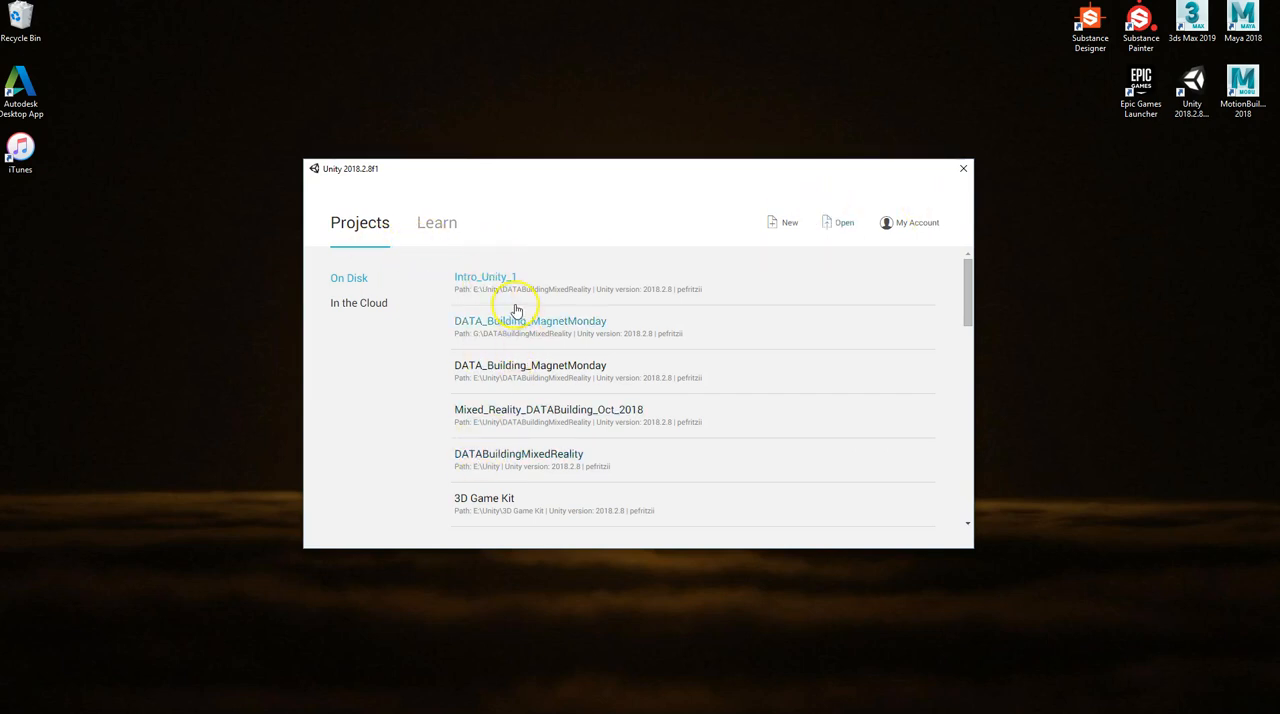
pyautogui.click(352, 304)
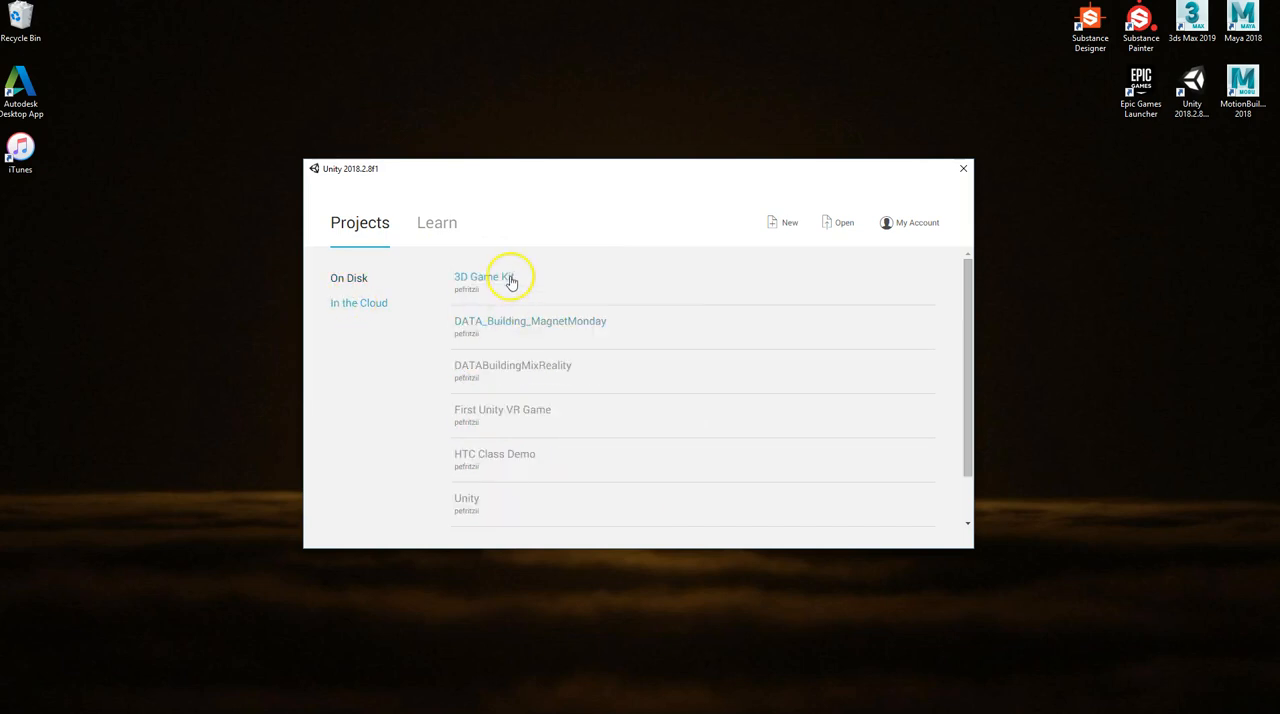
pyautogui.click(352, 279)
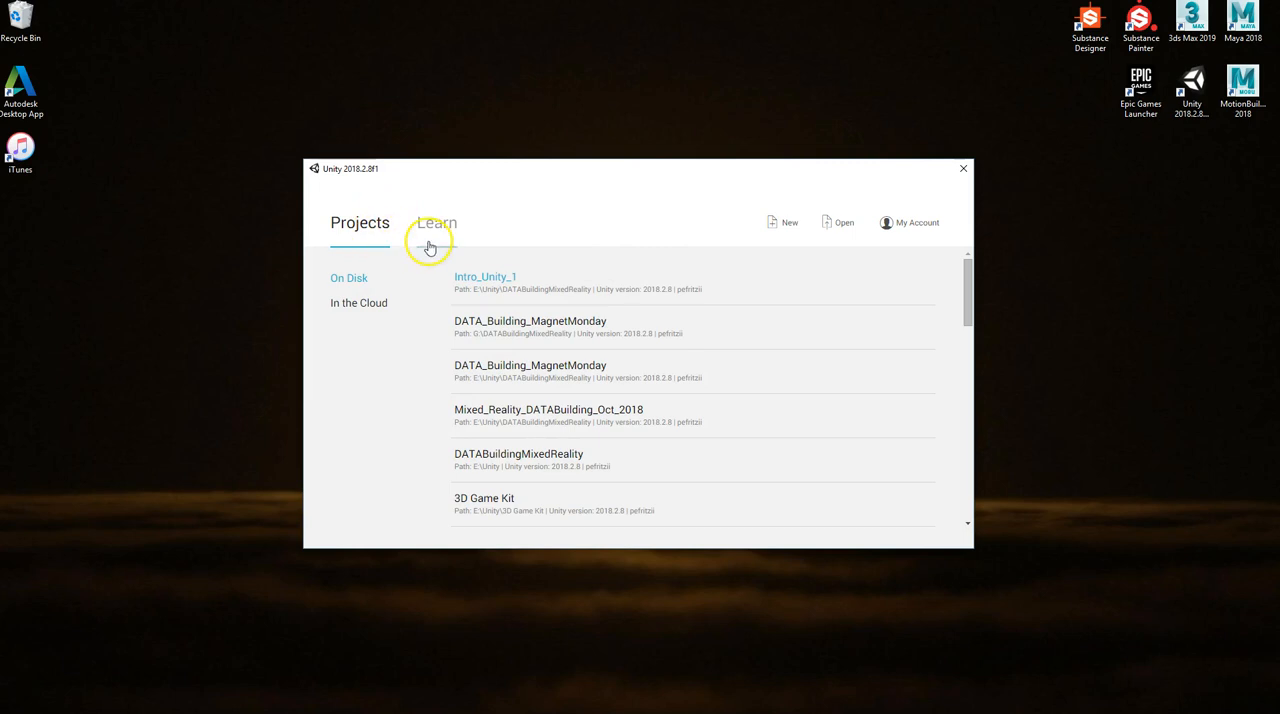
# Start a new project and name it Unity_Intro_2
pyautogui.click(779, 229)
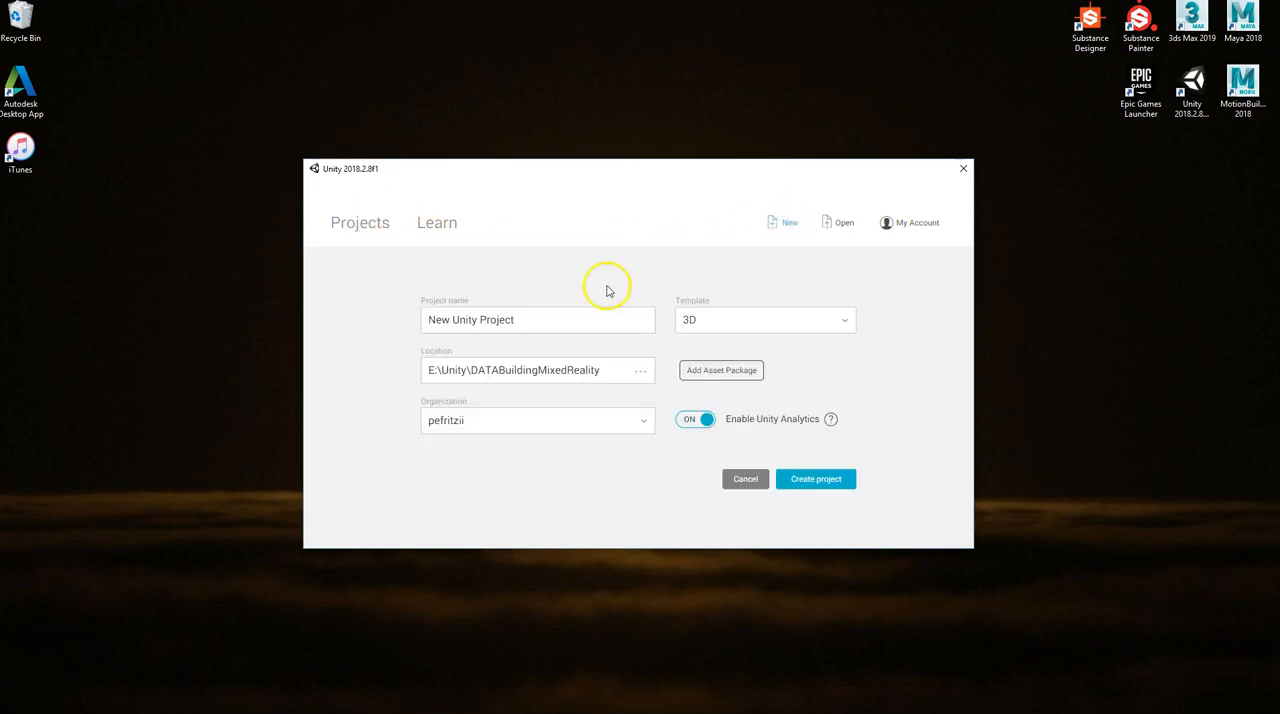
pyautogui.moveTo(560, 318); pyautogui.dragTo(332, 317)
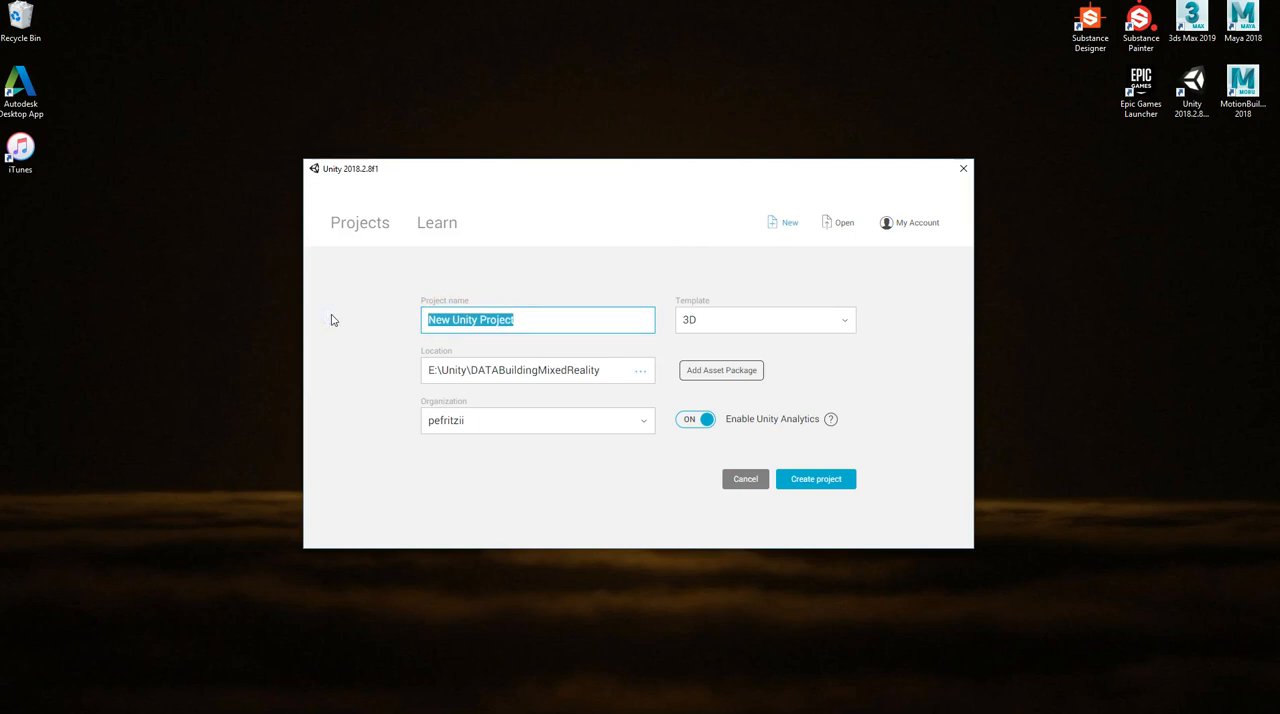
pyautogui.write('Unity_Intro_2')
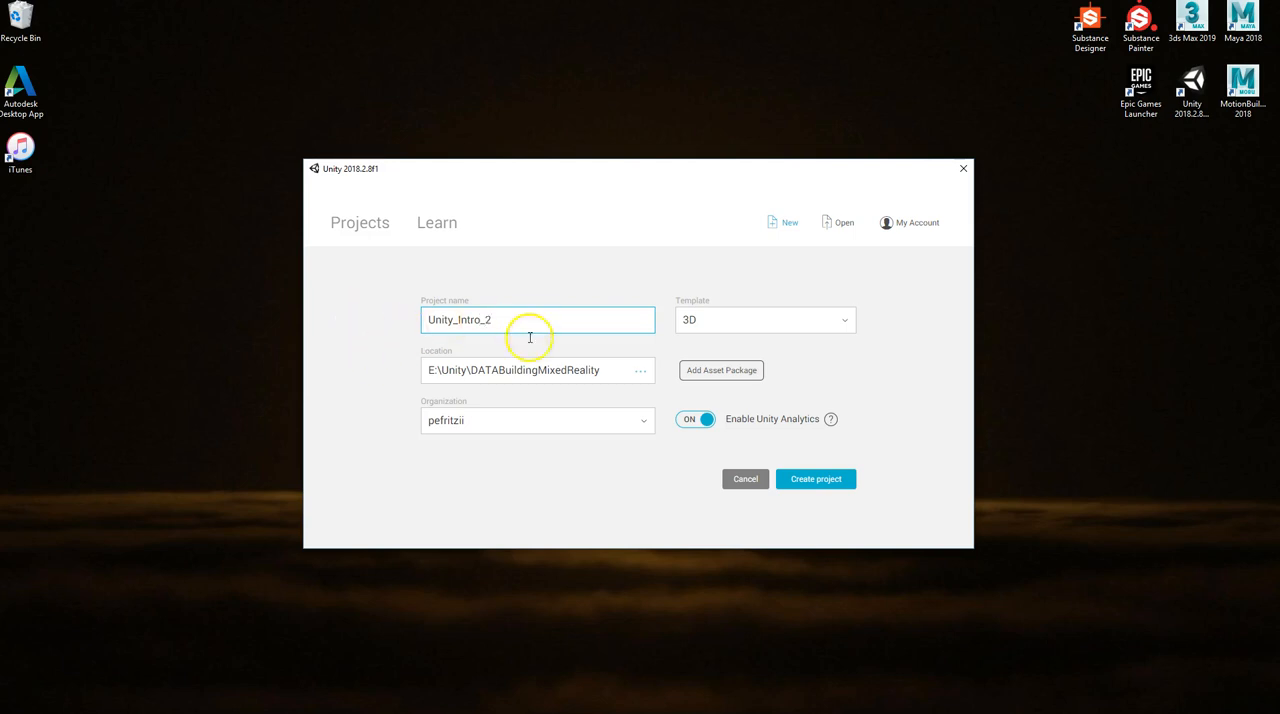
pyautogui.click(690, 321)
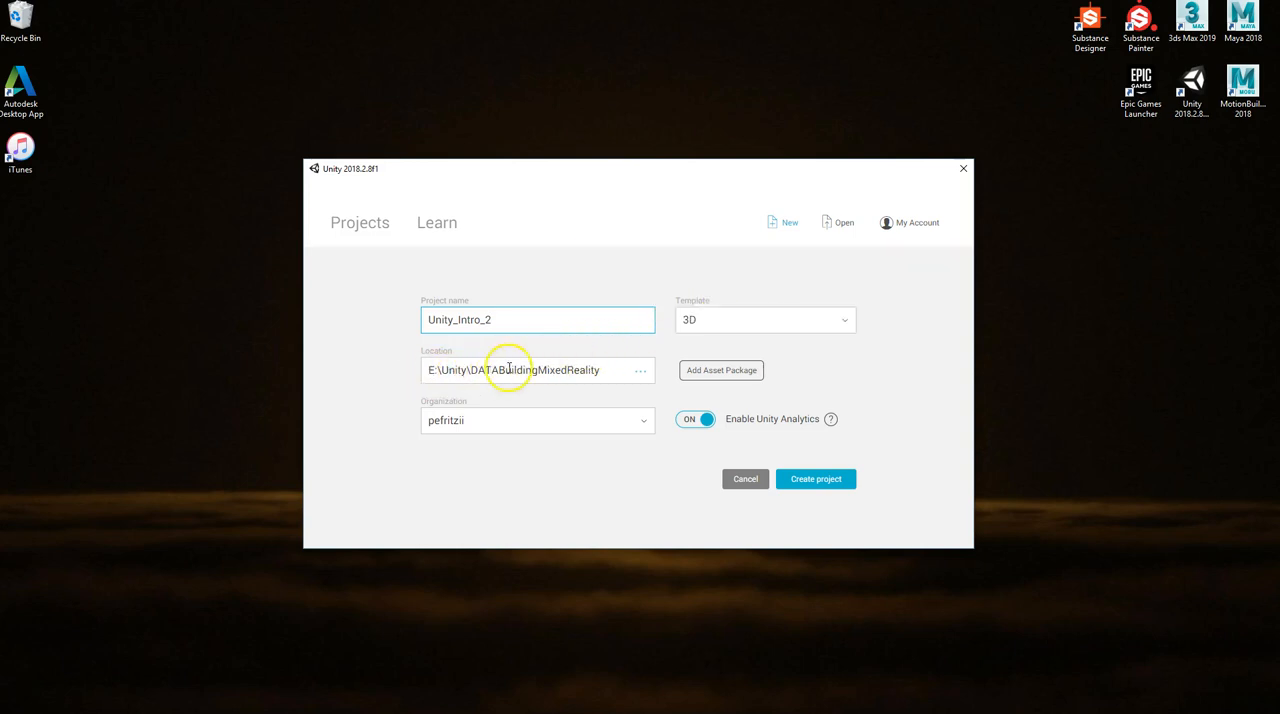
# Set the new project's location to the Unity subfolder inside E:\Unity
pyautogui.click(642, 378)
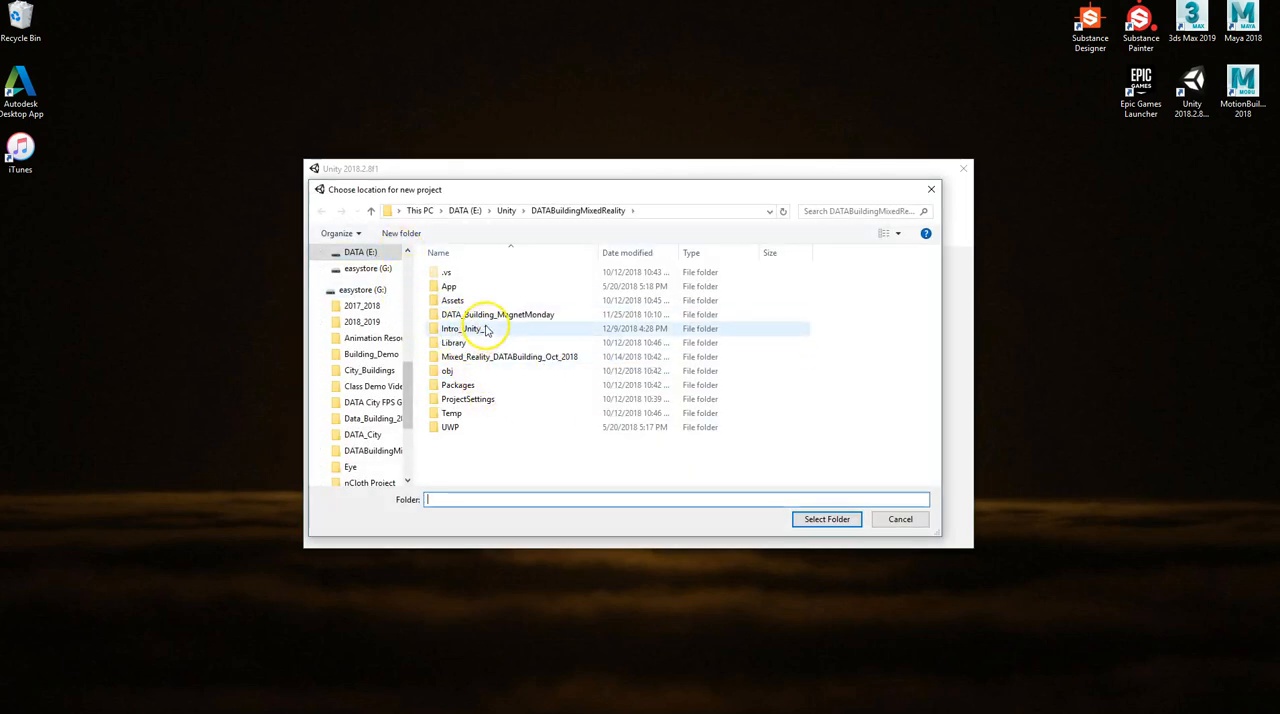
pyautogui.click(370, 211)
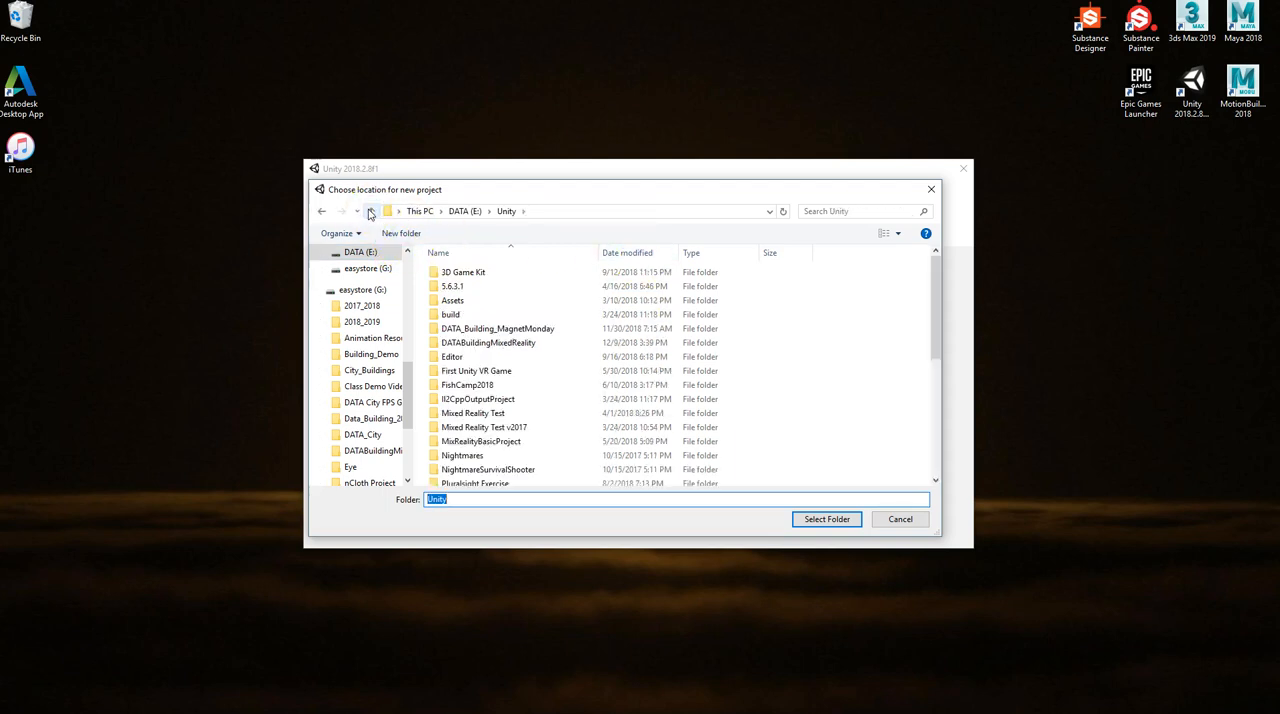
pyautogui.scroll(-3, 523, 391)
pyautogui.click(450, 464)
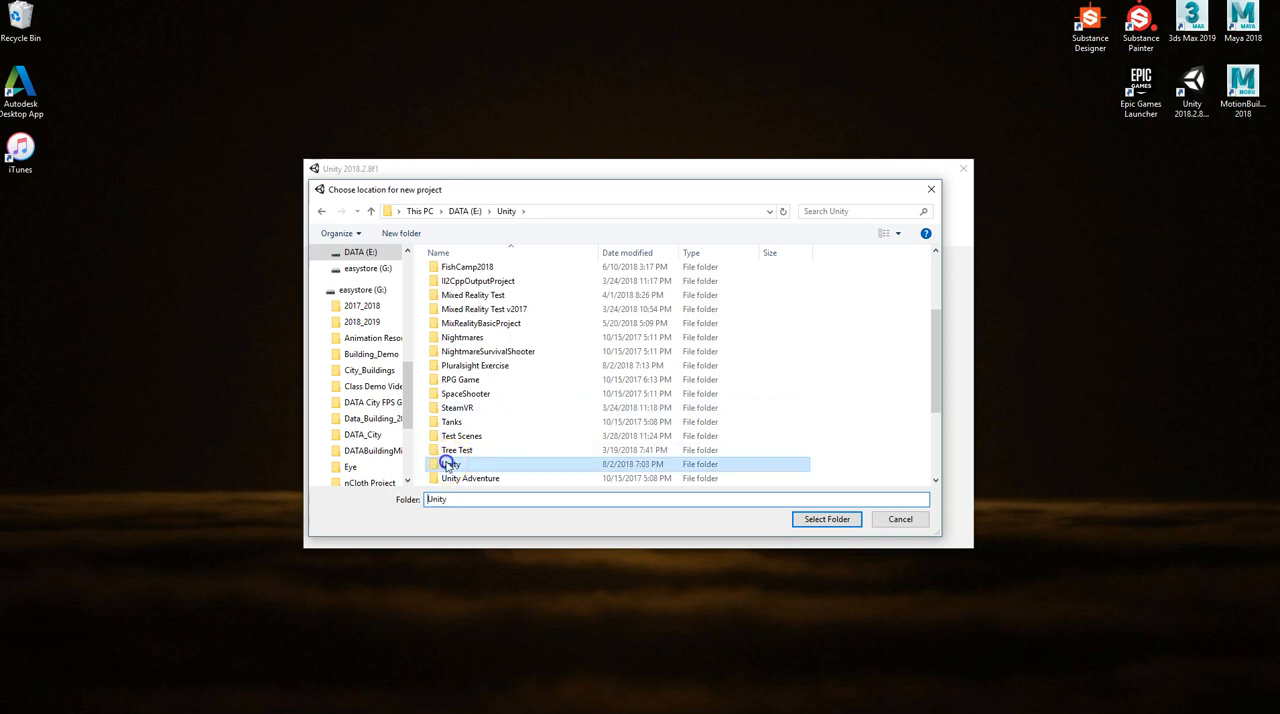
pyautogui.click(824, 519)
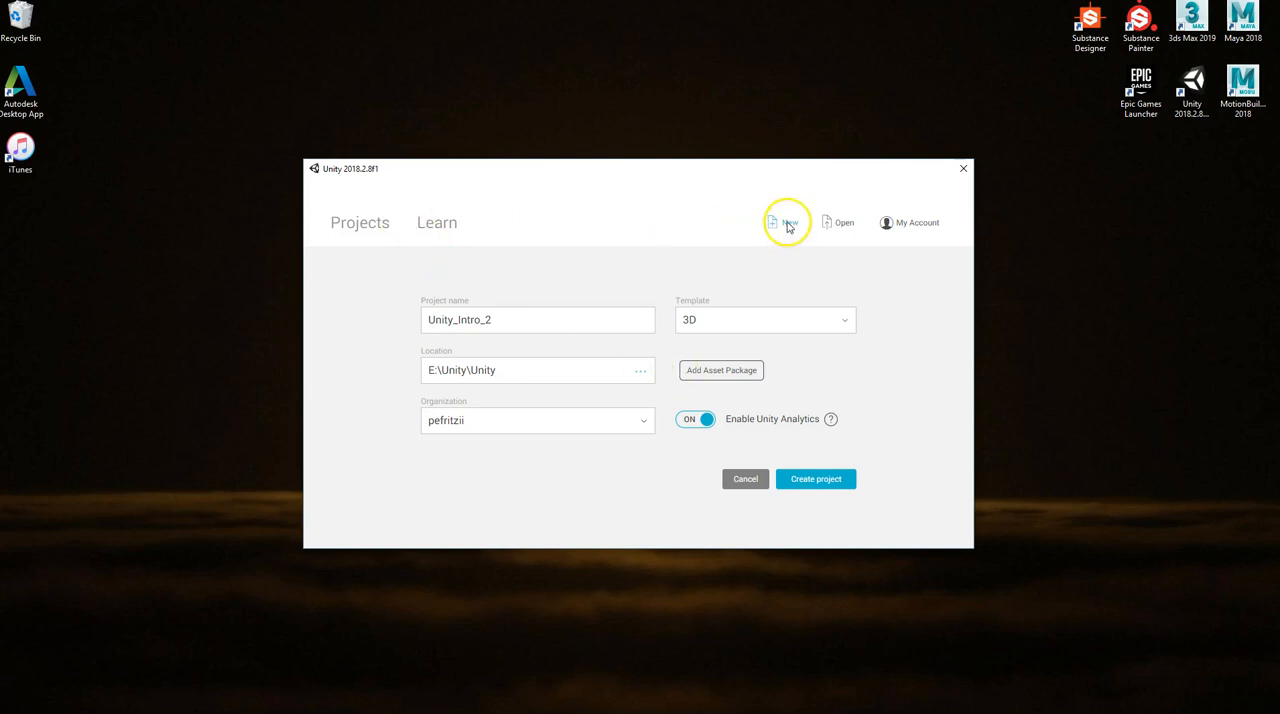
# Set the new project's location to the Unity folder directly on the DATA (E:) drive
pyautogui.click(639, 370)
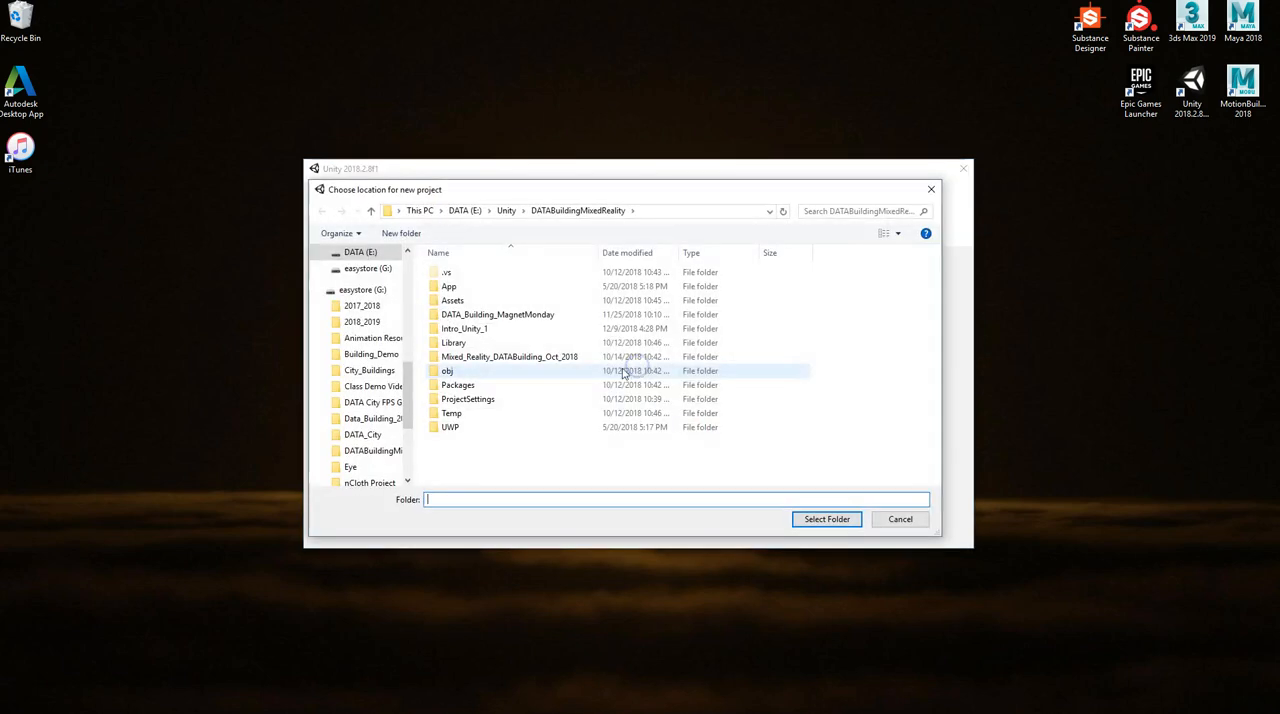
pyautogui.click(371, 211)
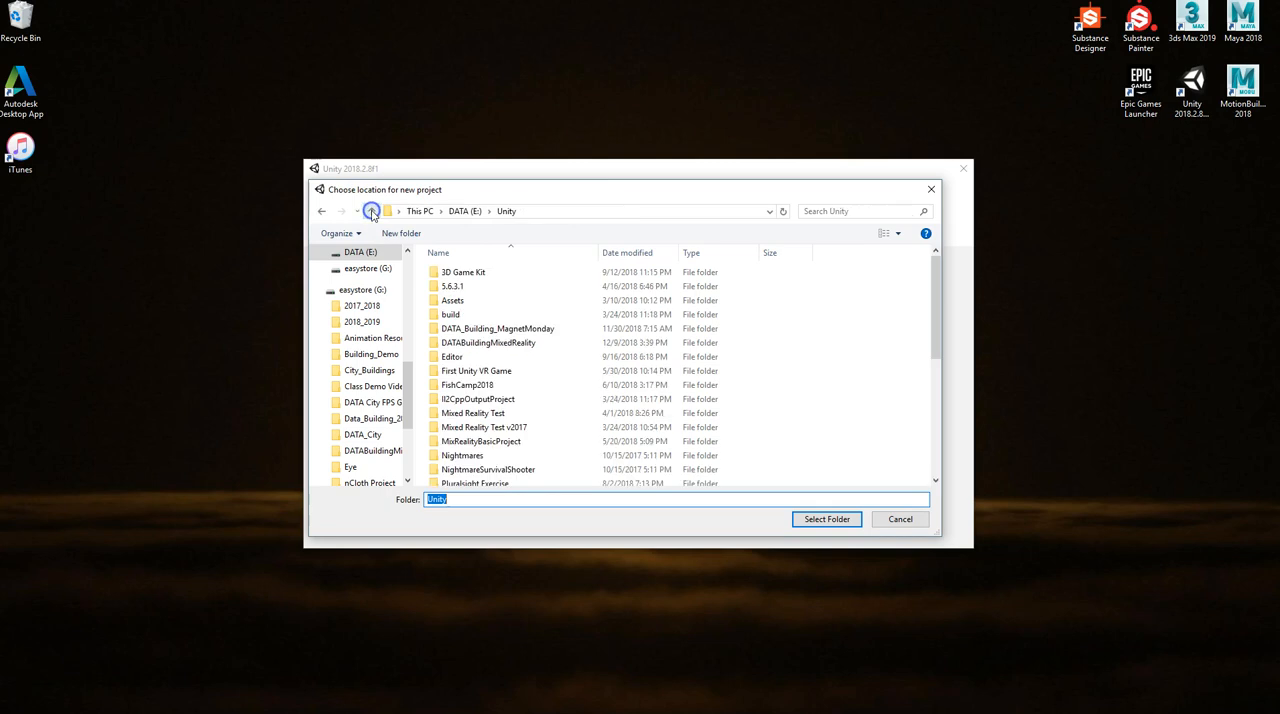
pyautogui.click(371, 211)
pyautogui.click(371, 211)
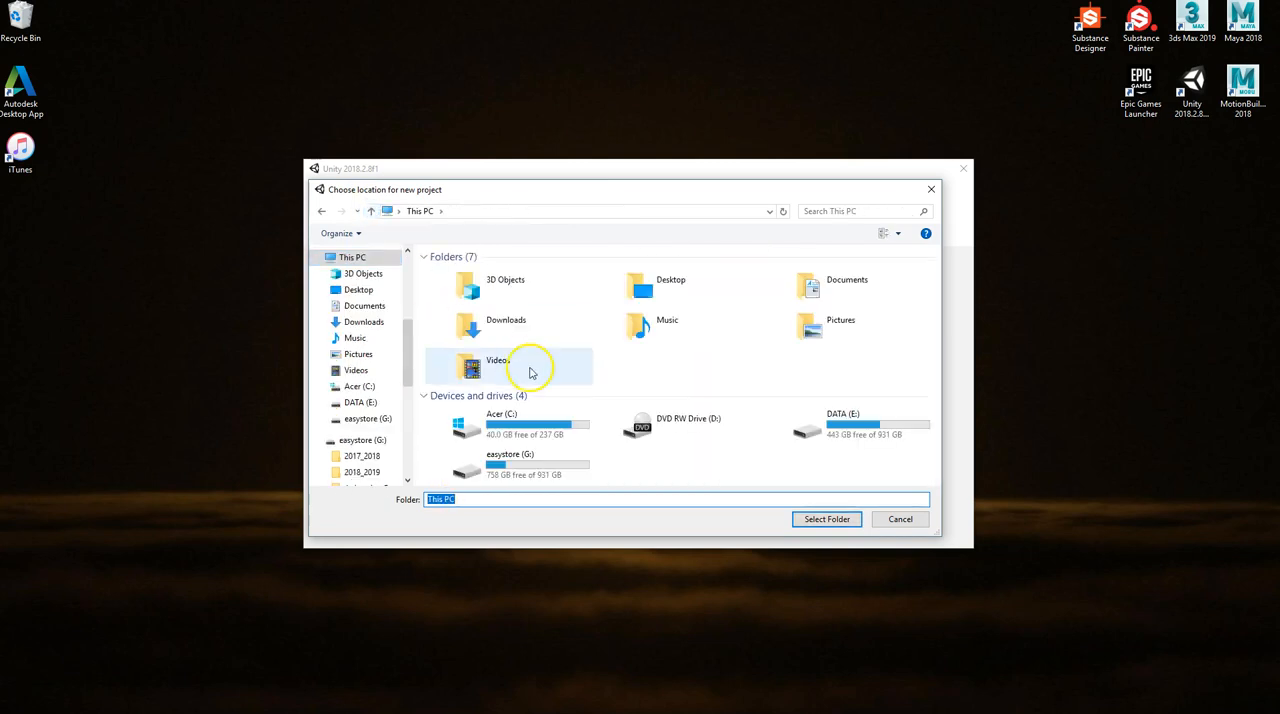
pyautogui.click(358, 402)
pyautogui.scroll(-4, 483, 410)
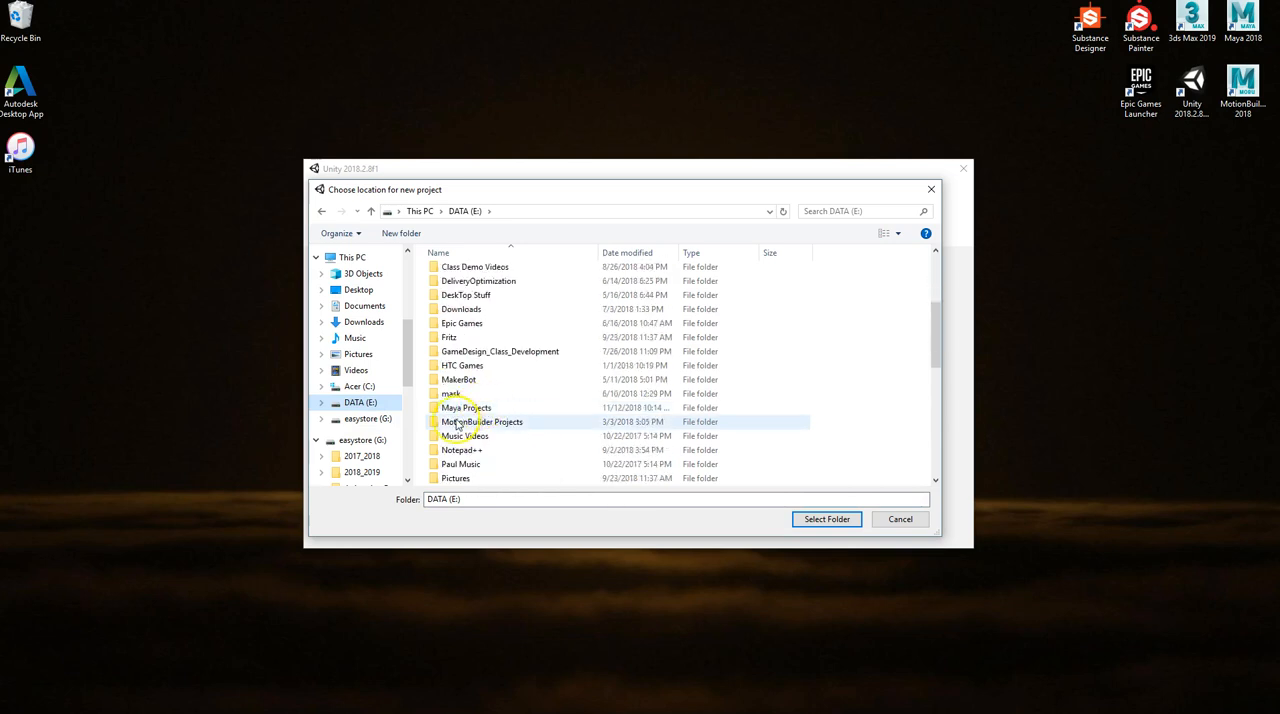
pyautogui.scroll(-5, 457, 410)
pyautogui.click(448, 435)
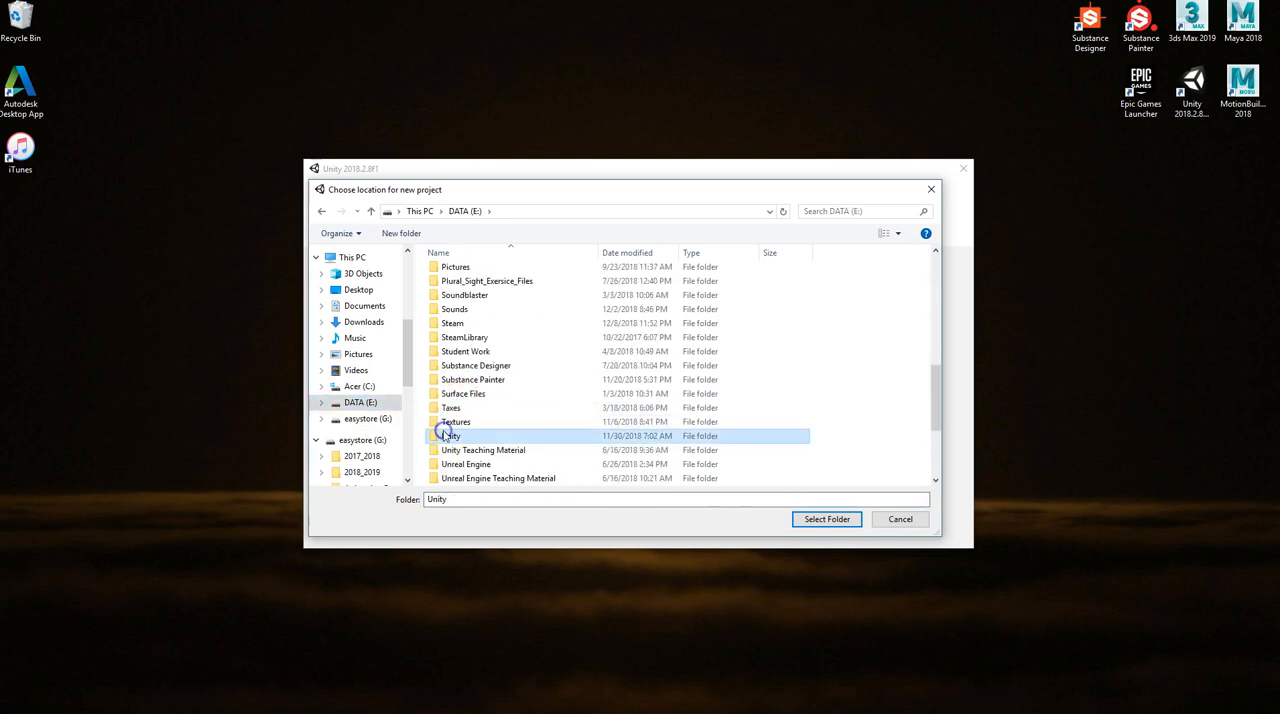
pyautogui.click(820, 519)
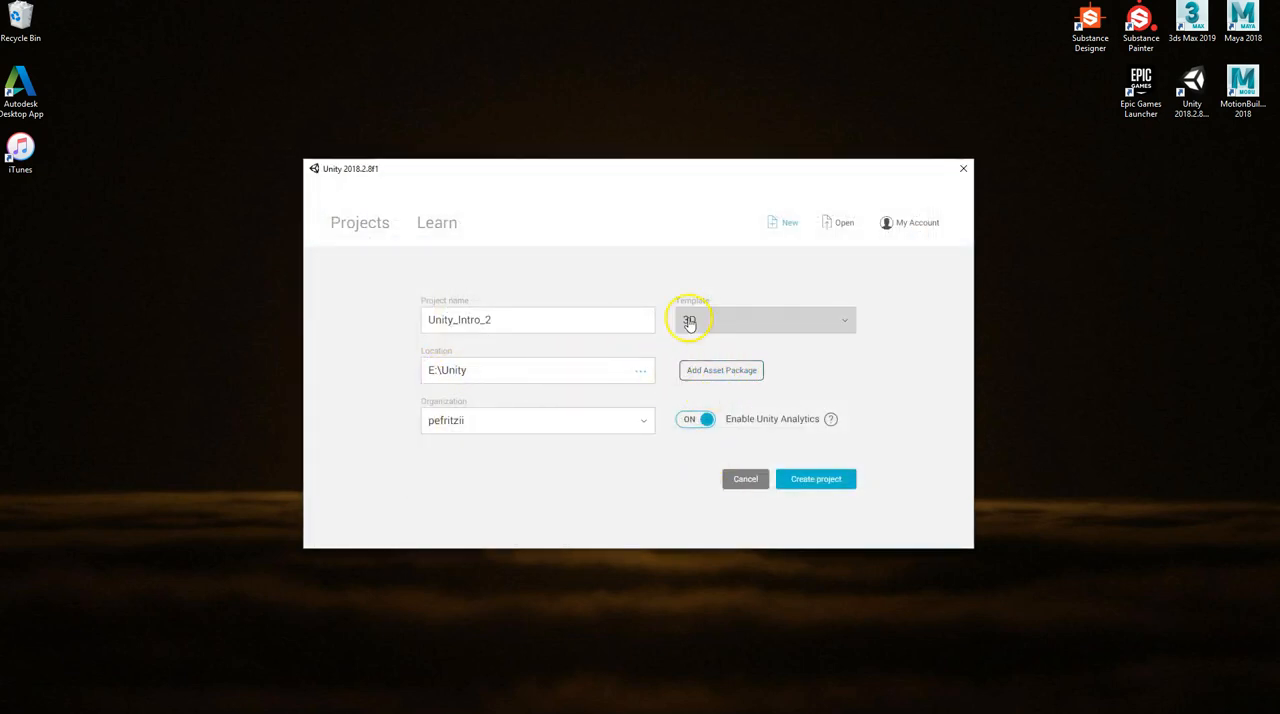
# Choose the 3D template, review the asset packages without adding any, and create the project
pyautogui.click(843, 320)
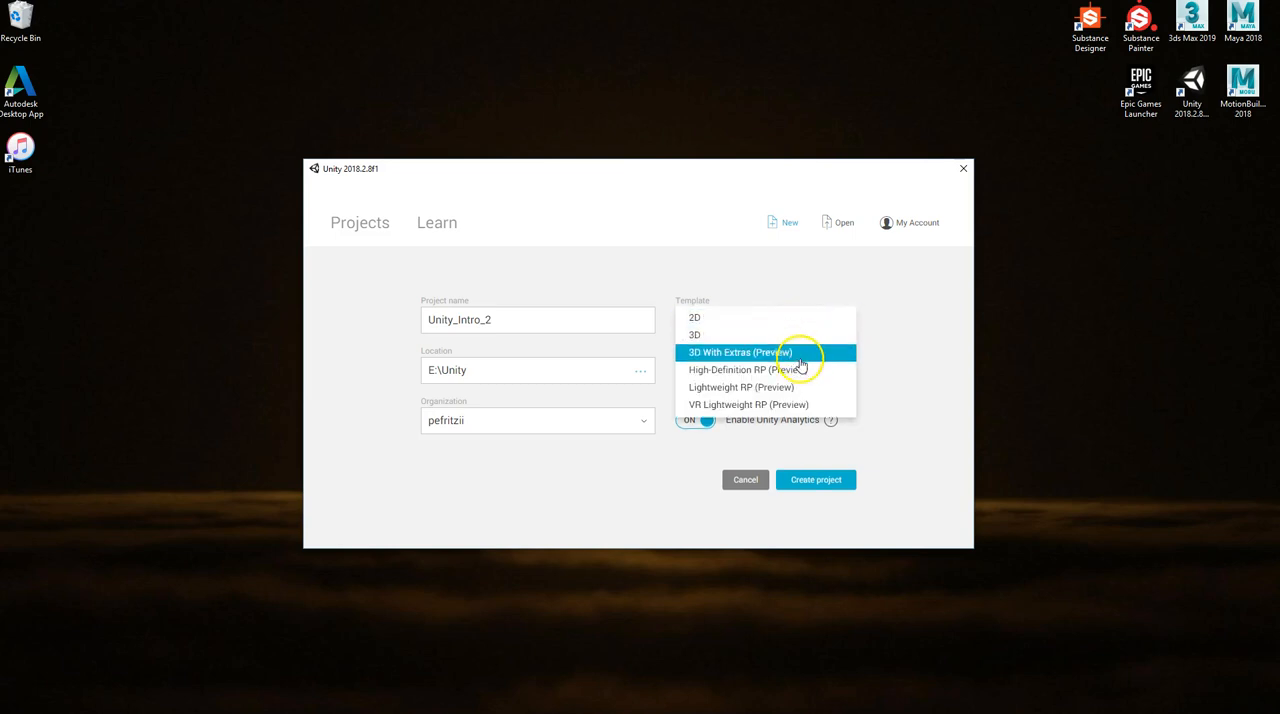
pyautogui.click(703, 334)
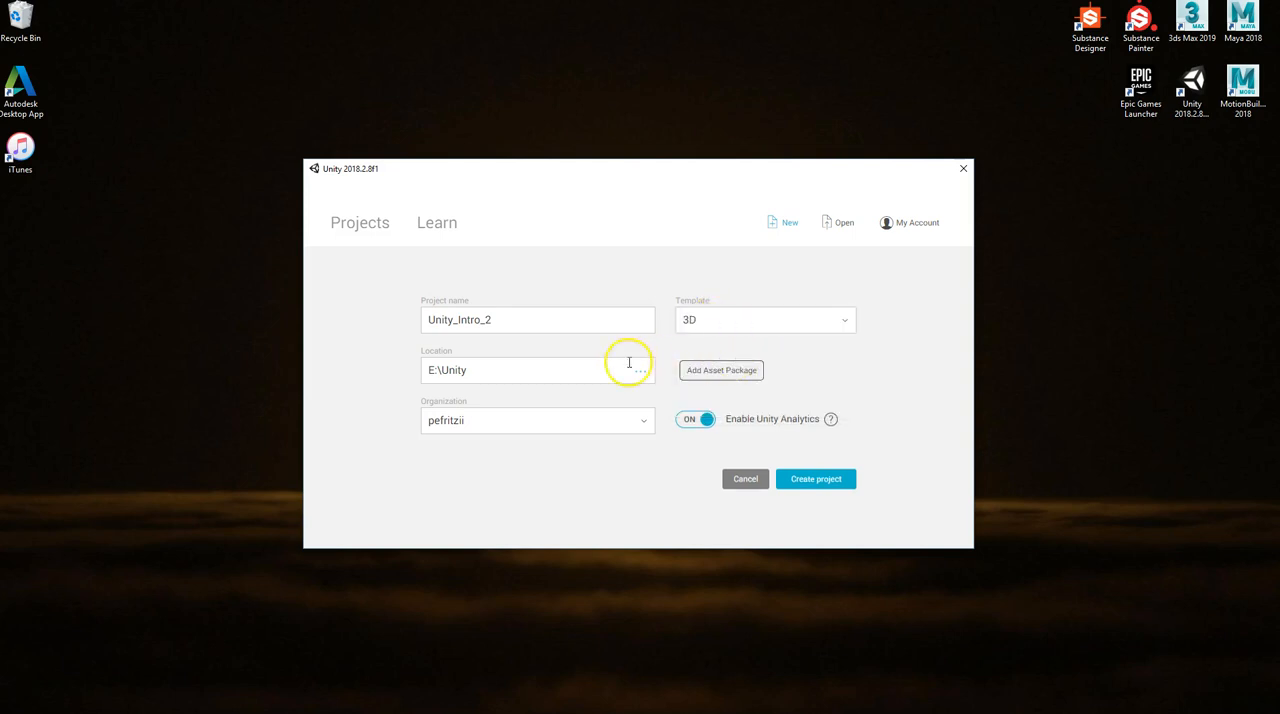
pyautogui.click(736, 373)
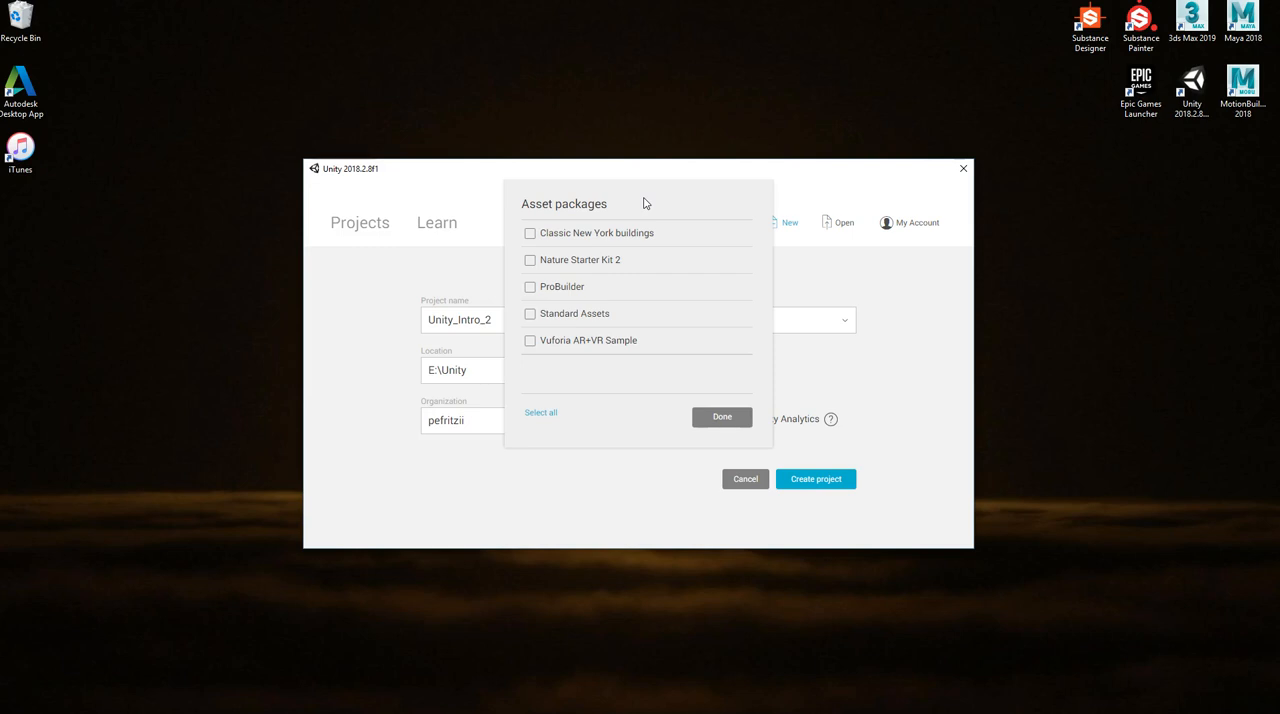
pyautogui.click(610, 241)
pyautogui.click(669, 381)
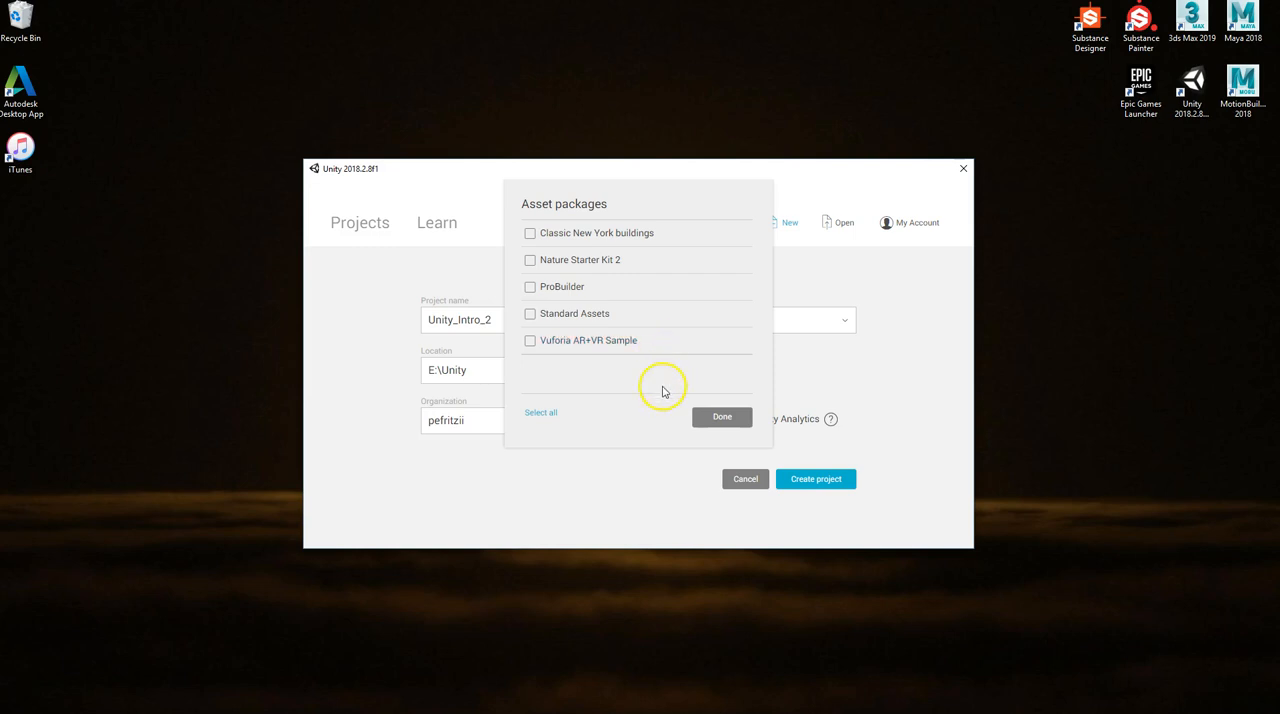
pyautogui.click(709, 419)
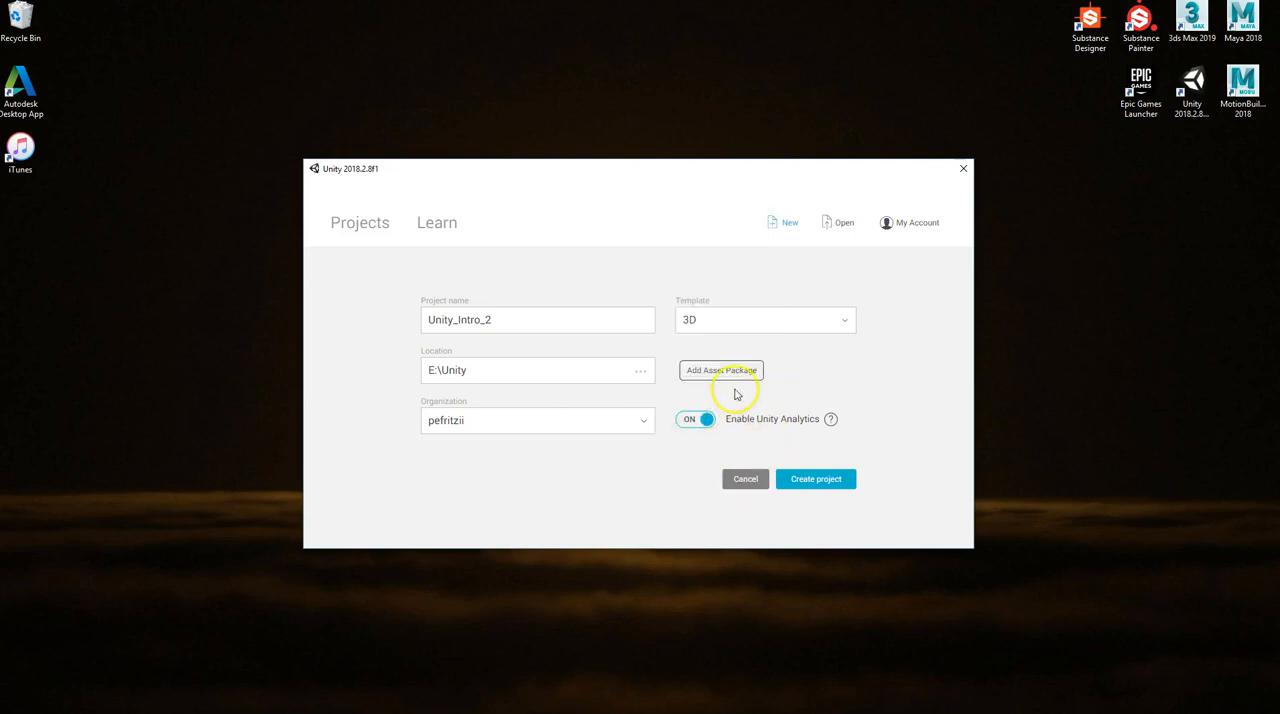
pyautogui.click(815, 480)
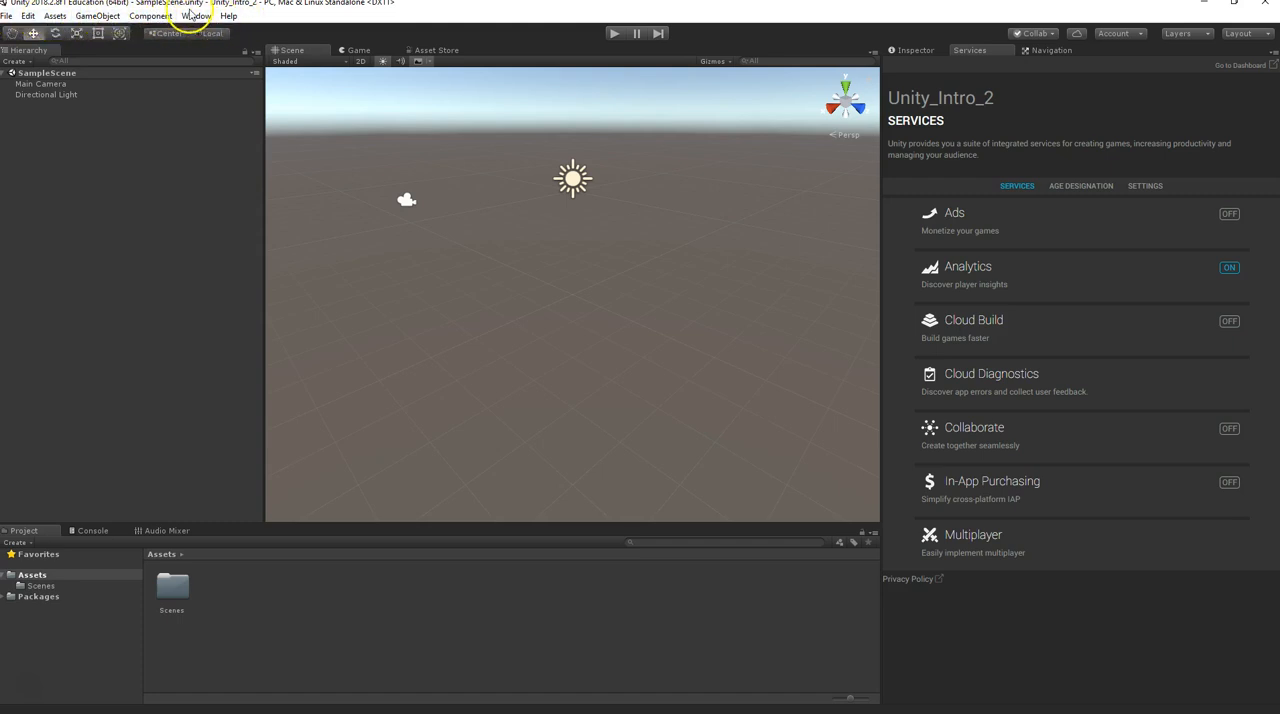
# Review the available editing commands, the asset creation and package import options, and the kinds of game objects that can be created
pyautogui.click(28, 15)
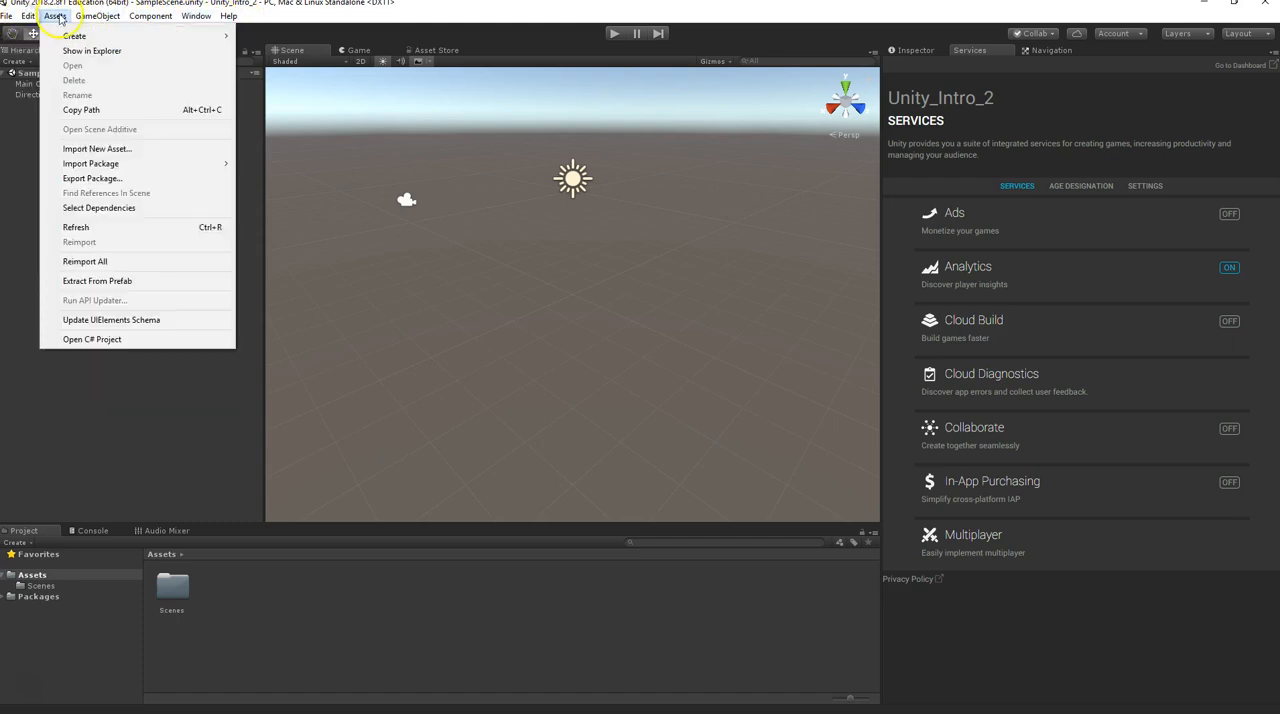
pyautogui.moveTo(32, 15)
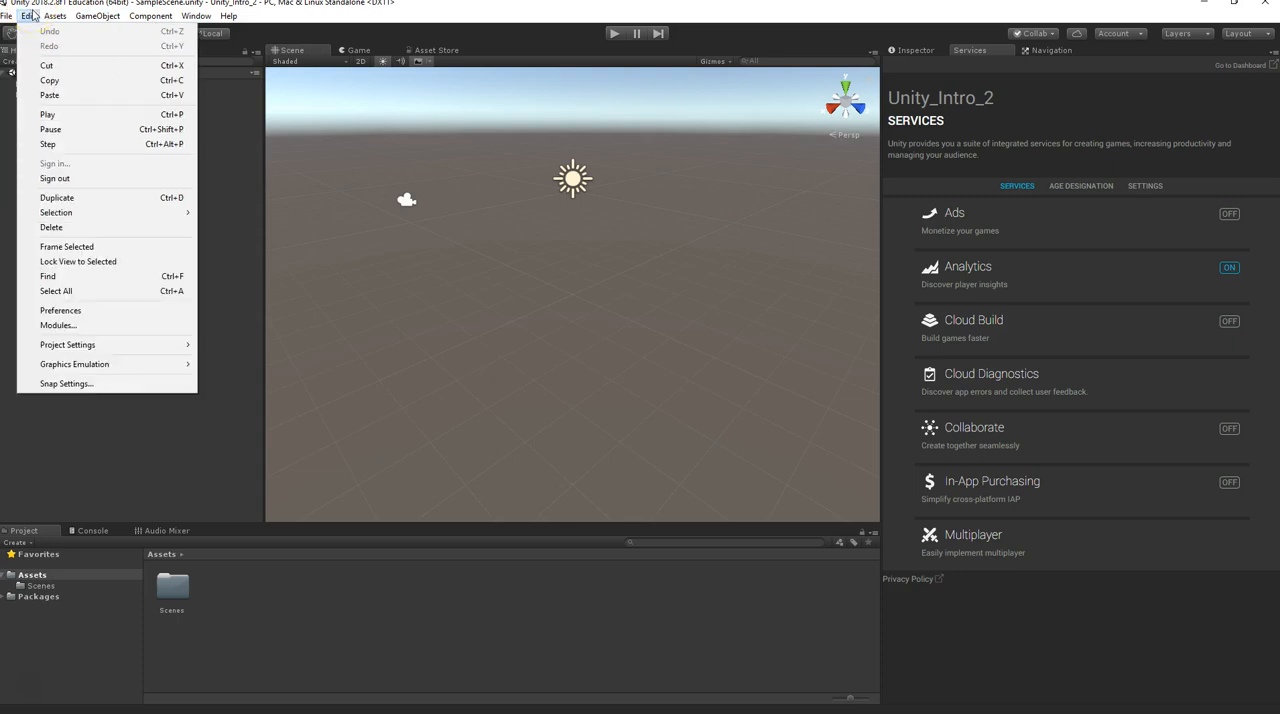
pyautogui.click(32, 15)
pyautogui.click(58, 16)
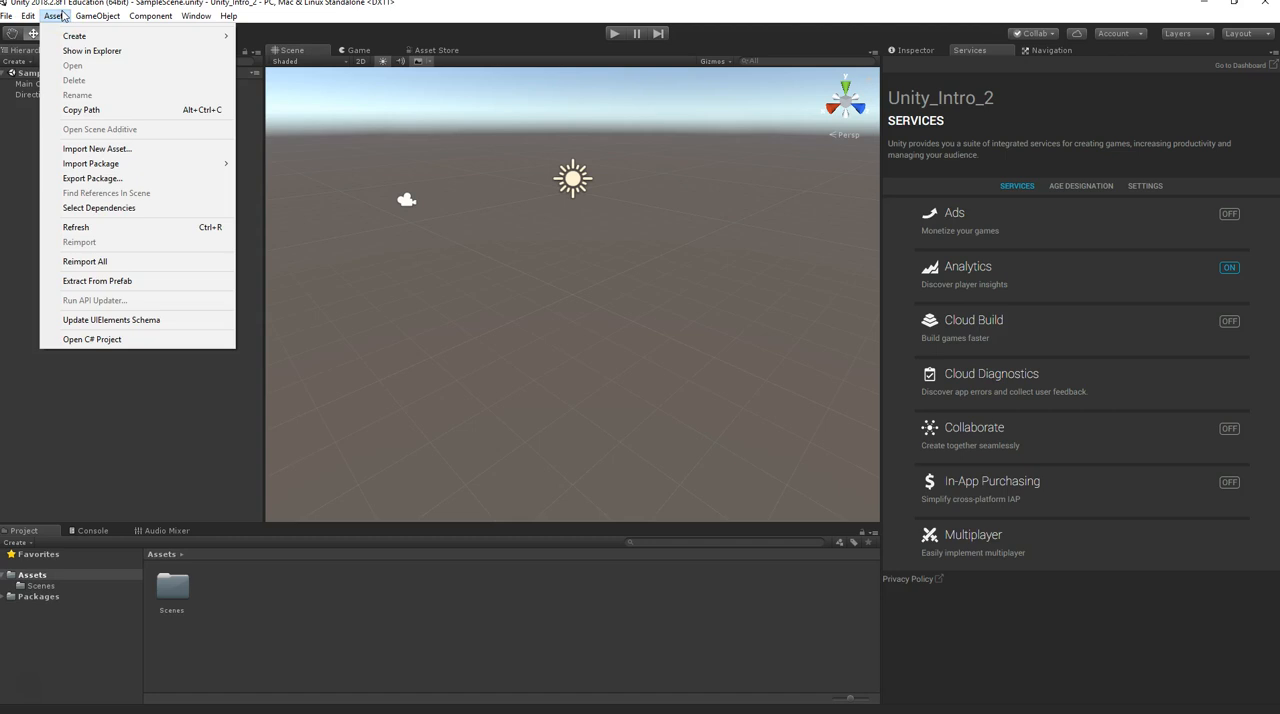
pyautogui.click(80, 38)
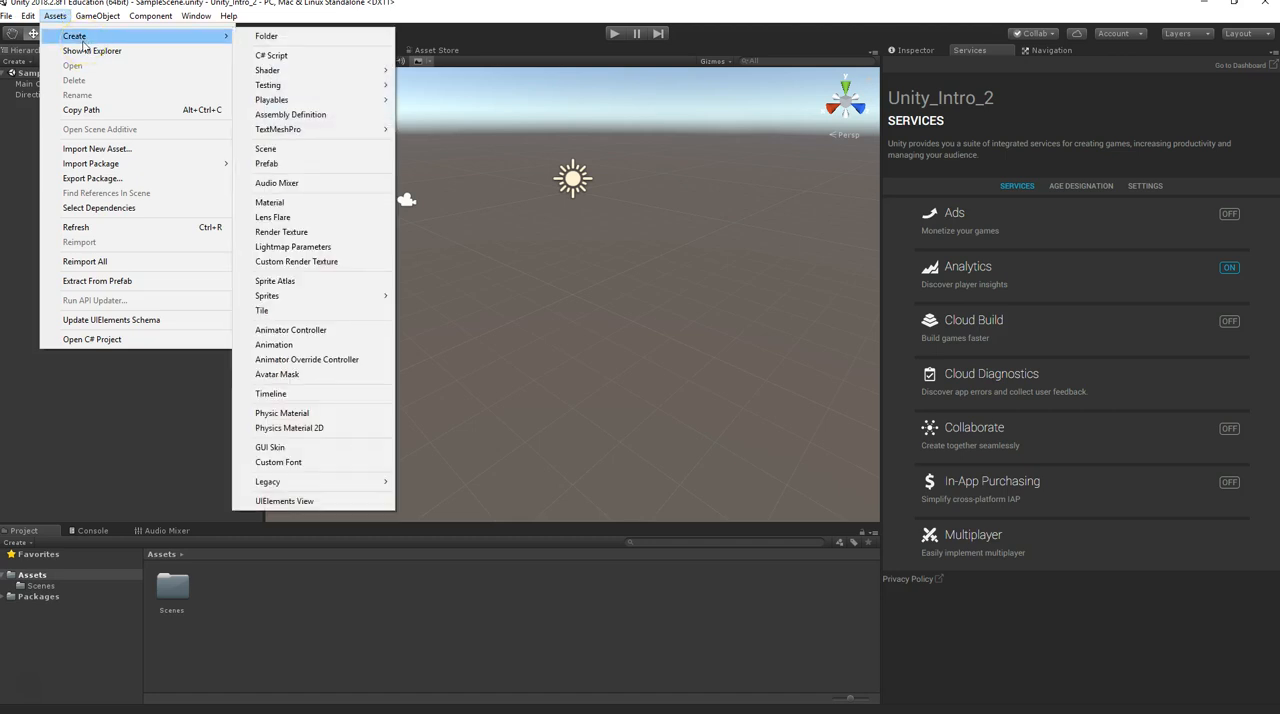
pyautogui.click(94, 151)
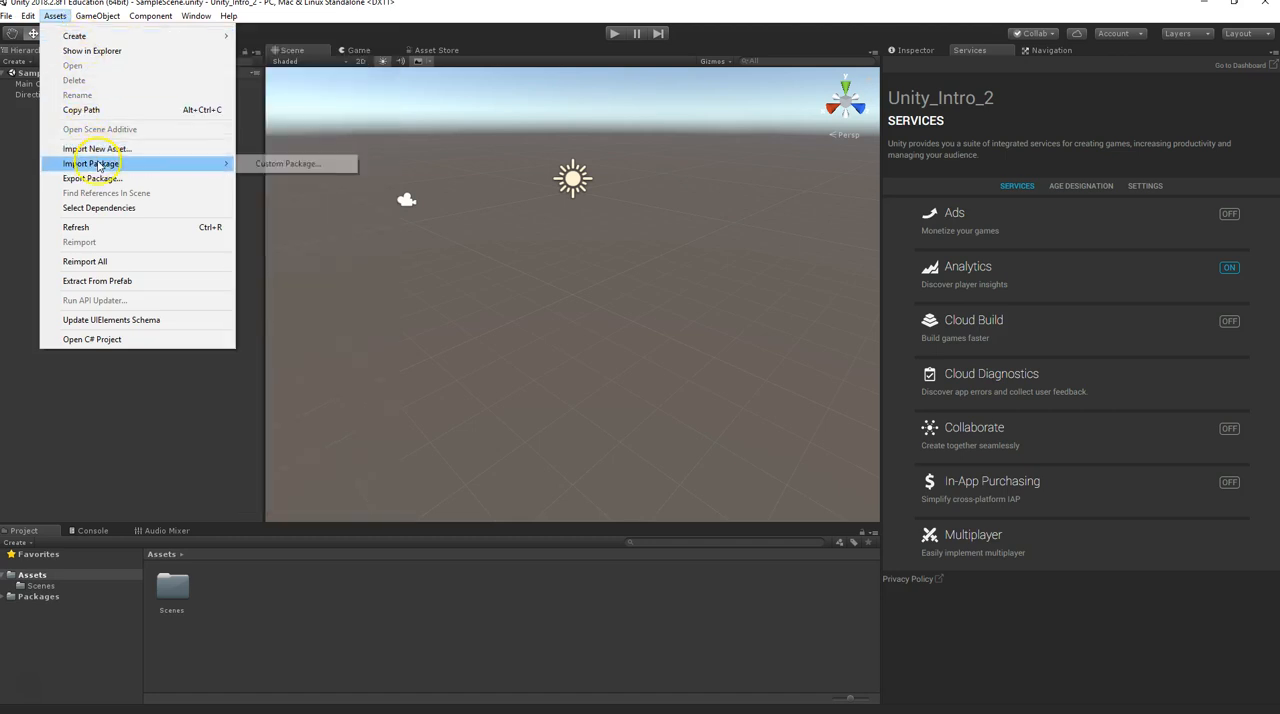
pyautogui.click(110, 16)
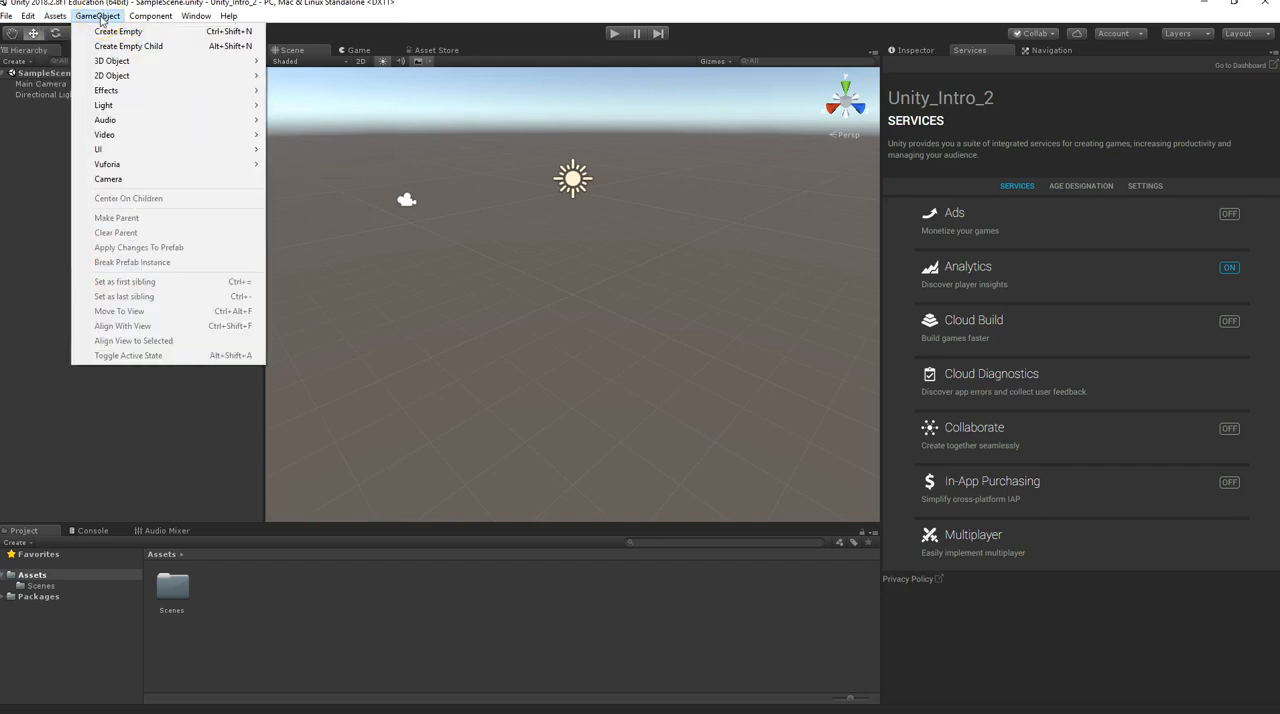
pyautogui.click(121, 68)
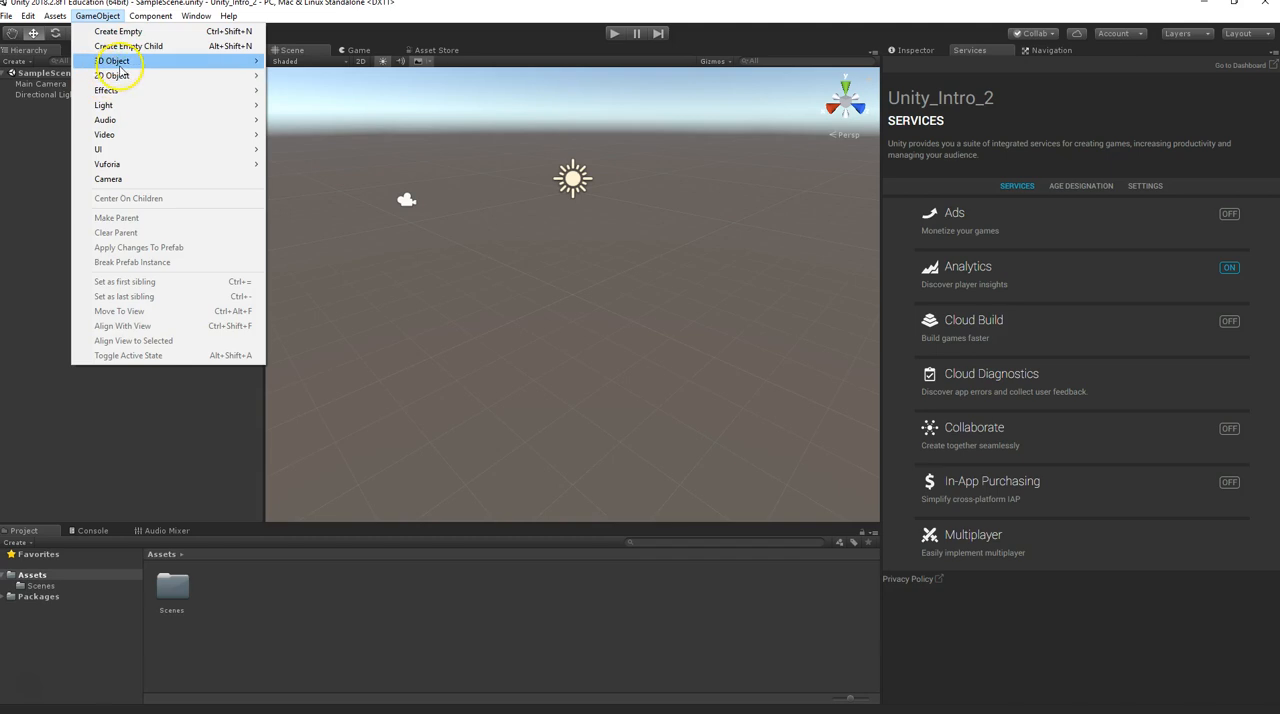
# Review the component categories and the available editor windows, including layouts, Vuforia Configuration and rendering
pyautogui.click(156, 18)
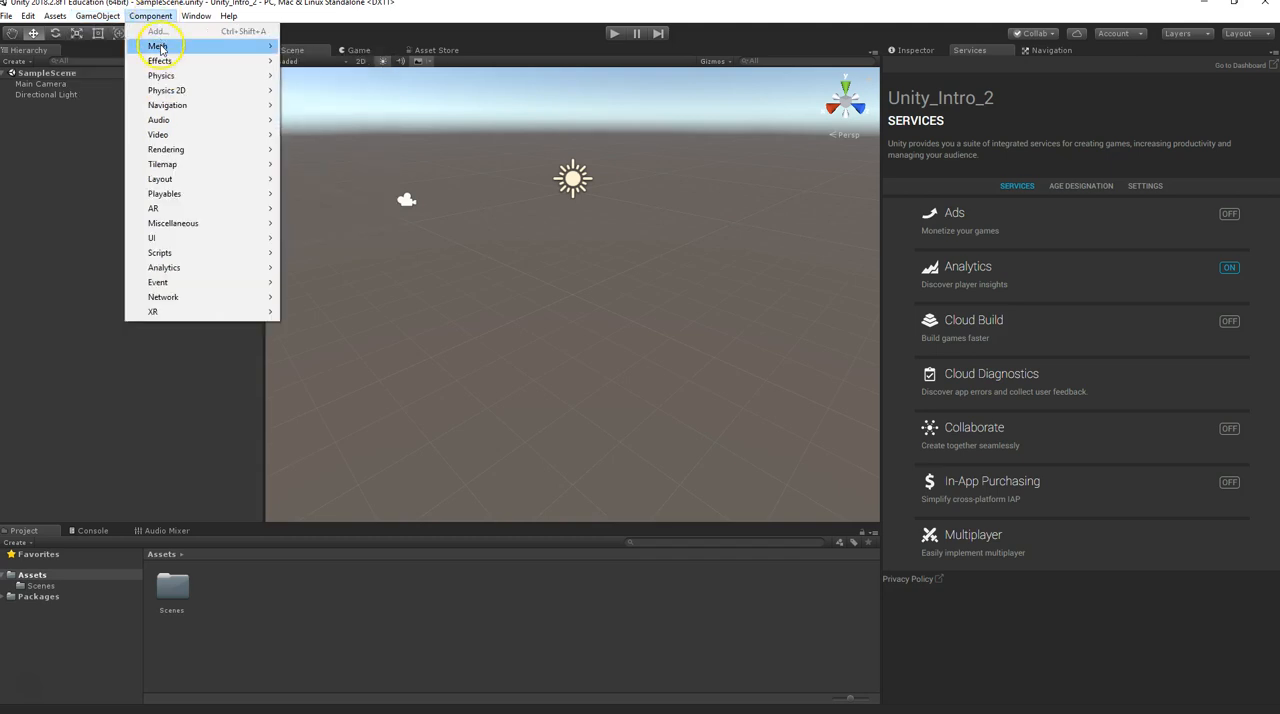
pyautogui.click(160, 47)
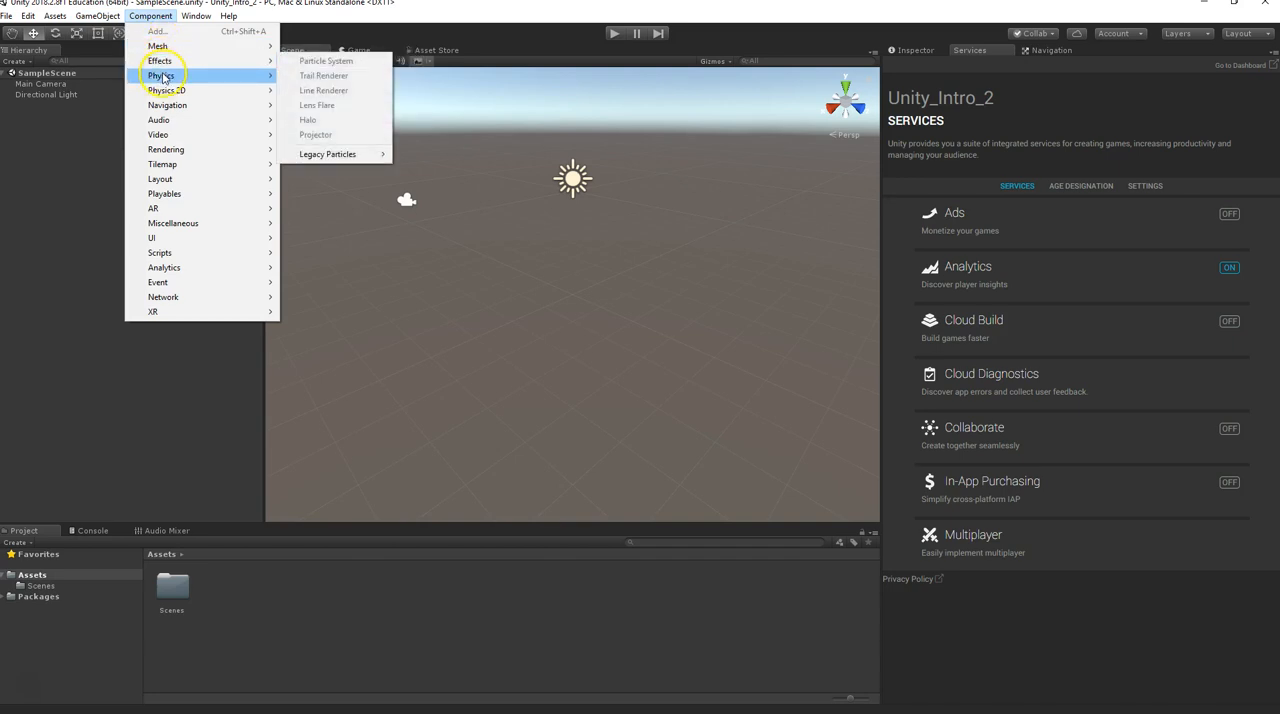
pyautogui.click(196, 15)
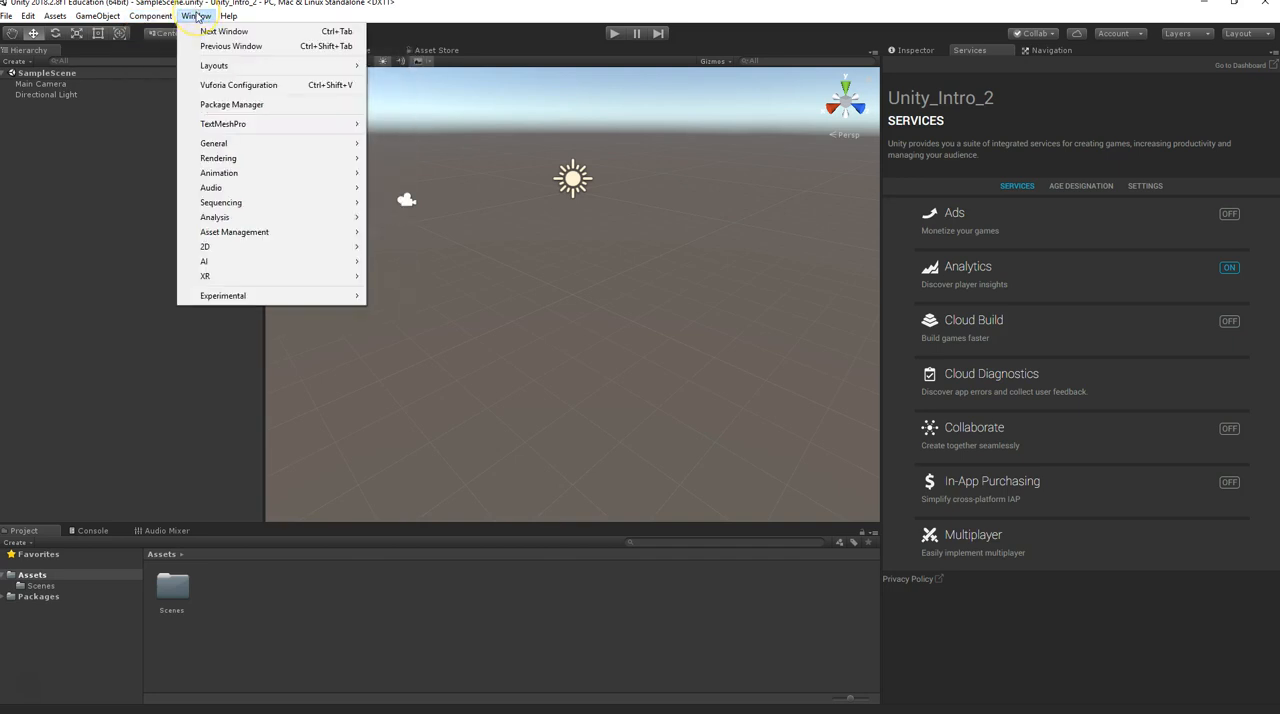
pyautogui.click(220, 65)
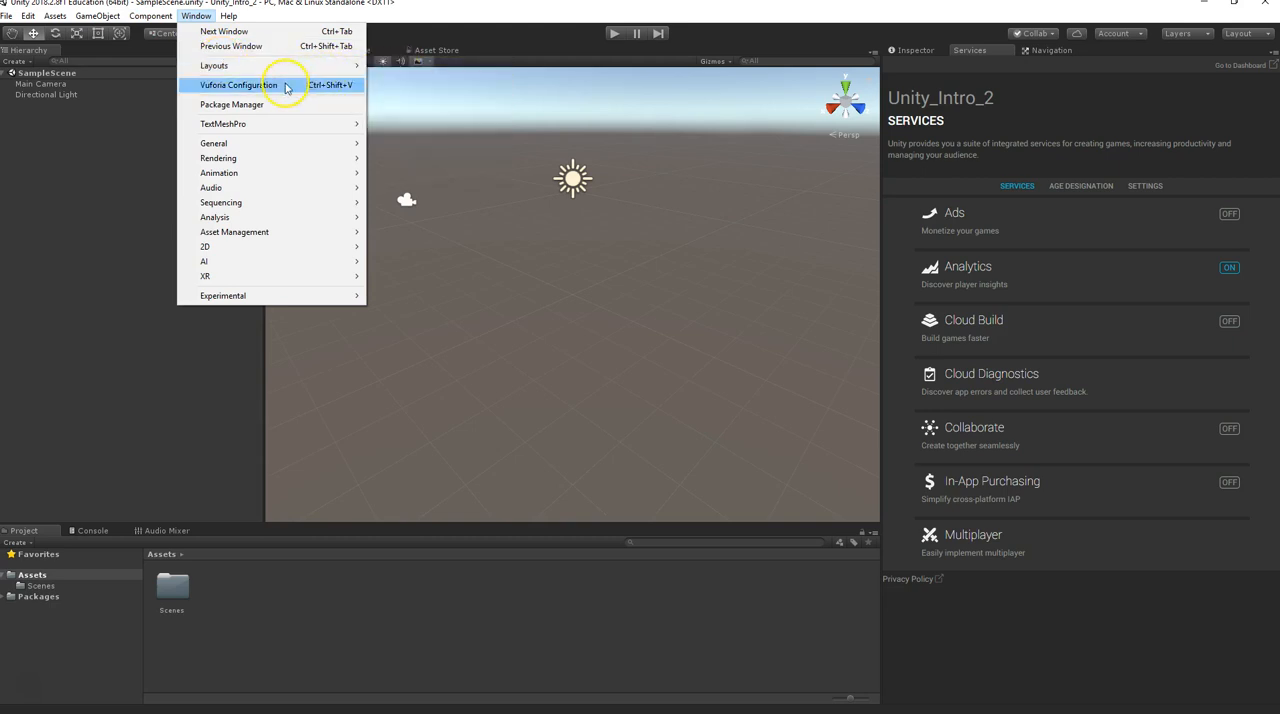
pyautogui.moveTo(272, 128)
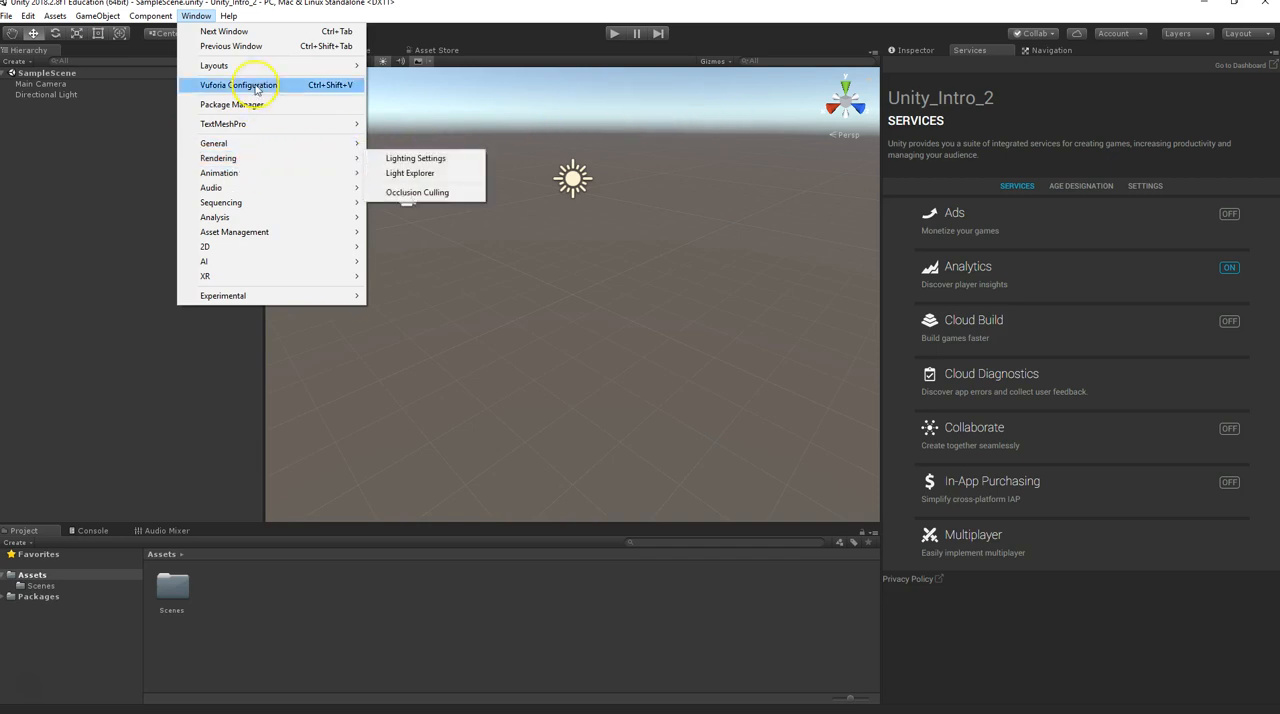
pyautogui.click(201, 18)
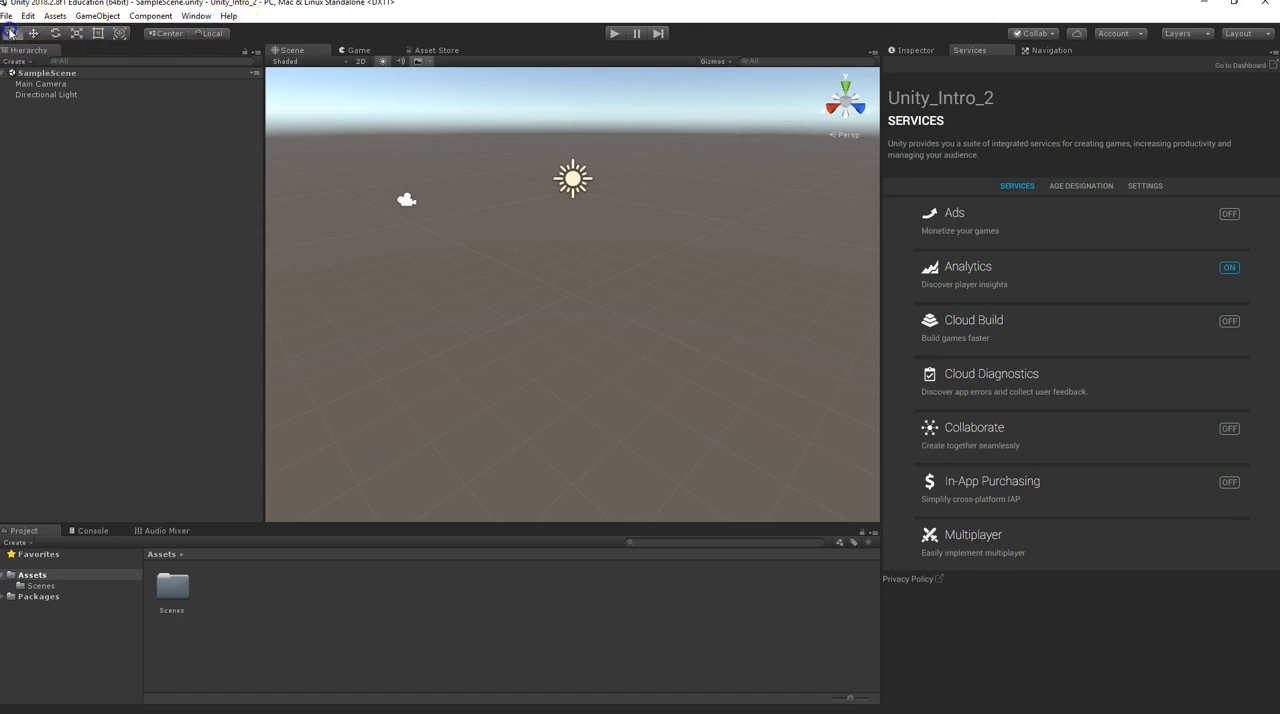
# Pan the scene view, inspect the Directional Light and Main Camera, and try the Rotate and Move tools
pyautogui.moveTo(460, 215)
pyautogui.mouseDown()
pyautogui.moveTo(471, 209)
pyautogui.moveTo(443, 209)
pyautogui.moveTo(488, 251)
pyautogui.moveTo(383, 203)
pyautogui.moveTo(477, 226)
pyautogui.moveTo(468, 206)
pyautogui.moveTo(449, 215)
pyautogui.mouseUp()
pyautogui.moveTo(445, 167); pyautogui.dragTo(576, 226)
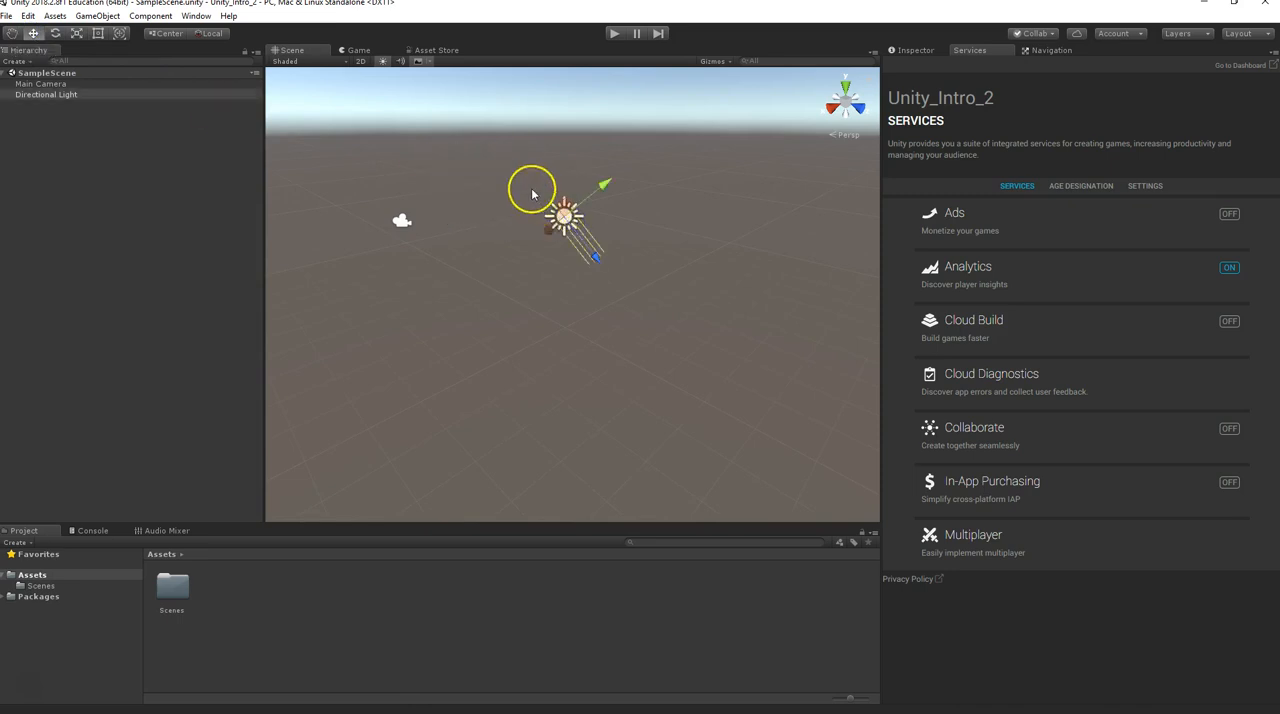
pyautogui.moveTo(343, 197); pyautogui.dragTo(445, 262)
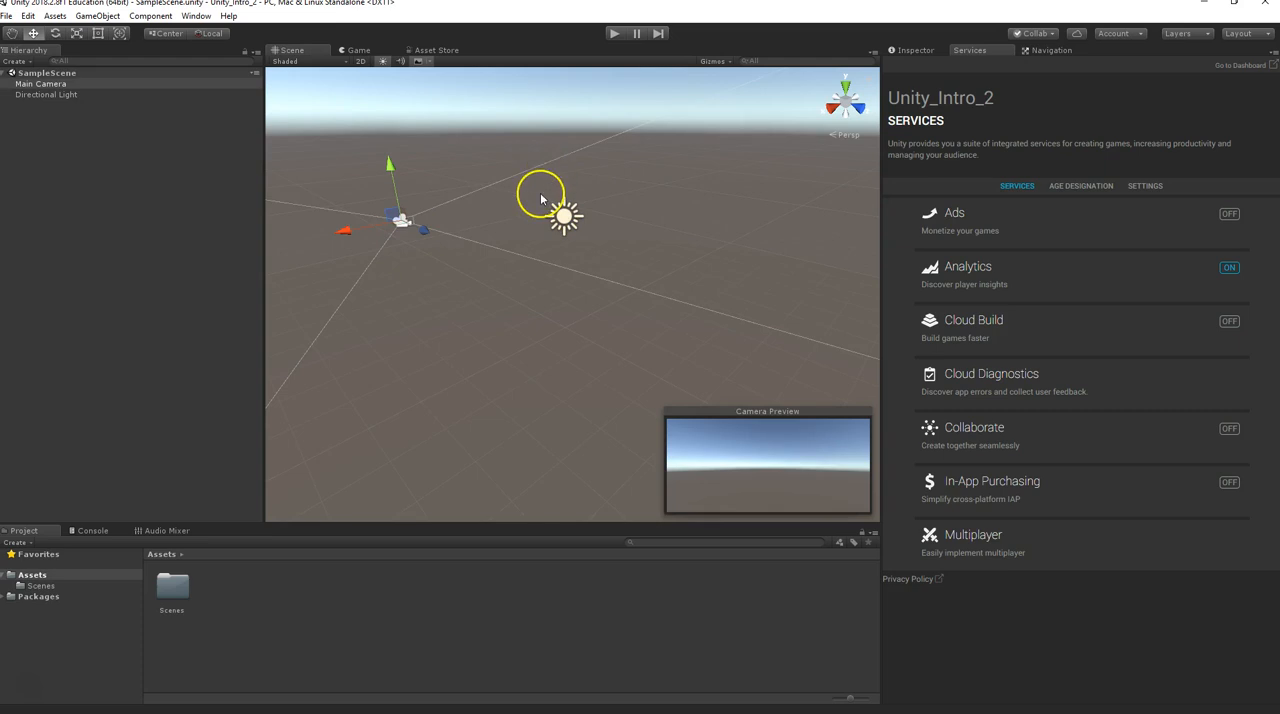
pyautogui.click(571, 179)
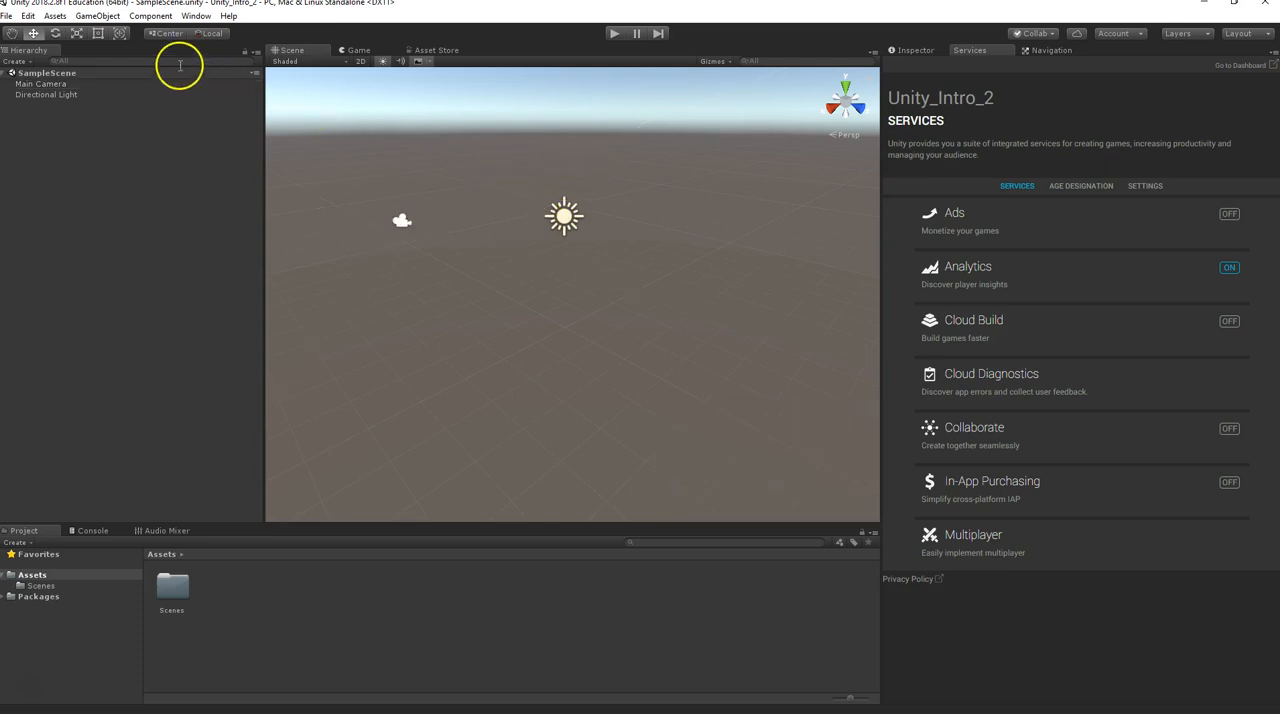
pyautogui.click(57, 34)
pyautogui.moveTo(477, 240); pyautogui.dragTo(525, 253)
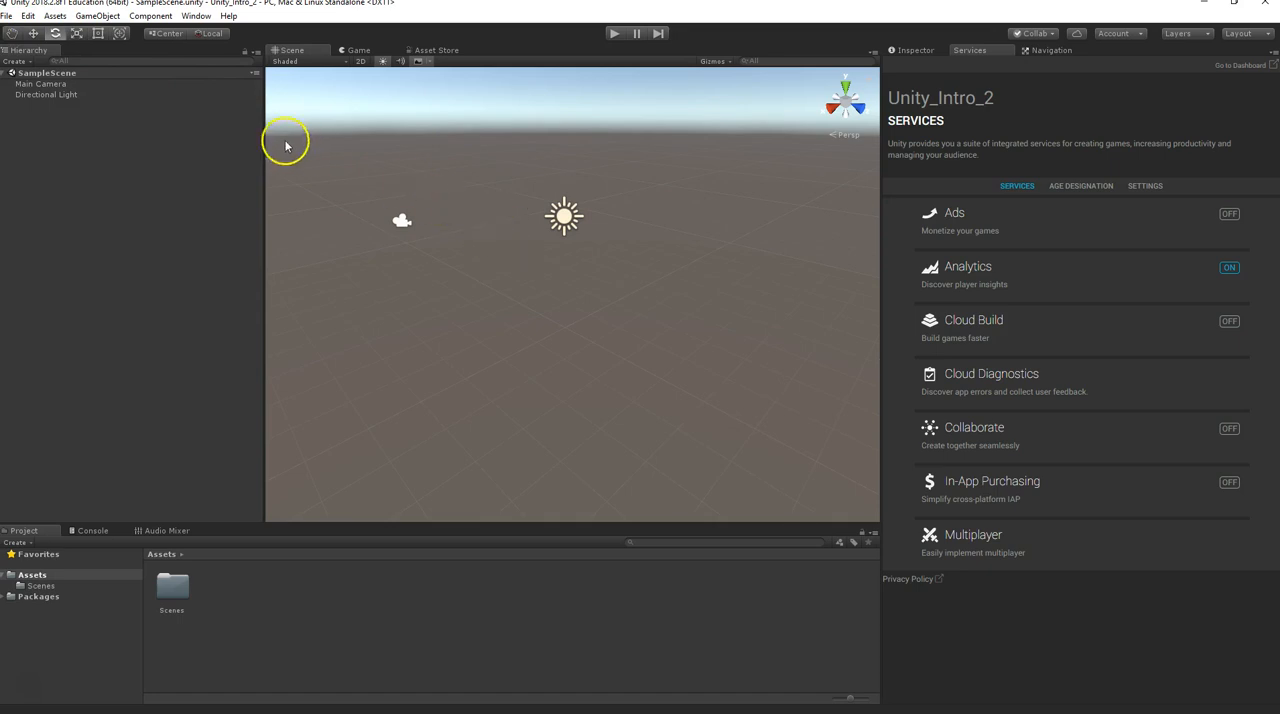
pyautogui.click(33, 34)
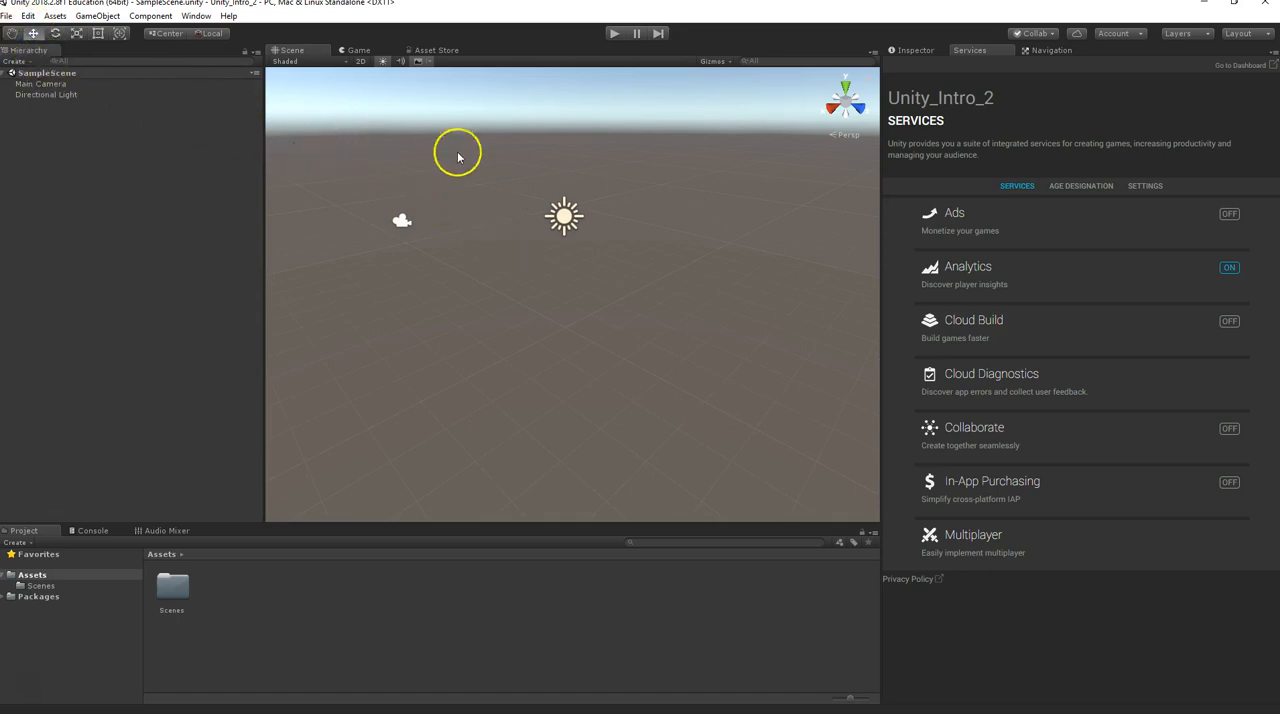
# Orbit and zoom the scene view to look at the camera and directional light from different angles and distances
pyautogui.keyDown('alt'); pyautogui.moveTo(477, 179); pyautogui.dragTo(586, 240); pyautogui.keyUp('alt')
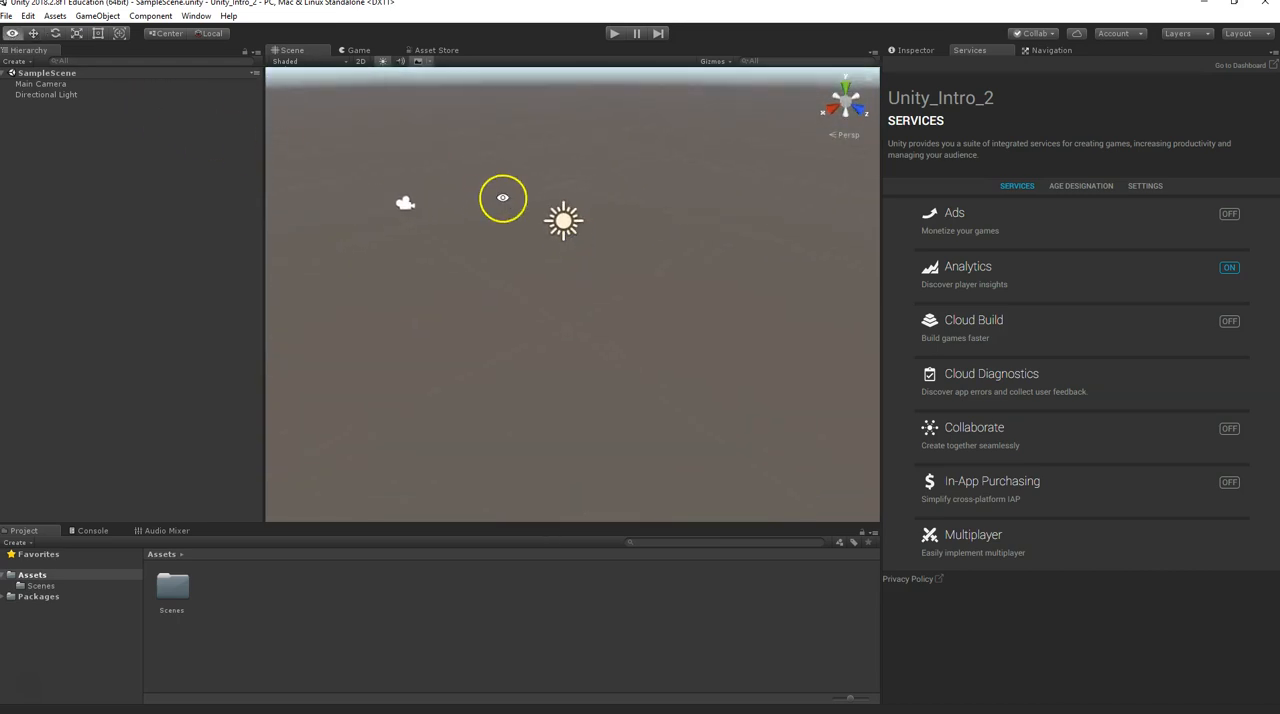
pyautogui.moveTo(502, 190)
pyautogui.mouseDown()
pyautogui.moveTo(446, 223)
pyautogui.moveTo(583, 277)
pyautogui.moveTo(409, 177)
pyautogui.moveTo(585, 212)
pyautogui.moveTo(493, 176)
pyautogui.mouseUp()
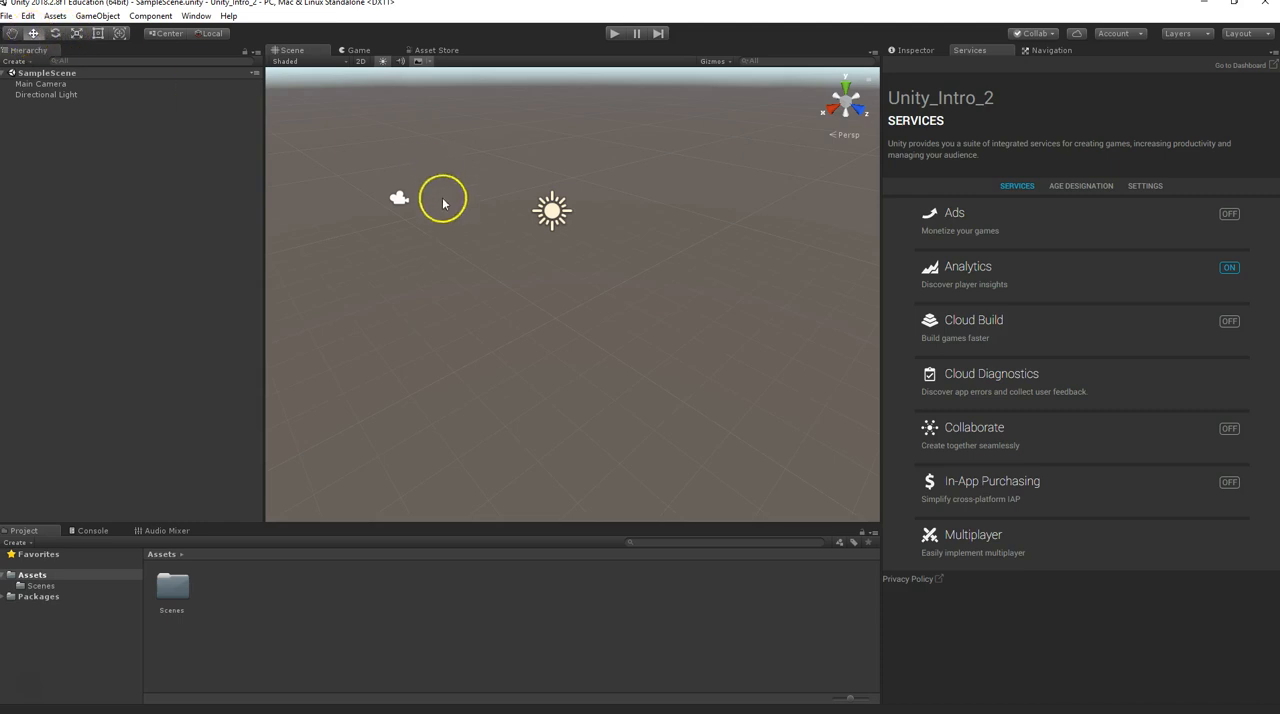
pyautogui.keyDown('alt'); pyautogui.moveTo(446, 204); pyautogui.dragTo(531, 243); pyautogui.keyUp('alt')
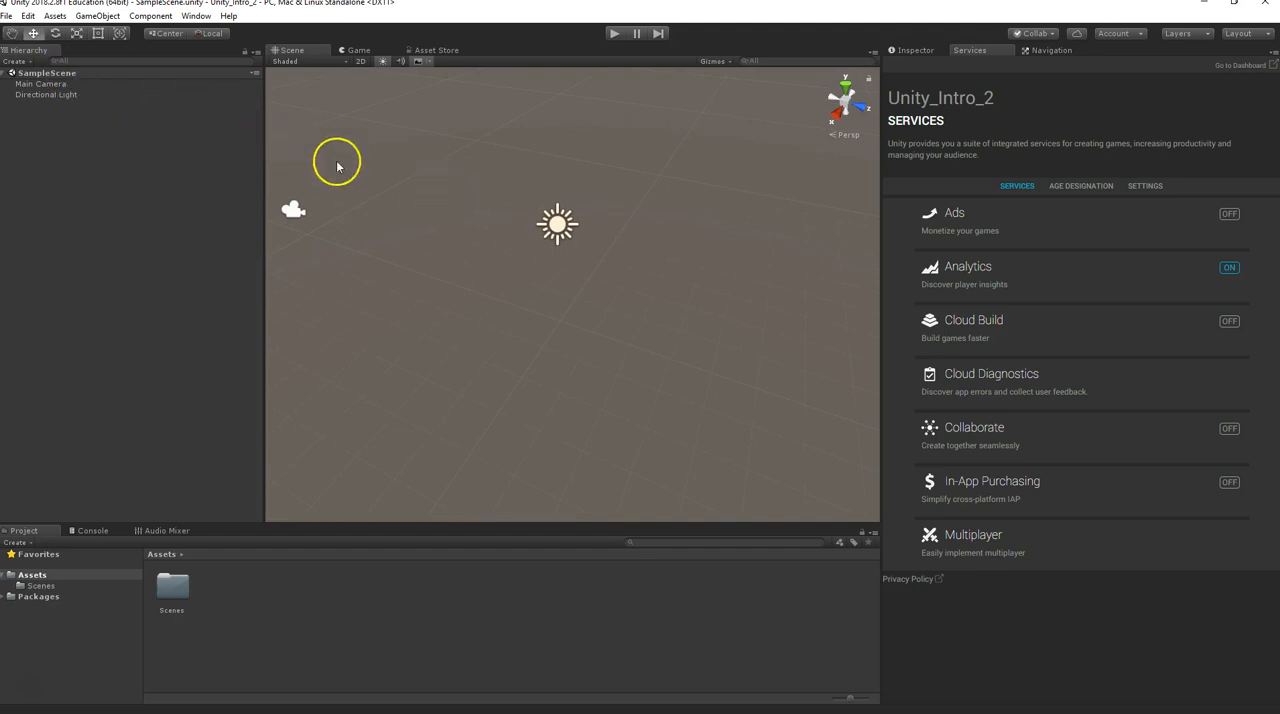
pyautogui.press('alt')
pyautogui.keyDown('alt'); pyautogui.moveTo(459, 197); pyautogui.dragTo(585, 250, button='right'); pyautogui.keyUp('alt')
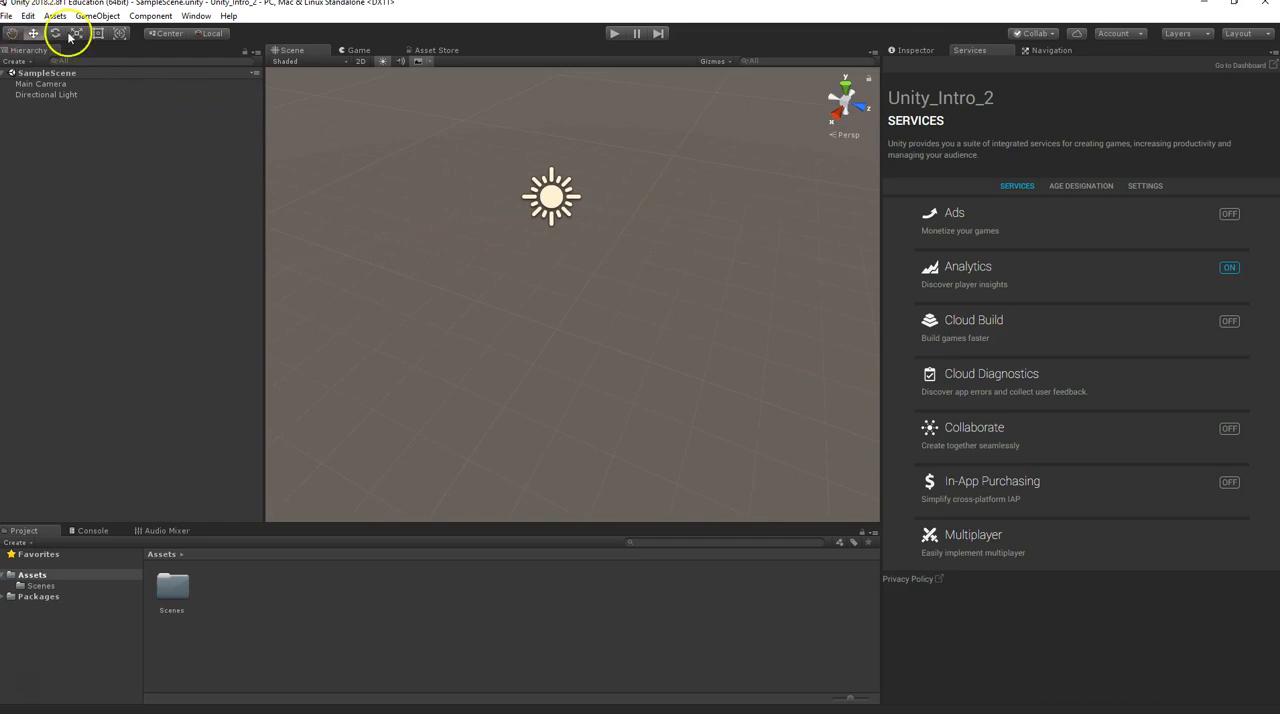
pyautogui.keyDown('alt'); pyautogui.moveTo(471, 217); pyautogui.dragTo(514, 229); pyautogui.keyUp('alt')
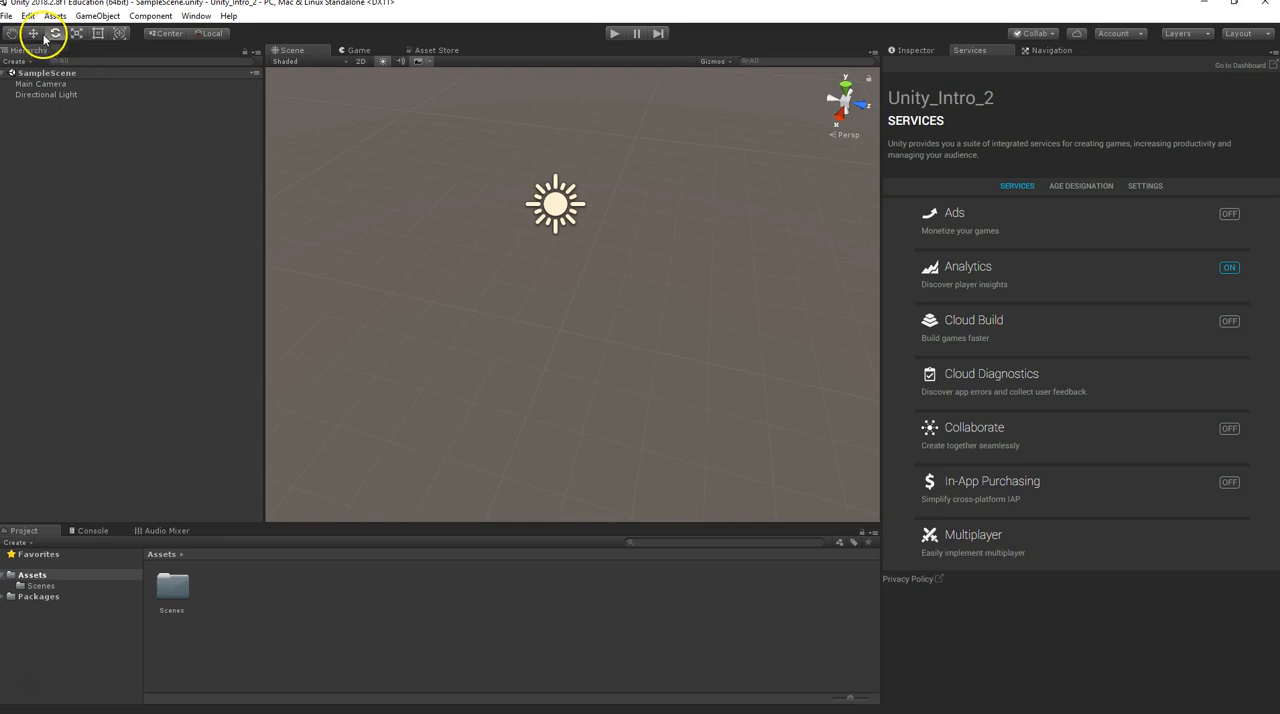
pyautogui.scroll(-8, 390, 252)
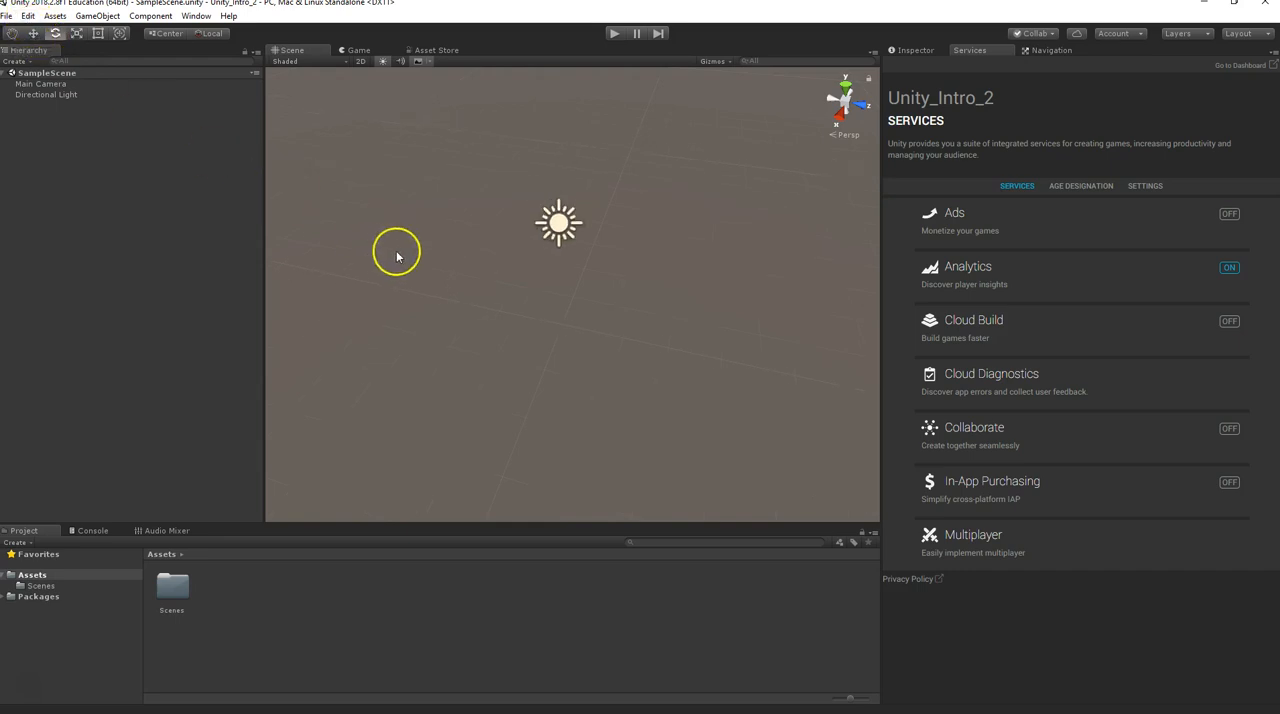
pyautogui.scroll(-2, 437, 264)
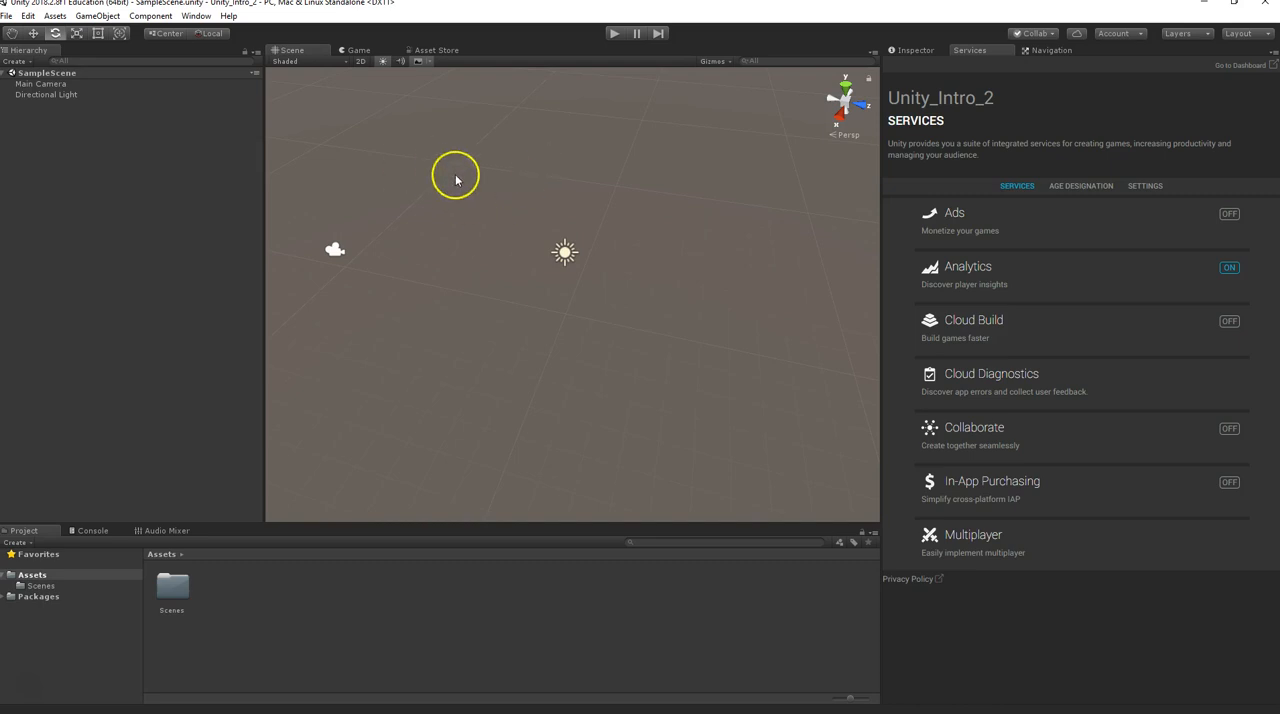
# Add a 3D Cube object to SampleScene
pyautogui.click(52, 16)
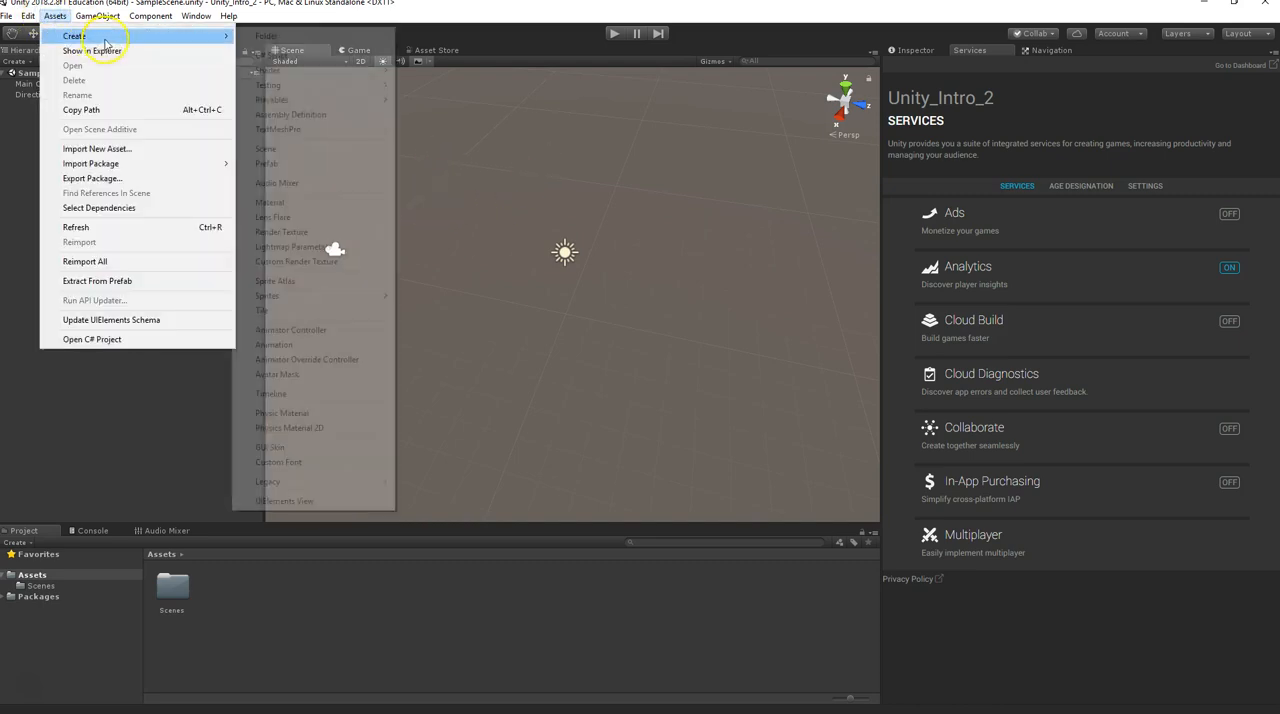
pyautogui.moveTo(97, 16)
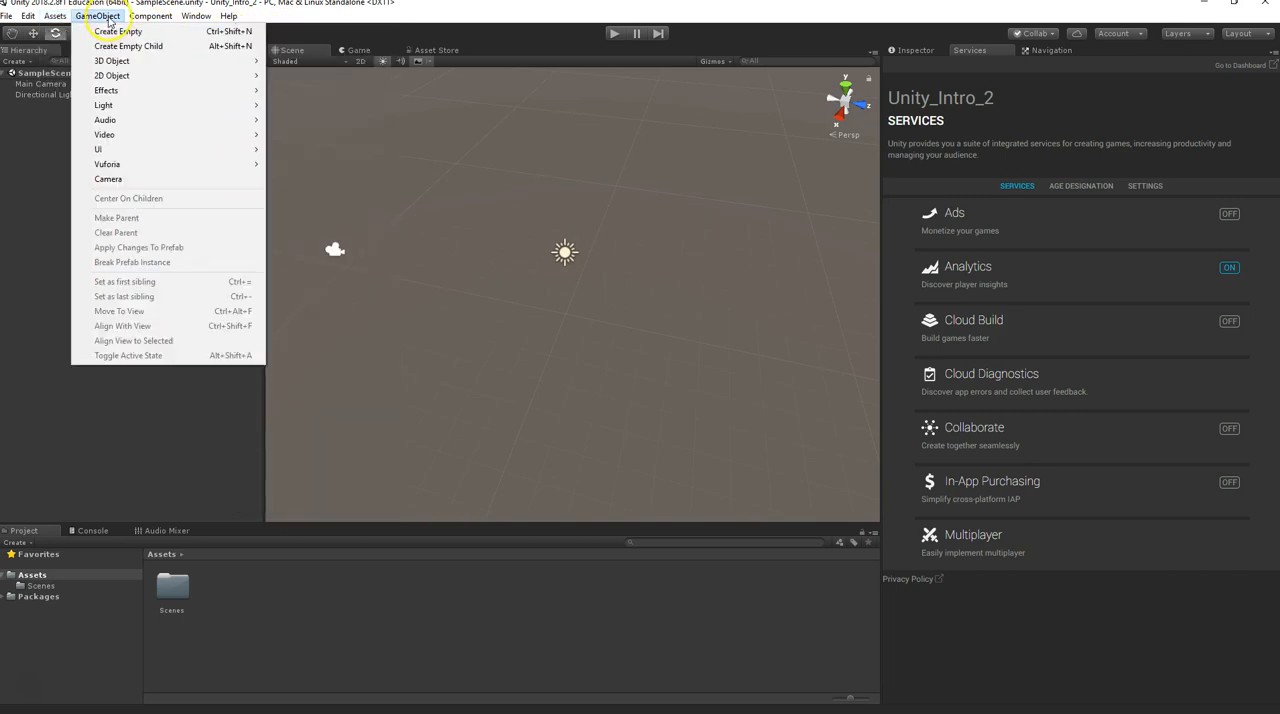
pyautogui.moveTo(115, 61)
pyautogui.click(300, 61)
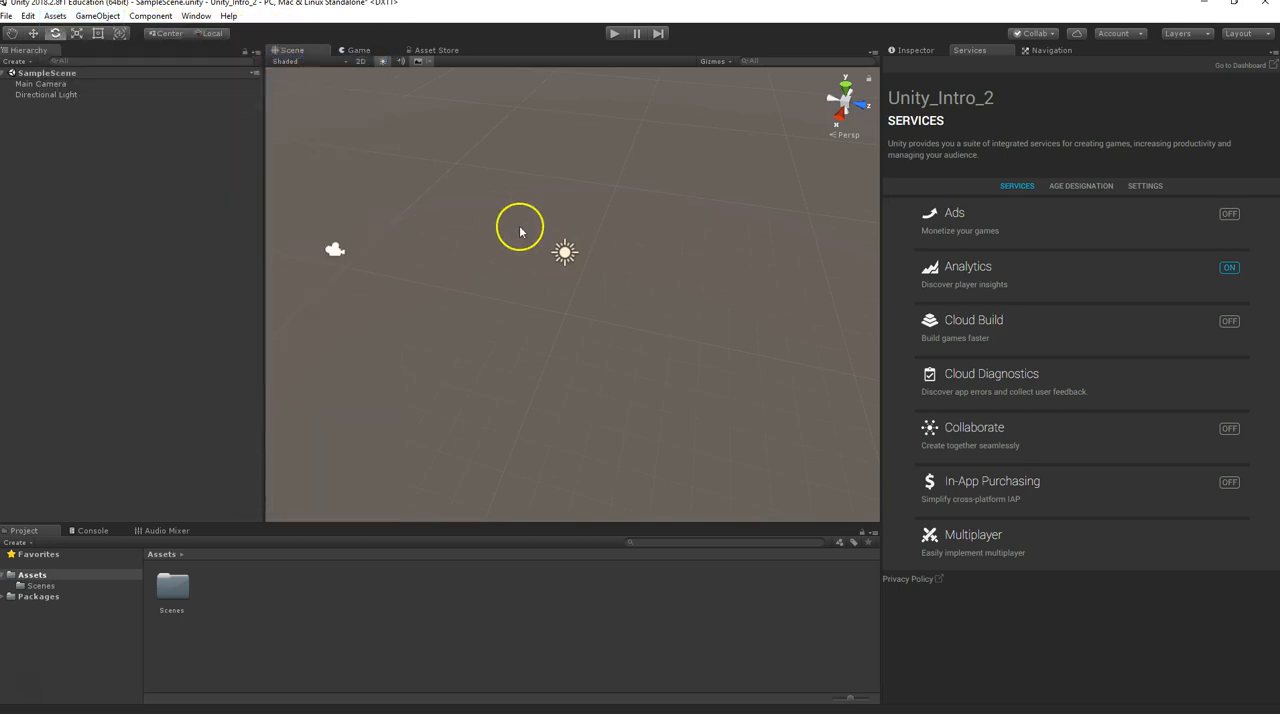
# Reposition the cube a short distance in the scene along its axes with the Move tool
pyautogui.click(33, 33)
pyautogui.keyDown('alt'); pyautogui.moveTo(506, 301); pyautogui.dragTo(363, 243); pyautogui.keyUp('alt')
pyautogui.moveTo(525, 304); pyautogui.dragTo(525, 305)
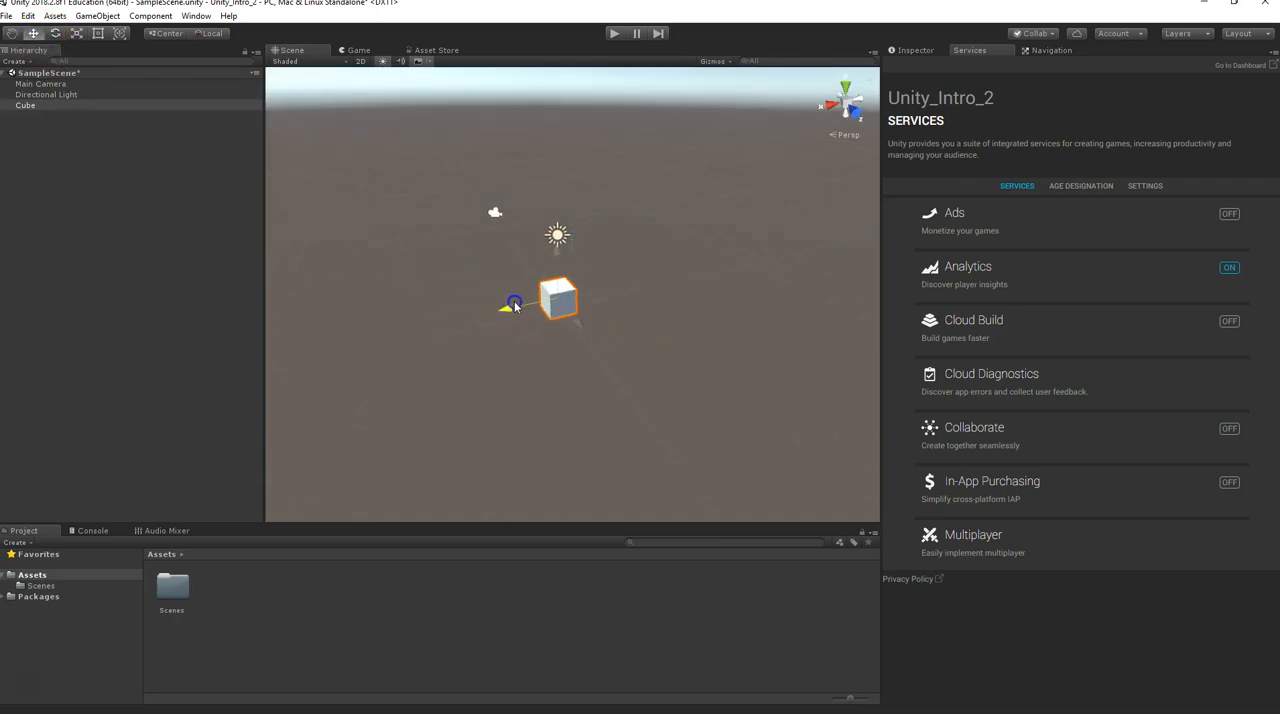
pyautogui.moveTo(560, 243)
pyautogui.mouseDown()
pyautogui.moveTo(572, 188)
pyautogui.moveTo(570, 245)
pyautogui.mouseUp()
pyautogui.moveTo(523, 286); pyautogui.dragTo(475, 290)
pyautogui.keyDown('alt'); pyautogui.moveTo(396, 264); pyautogui.dragTo(465, 268); pyautogui.keyUp('alt')
# Rotate the cube with the Rotate tool and enlarge it uniformly with the Scale tool
pyautogui.click(55, 33)
pyautogui.moveTo(525, 333); pyautogui.dragTo(530, 316)
pyautogui.moveTo(516, 260); pyautogui.dragTo(466, 234)
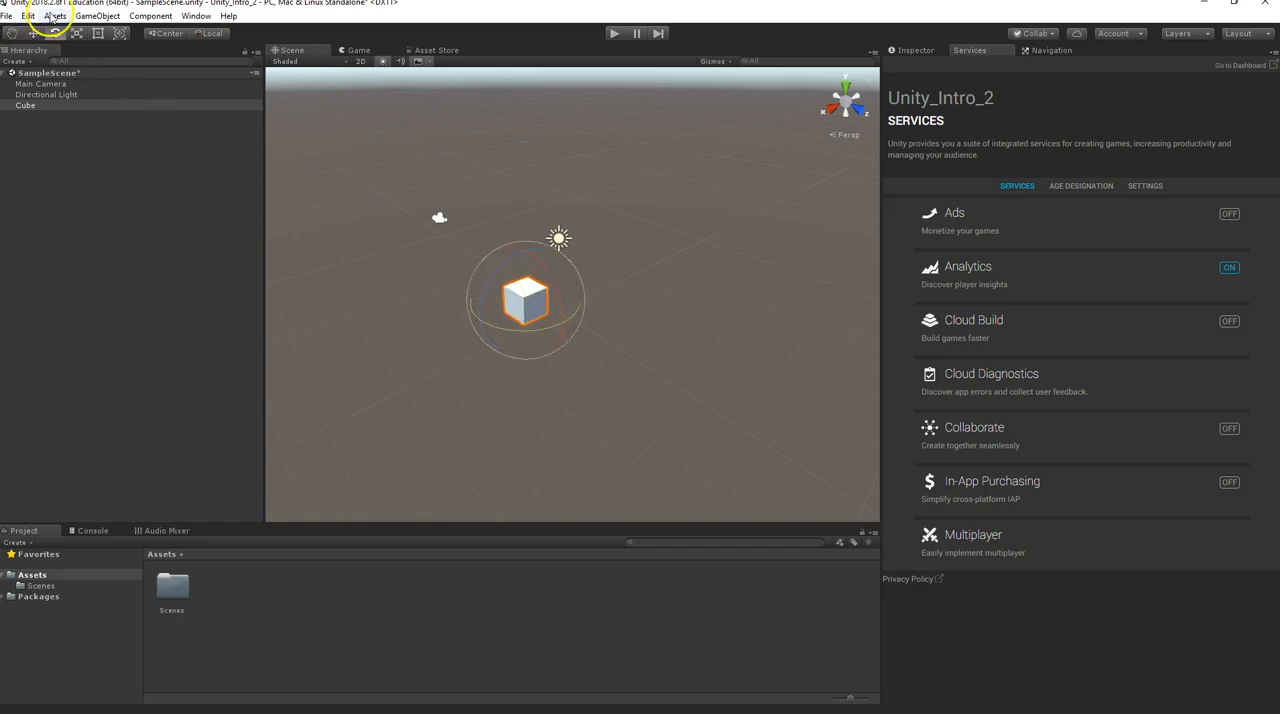
pyautogui.click(77, 33)
pyautogui.moveTo(525, 297); pyautogui.dragTo(399, 267)
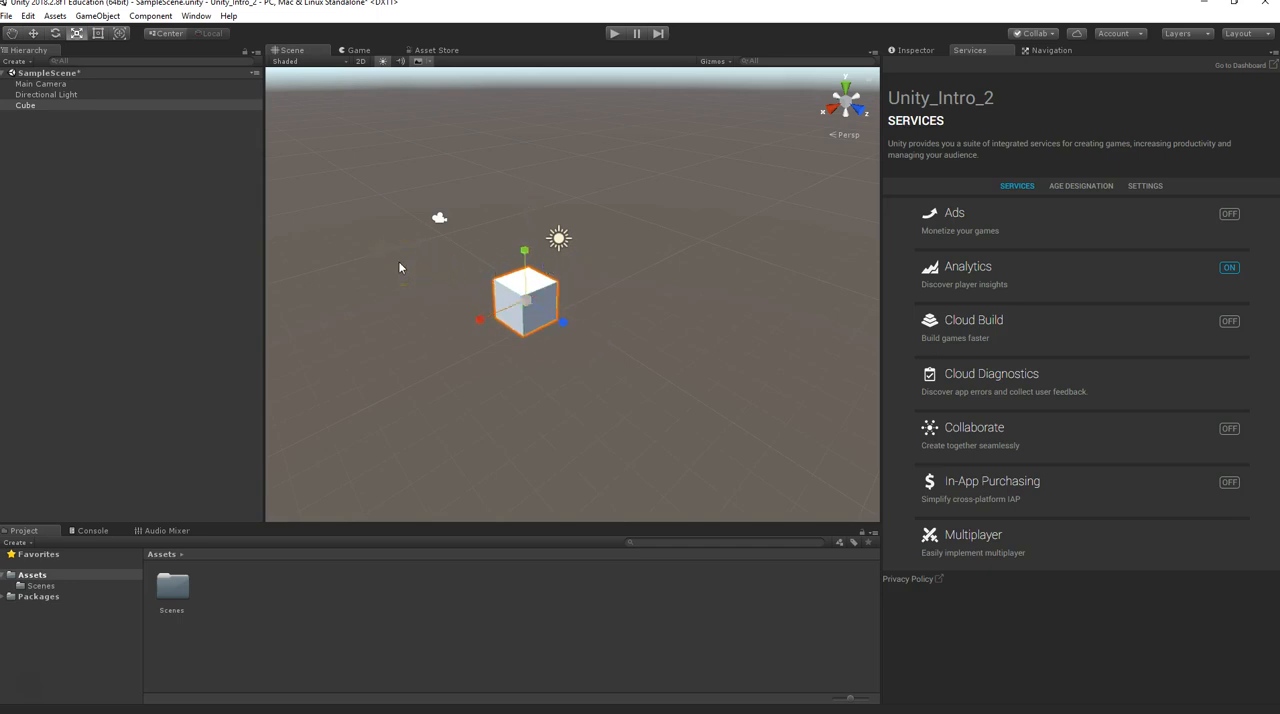
# Switch the cube through the Move, Rotate and Scale tools and scale it up uniformly a little more
pyautogui.press('w')
pyautogui.click(500, 305)
pyautogui.press('e')
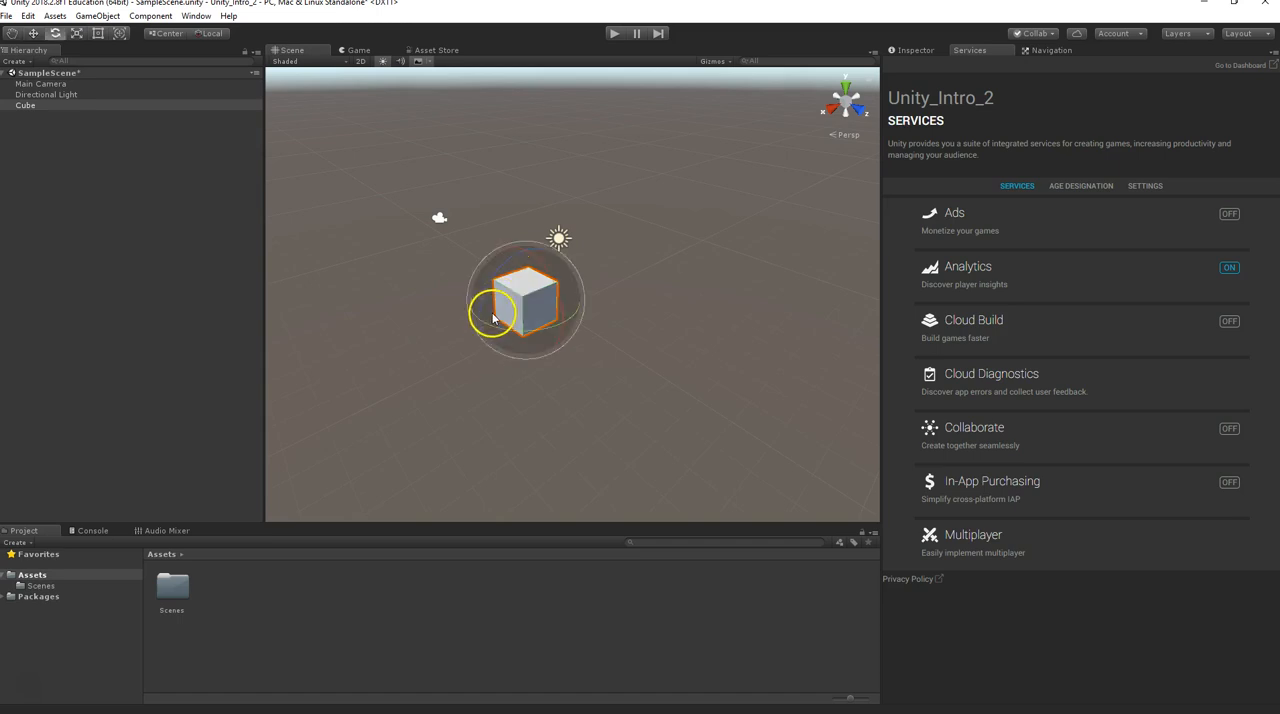
pyautogui.press('r')
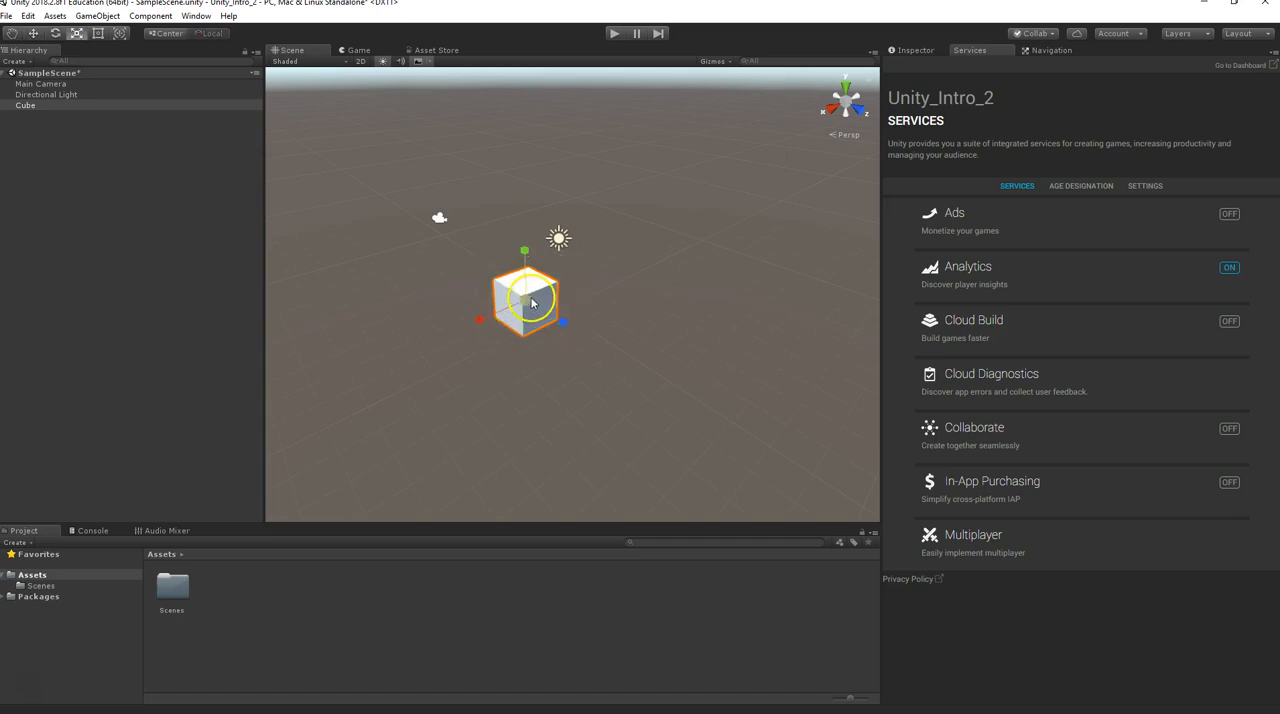
pyautogui.moveTo(527, 300); pyautogui.dragTo(534, 268)
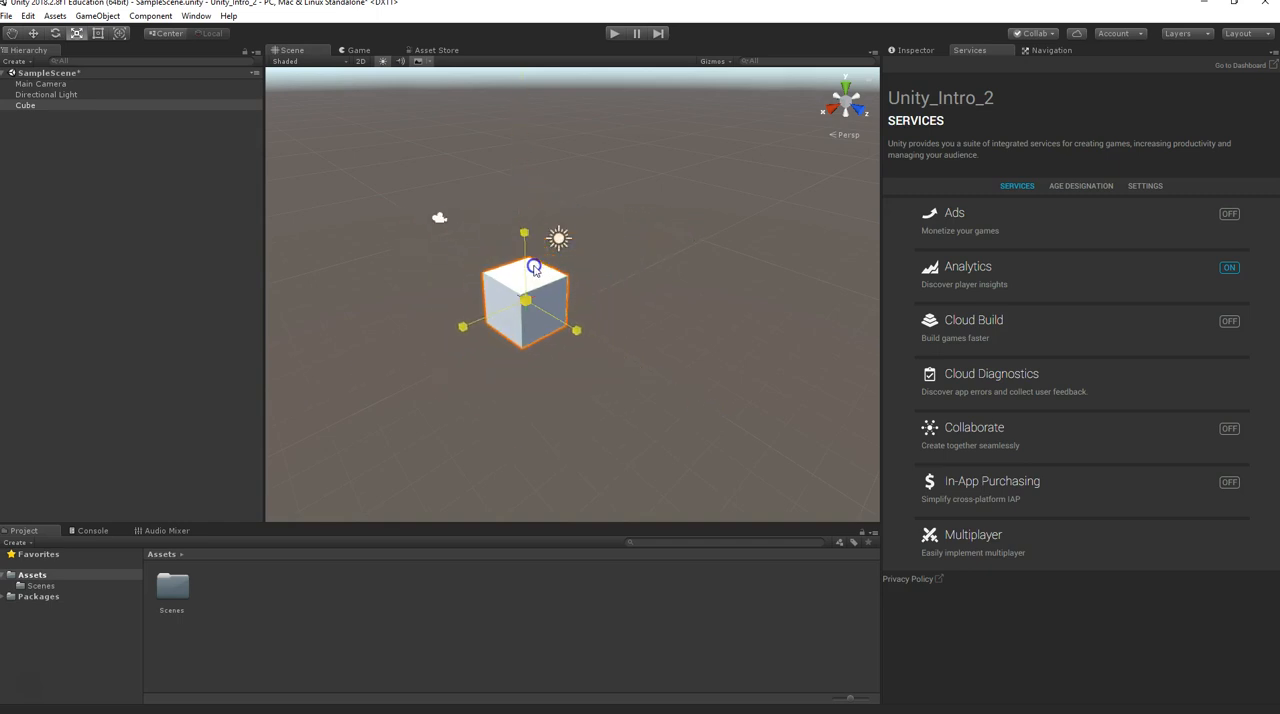
# Check the Main Camera and Directional Light in SampleScene, and delete the Cube
pyautogui.click(53, 85)
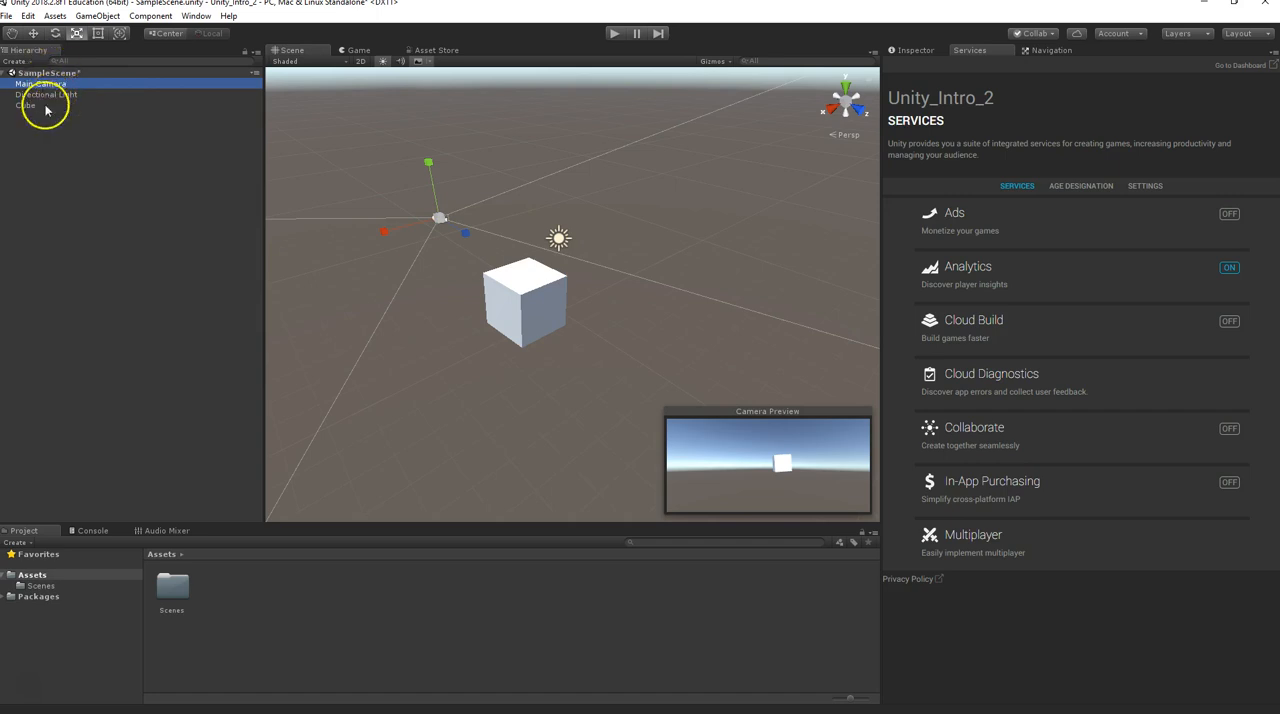
pyautogui.click(43, 95)
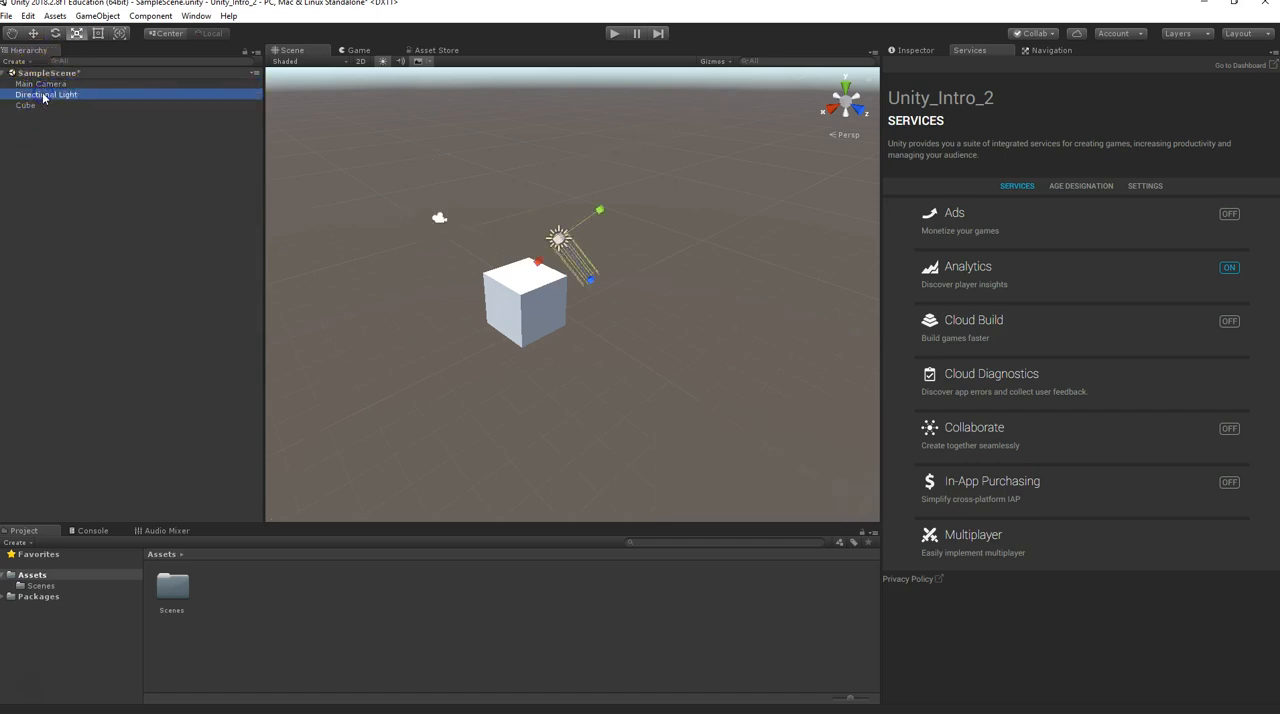
pyautogui.click(25, 106)
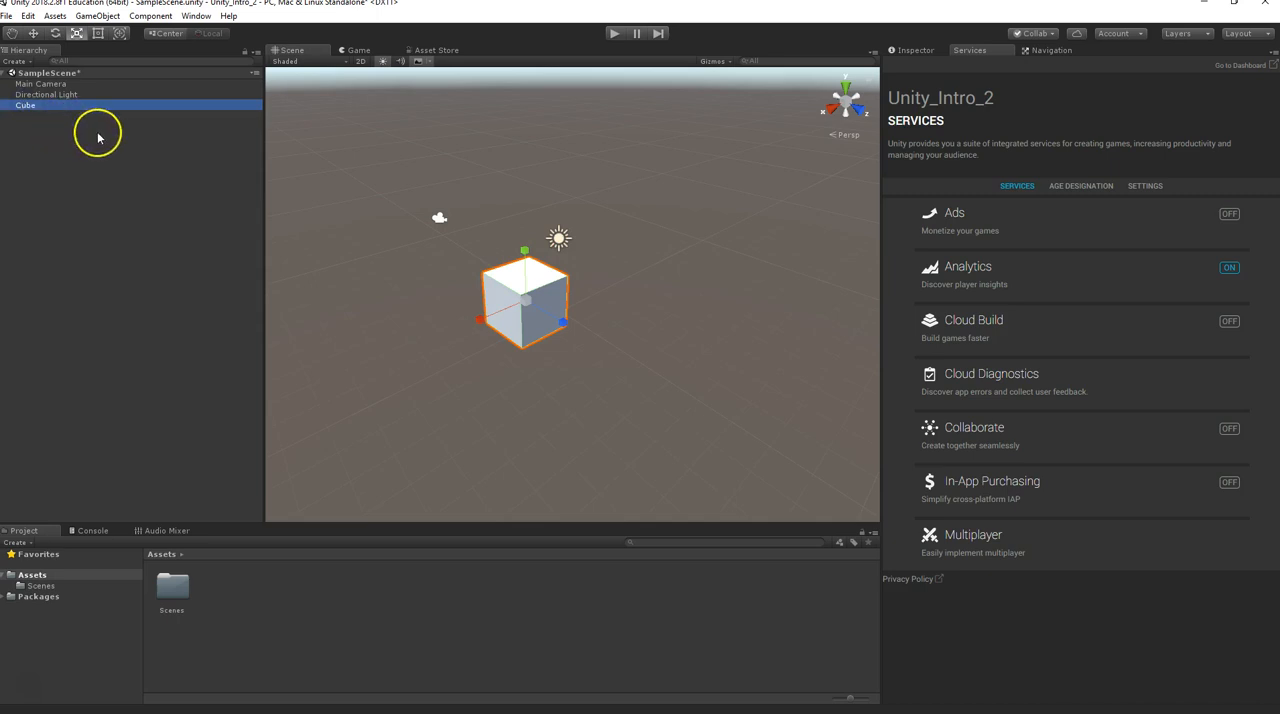
pyautogui.press('Delete')
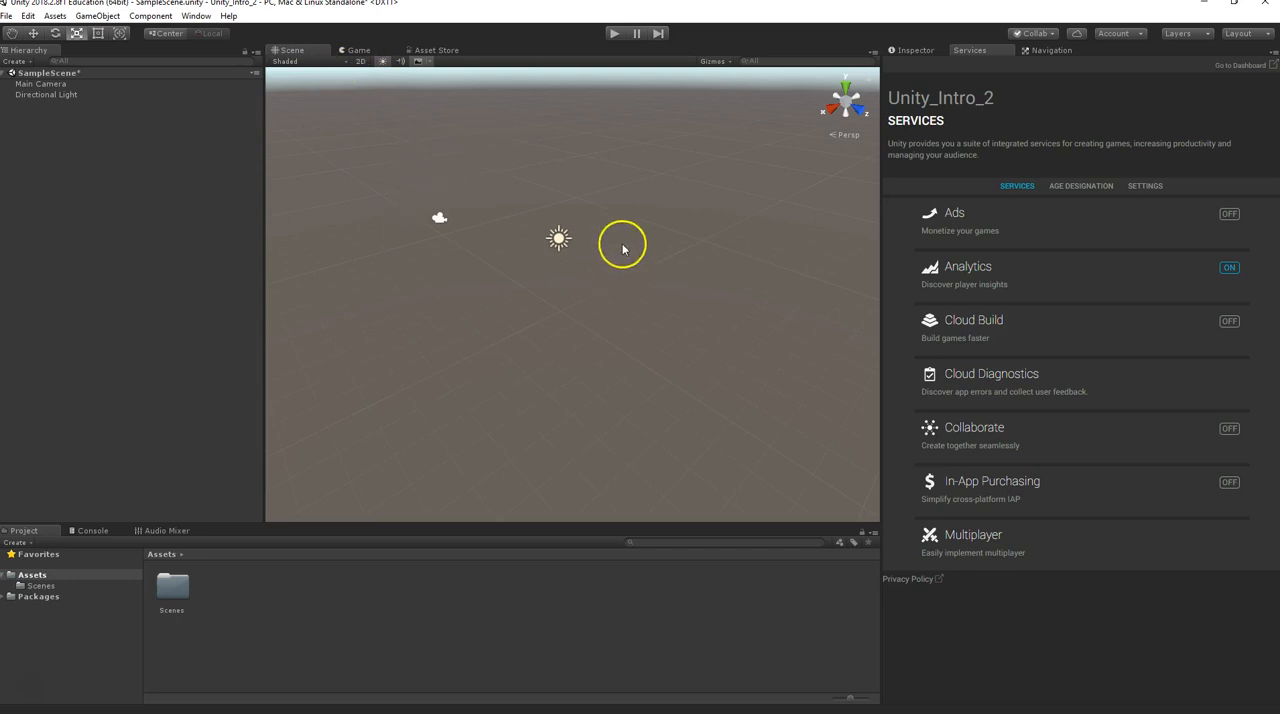
# View the Game view and the Asset Store, and return to the Scene view
pyautogui.click(359, 51)
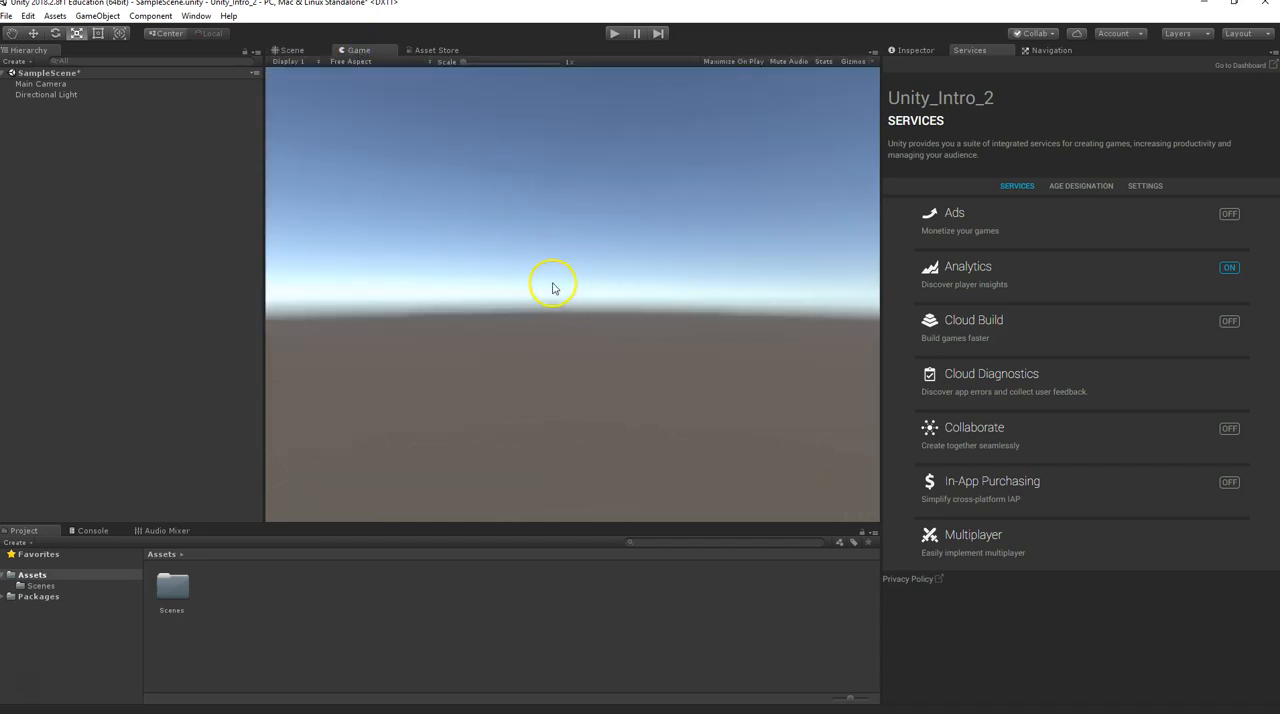
pyautogui.click(428, 51)
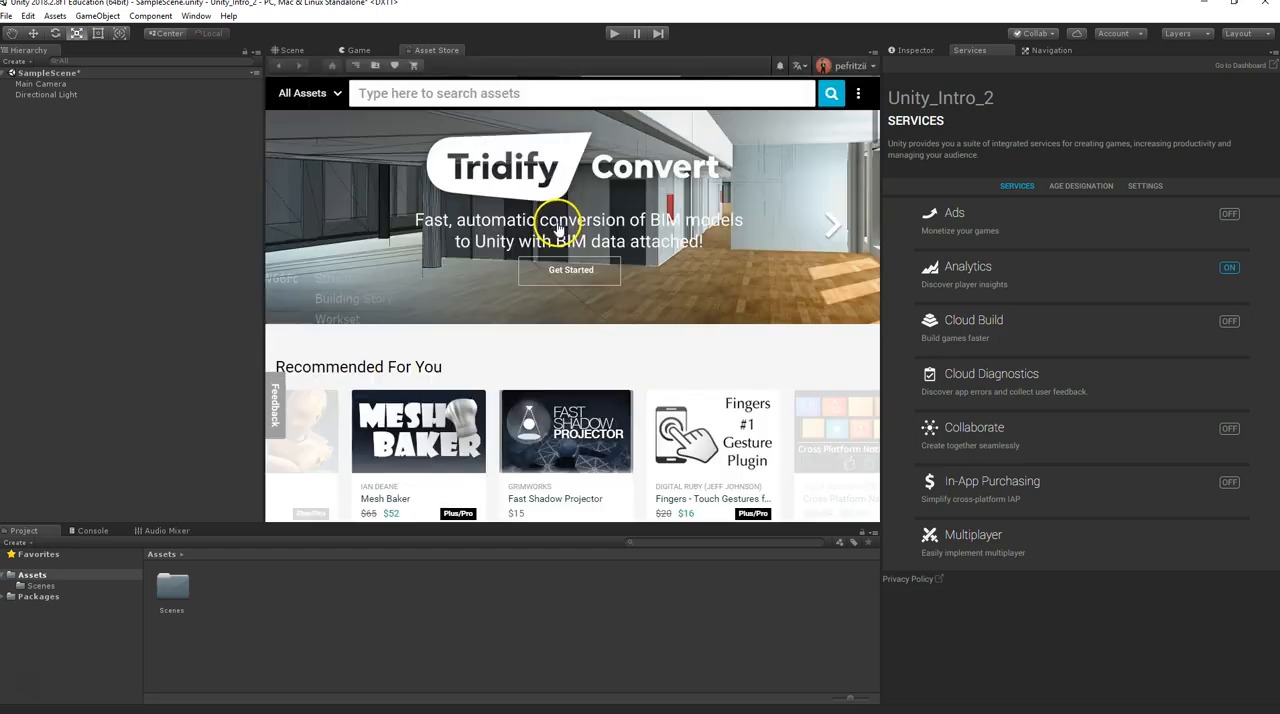
pyautogui.click(289, 51)
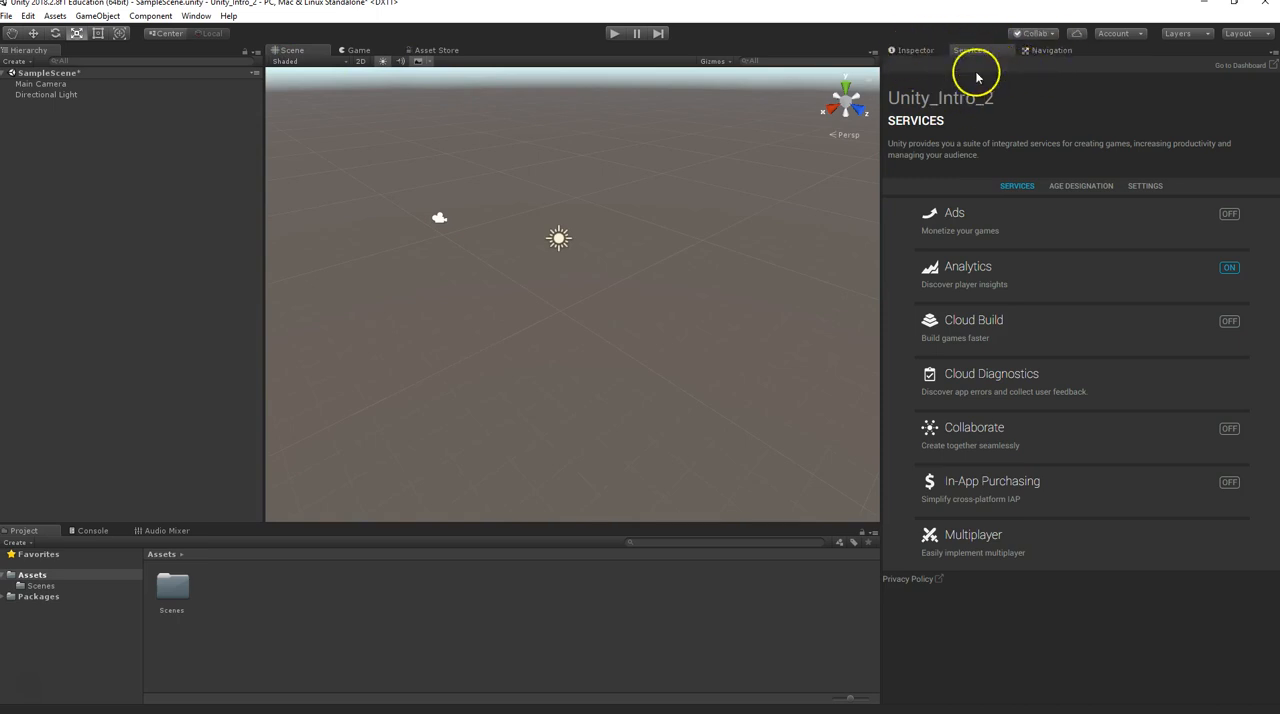
# Examine the Main Camera's properties in the Inspector and look over the project's Services list
pyautogui.click(911, 52)
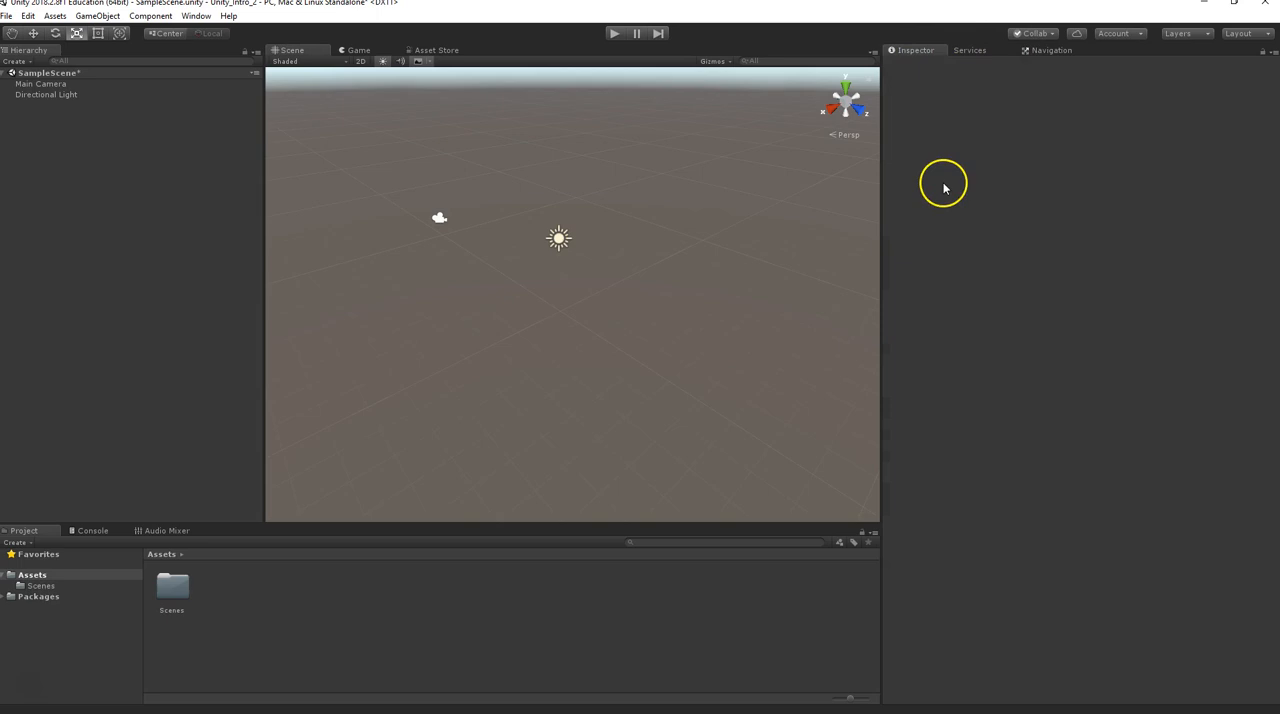
pyautogui.click(41, 84)
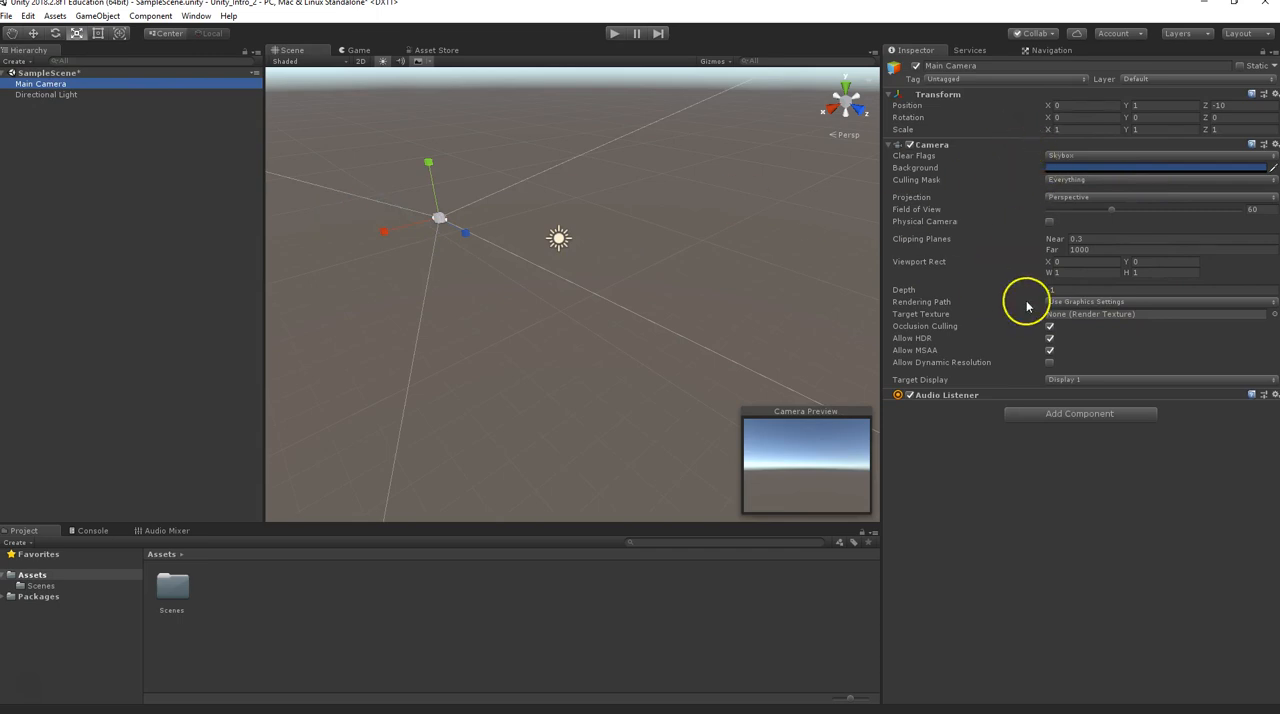
pyautogui.click(970, 52)
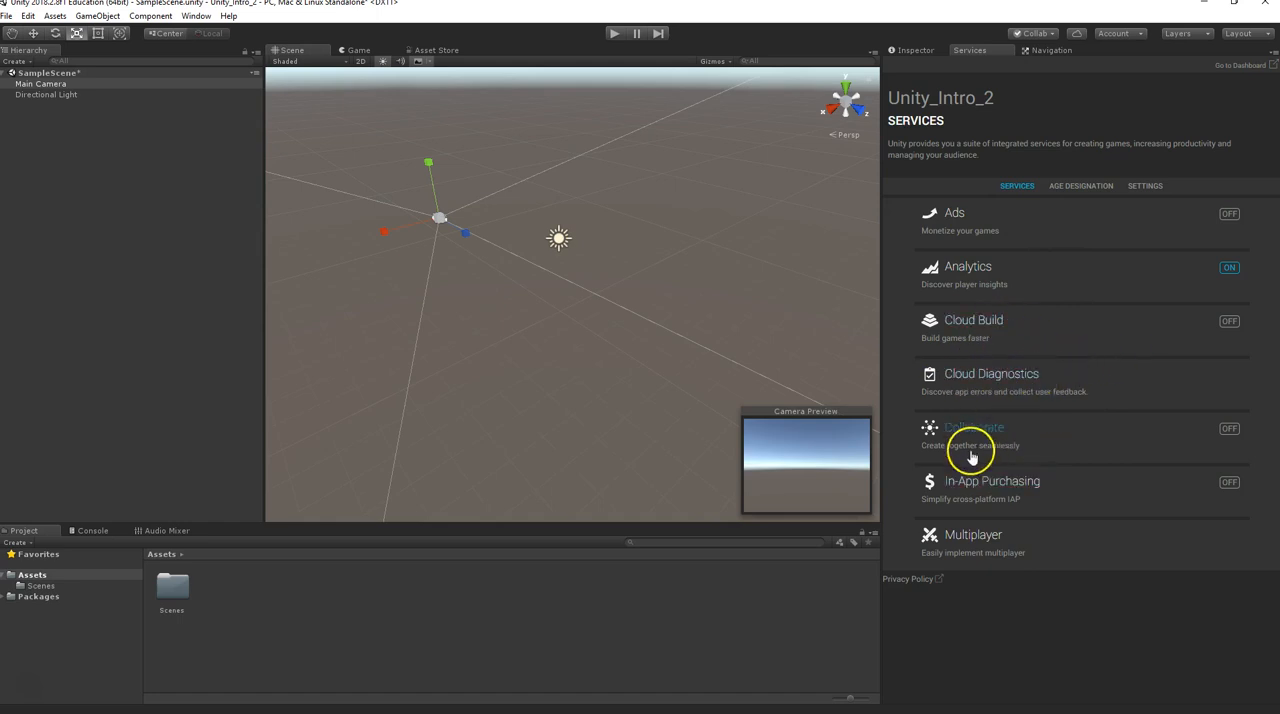
# Examine the Navigation settings for Agents and Areas, finishing on the Agents settings
pyautogui.click(1045, 50)
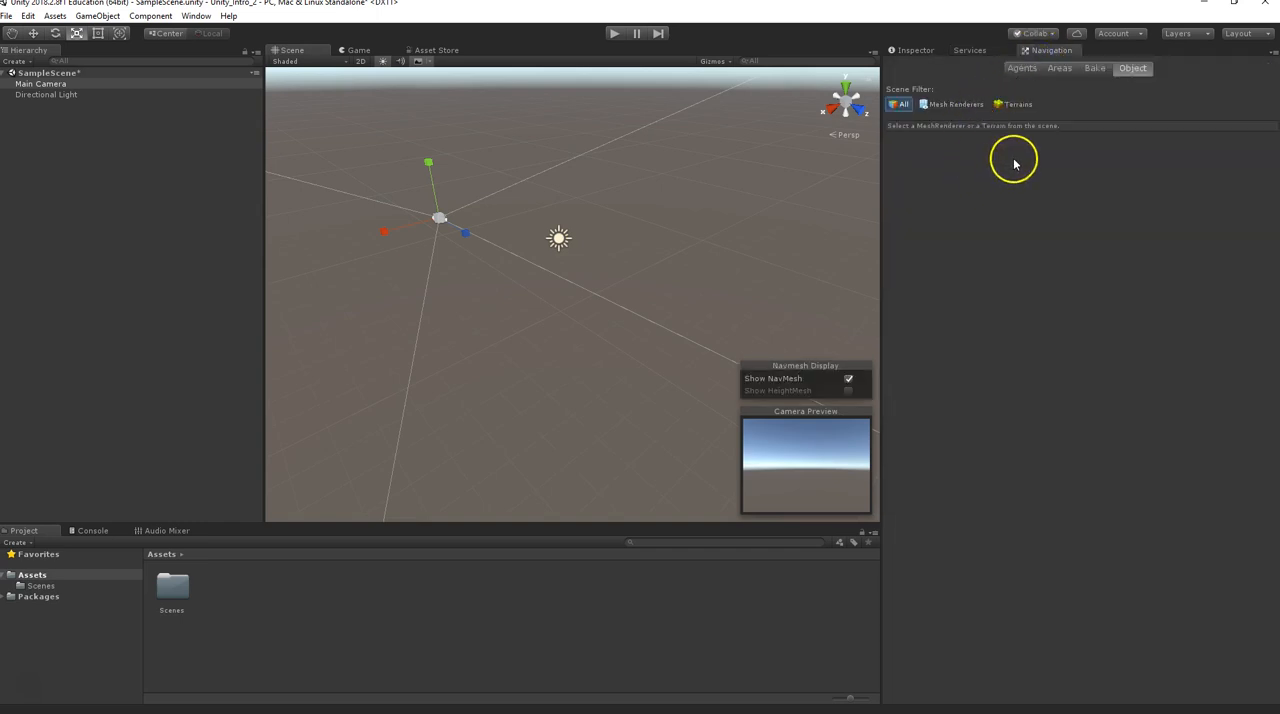
pyautogui.click(1020, 69)
pyautogui.click(1058, 69)
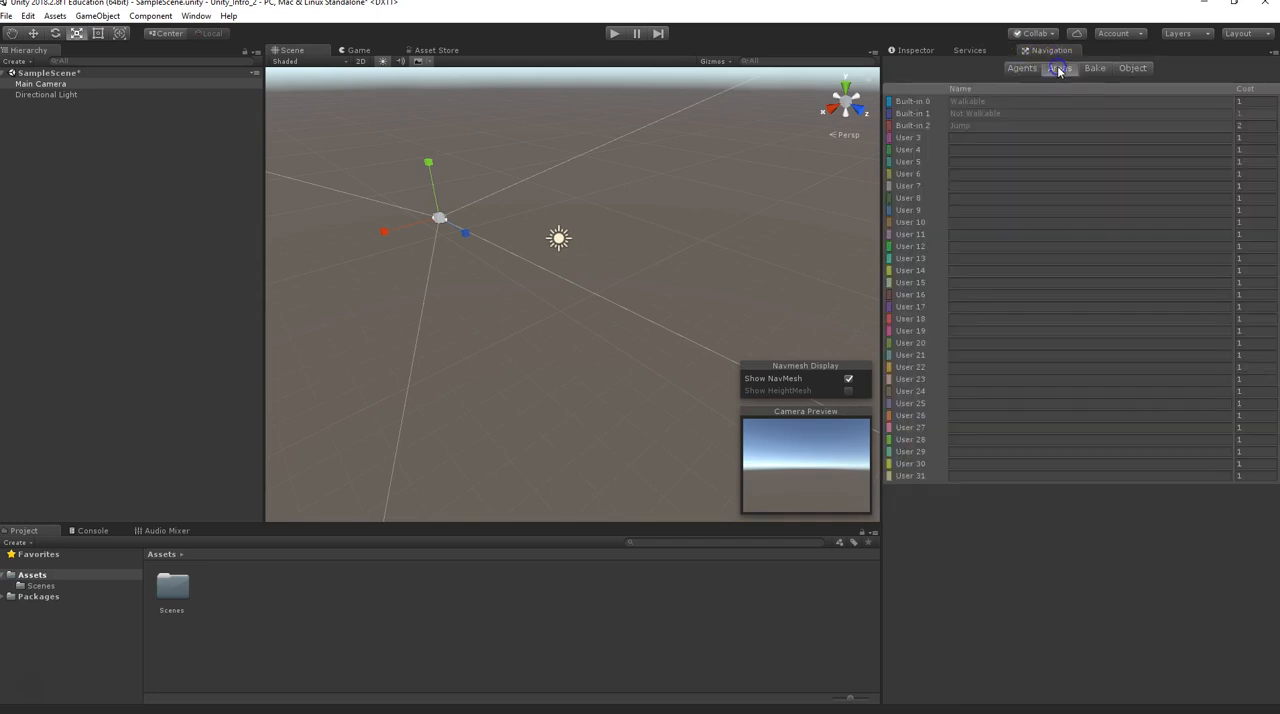
pyautogui.click(1015, 68)
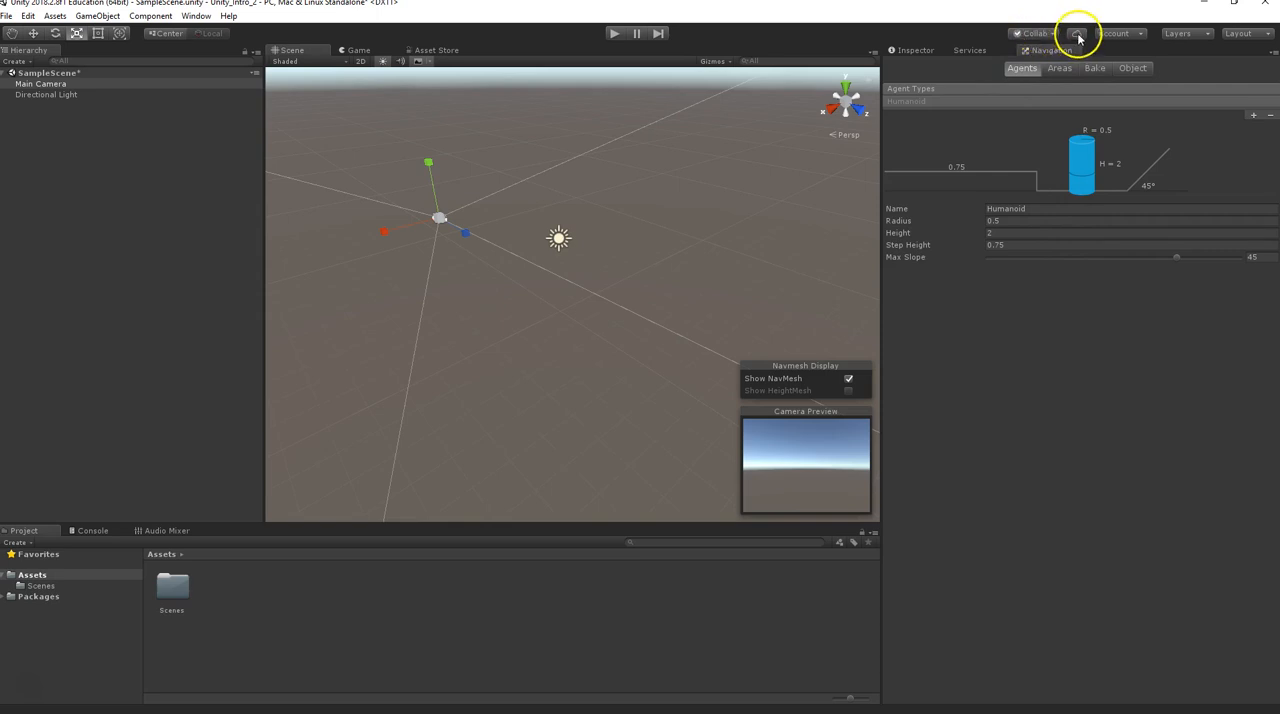
# Review the available Account, Layers and Layout options without changing any of them
pyautogui.click(1133, 36)
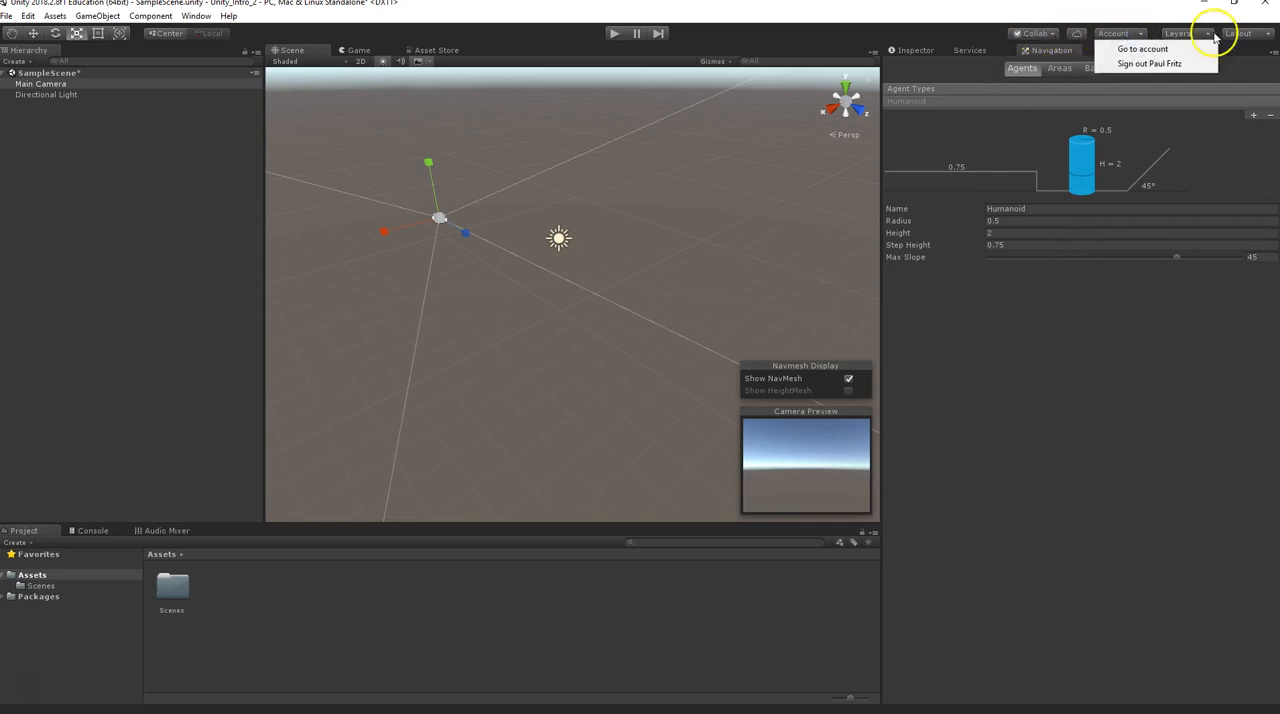
pyautogui.click(1250, 76)
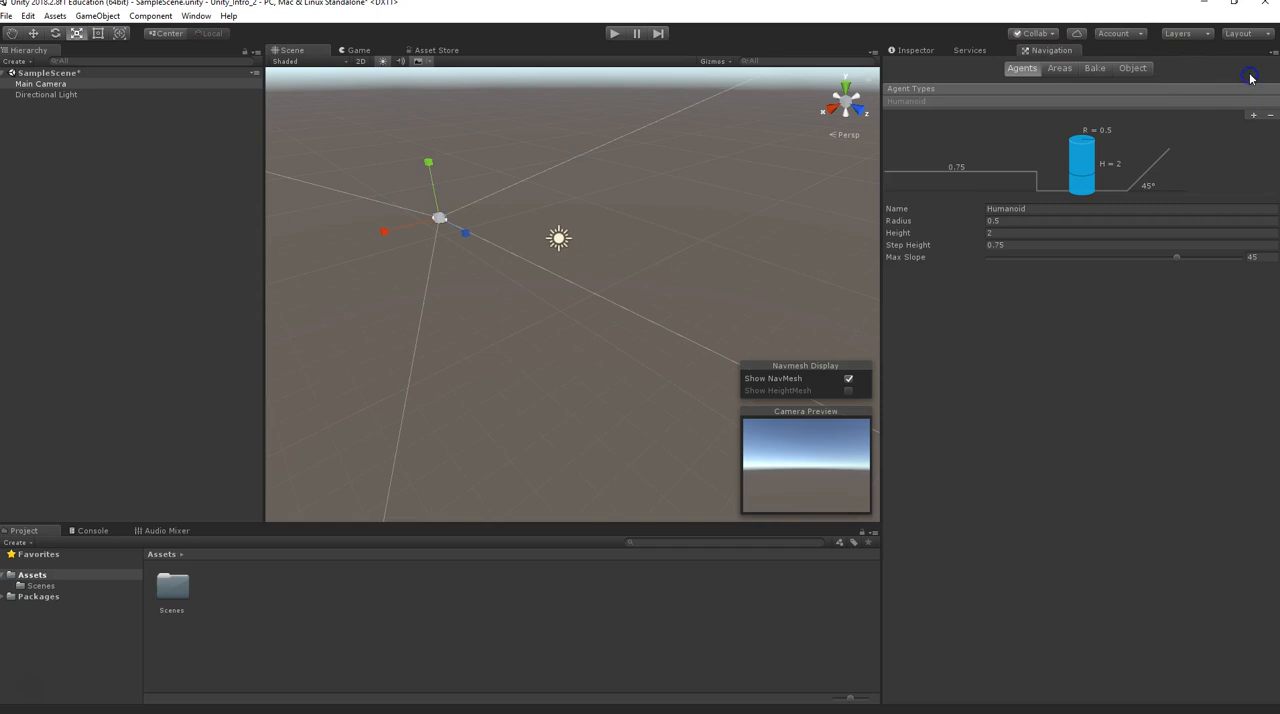
pyautogui.click(1190, 36)
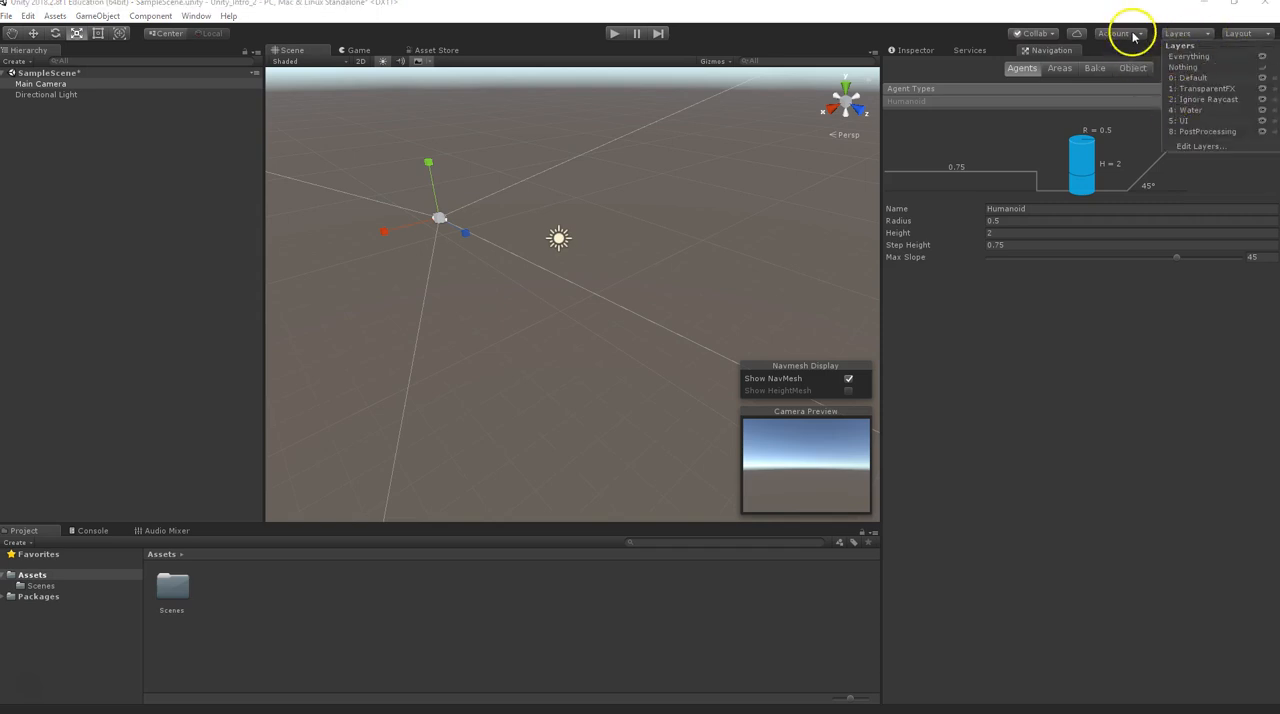
pyautogui.click(1161, 35)
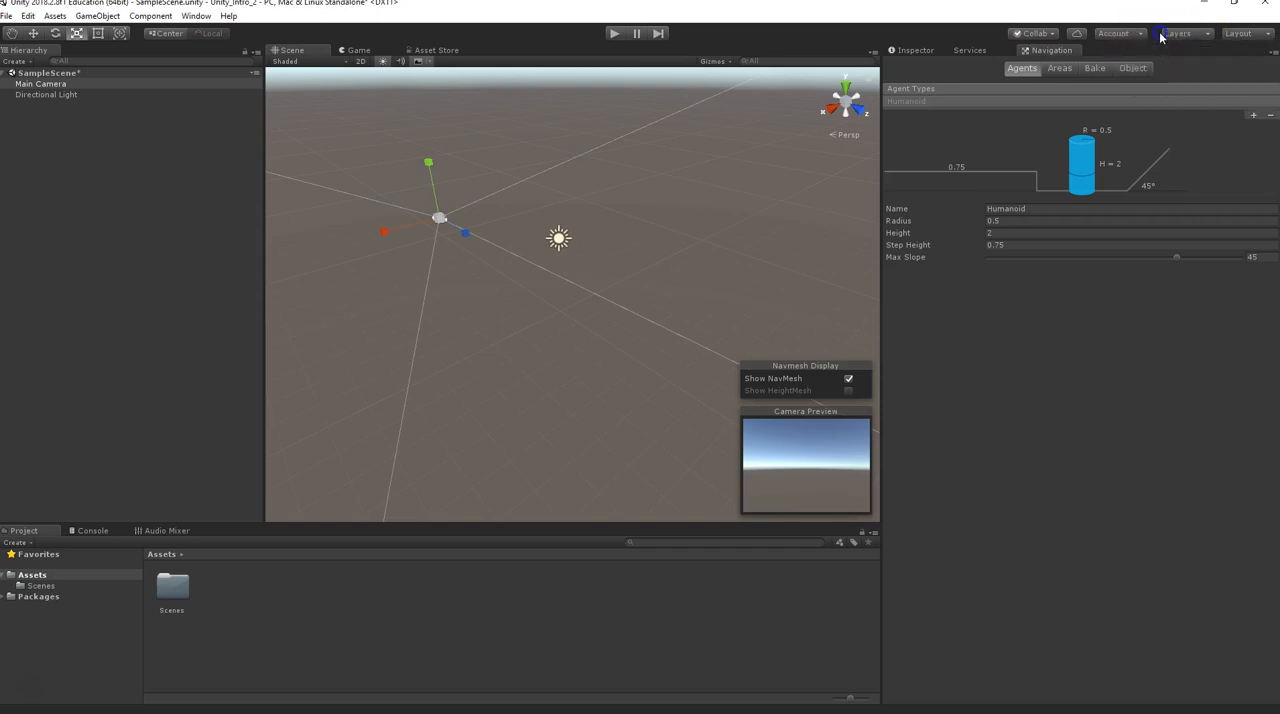
pyautogui.click(1246, 34)
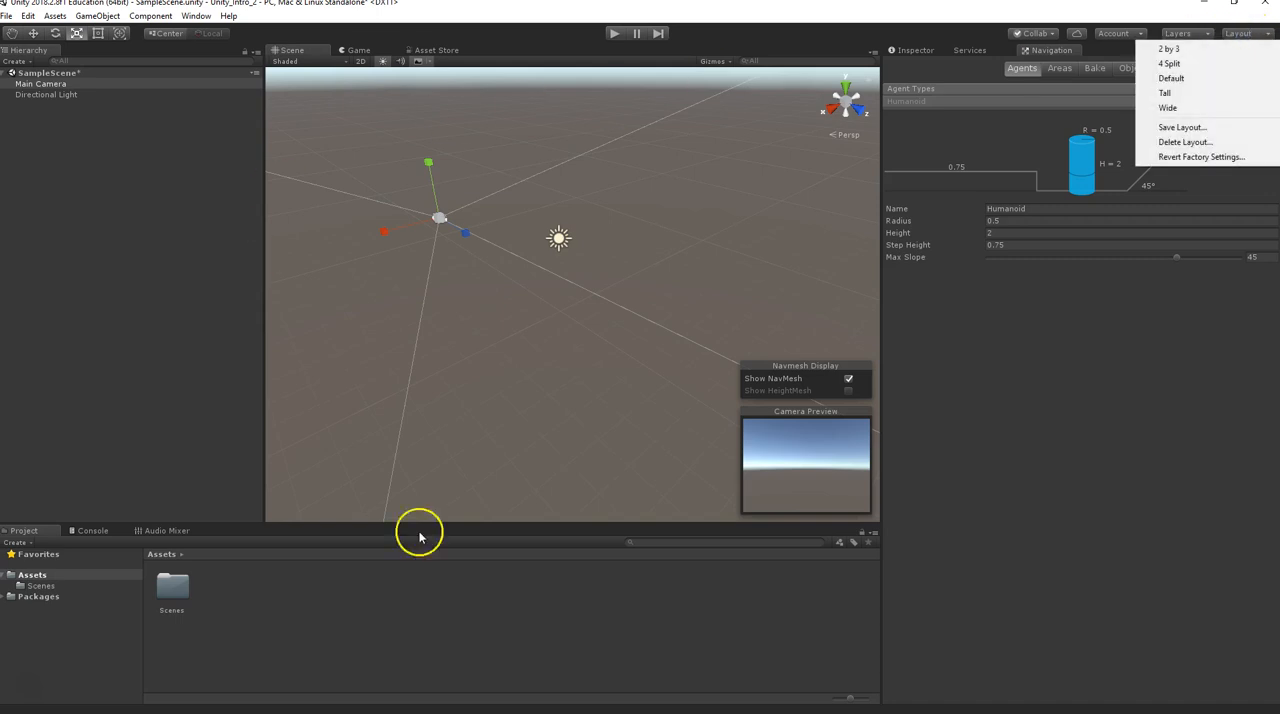
pyautogui.click(951, 40)
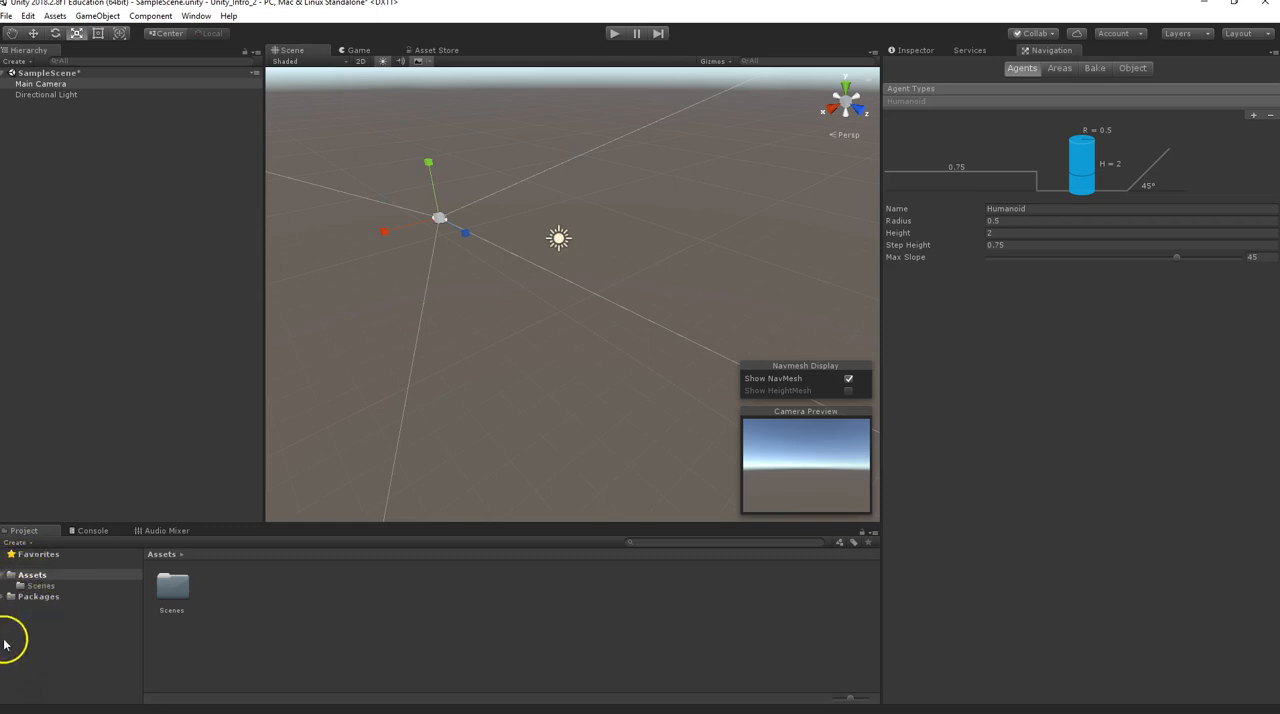
# Browse the project's Scenes and Package Manager UI folders, and collapse the Assets and Packages trees
pyautogui.click(40, 585)
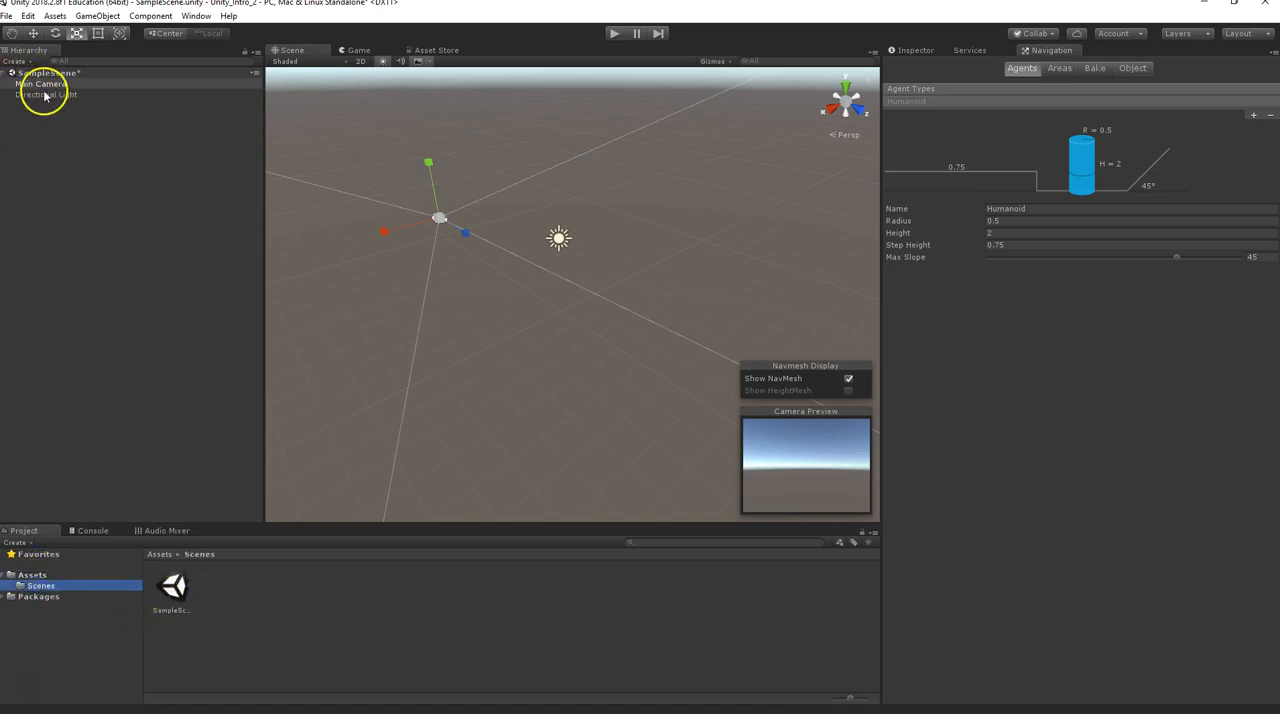
pyautogui.click(50, 597)
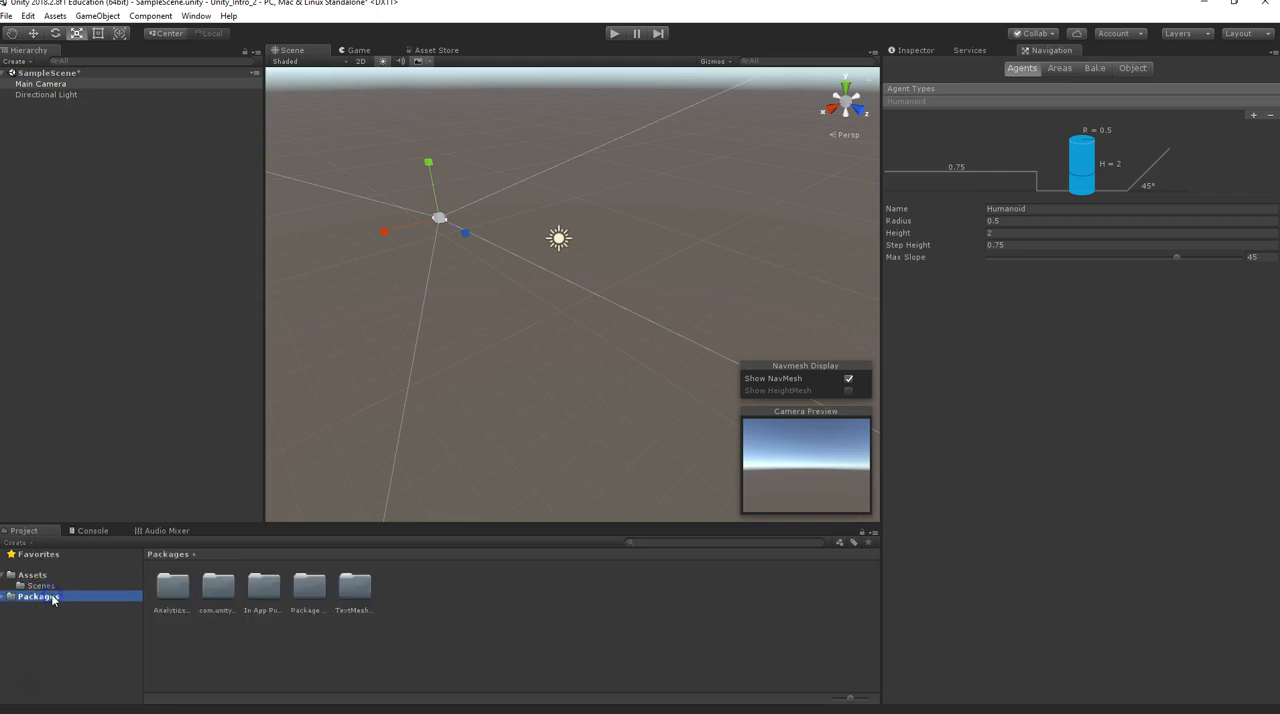
pyautogui.doubleClick(295, 595)
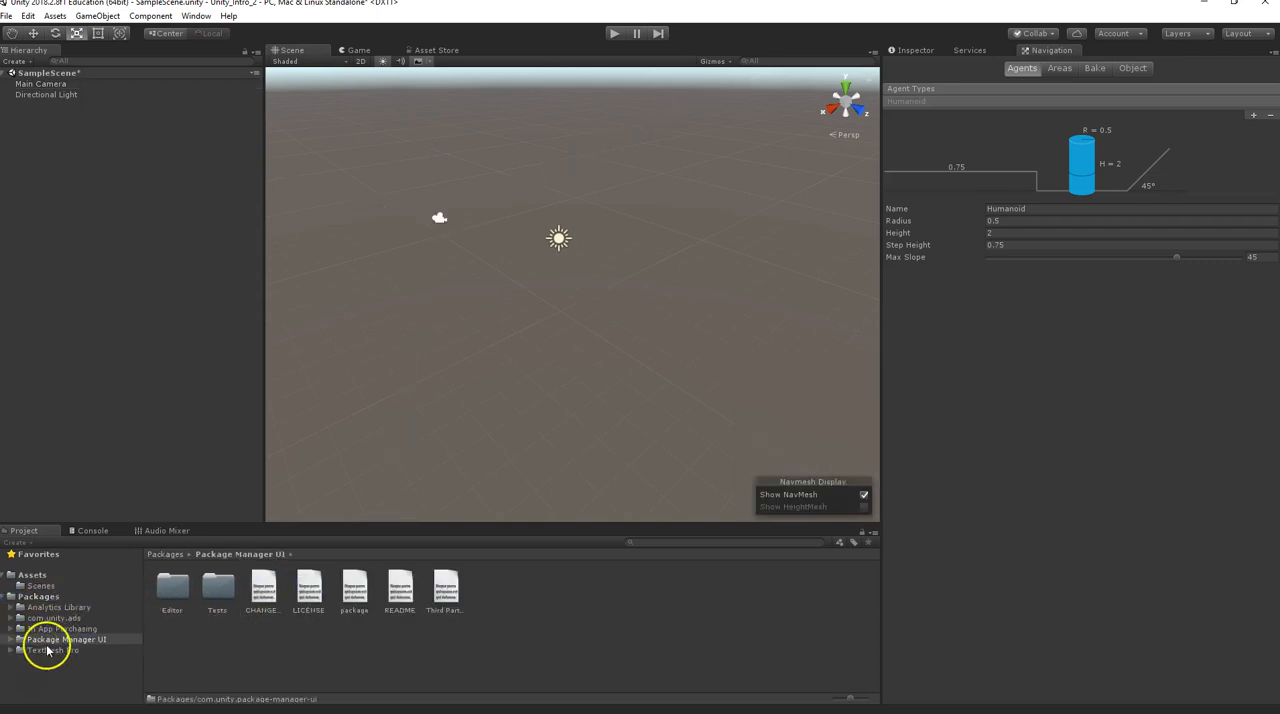
pyautogui.click(9, 597)
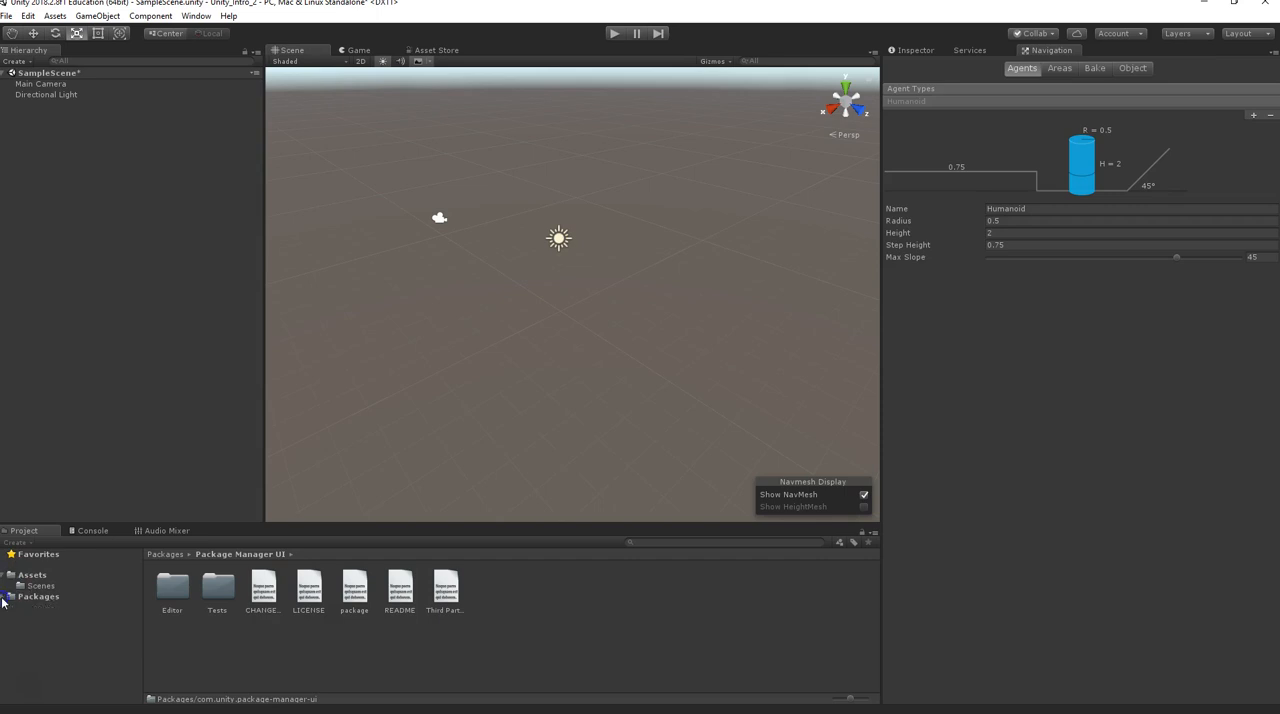
pyautogui.click(7, 576)
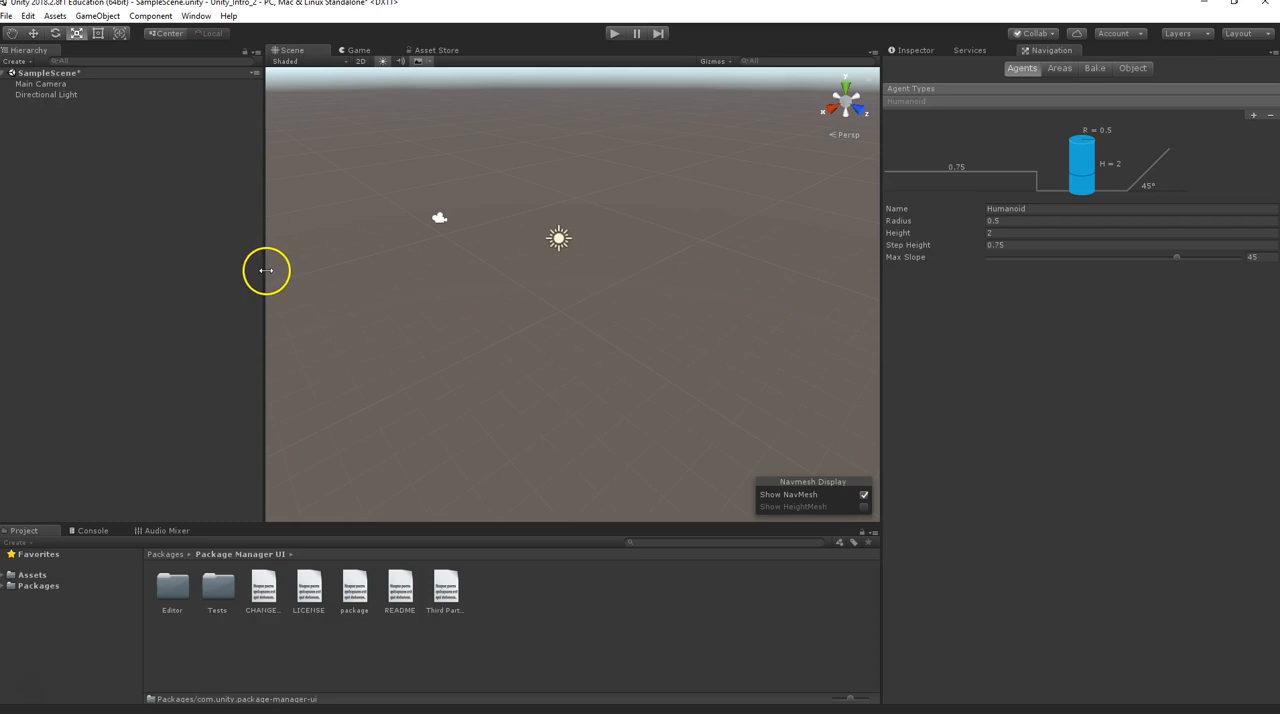
# Enlarge the Scene view by narrowing the Hierarchy and Navigation areas beside it, and try to shorten the Project area
pyautogui.moveTo(264, 270); pyautogui.dragTo(119, 271)
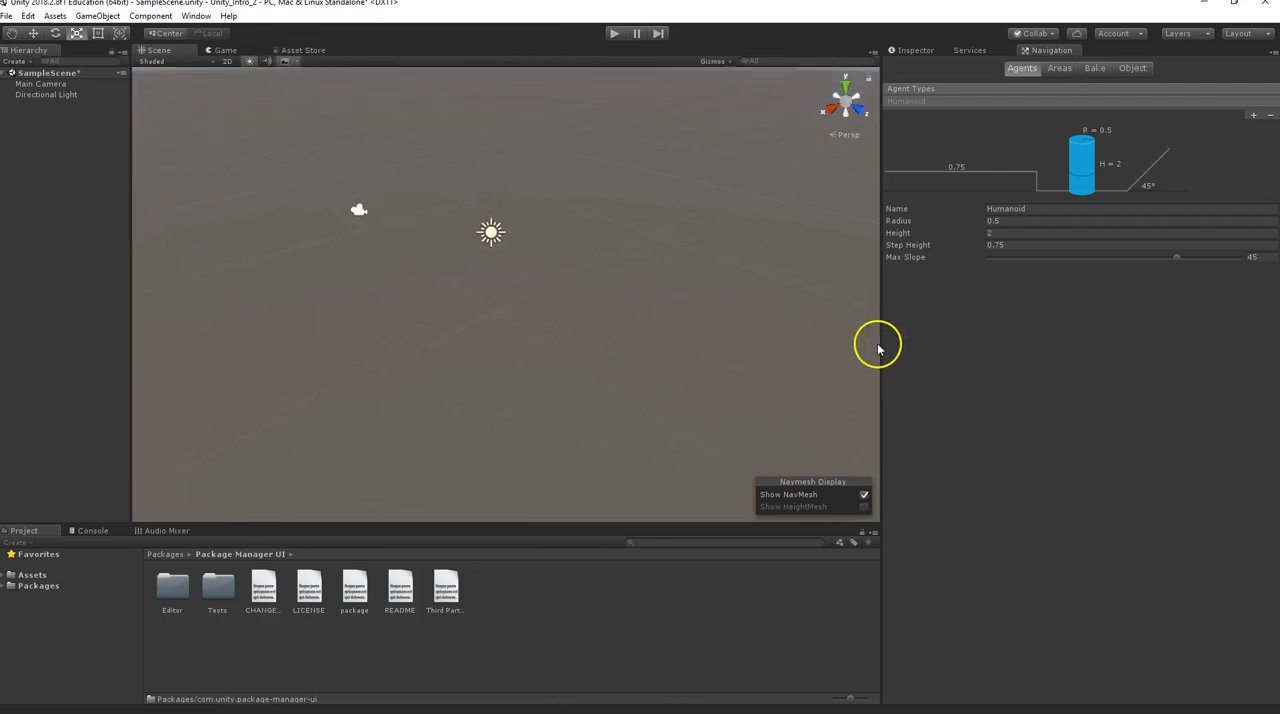
pyautogui.moveTo(882, 344); pyautogui.dragTo(1055, 340)
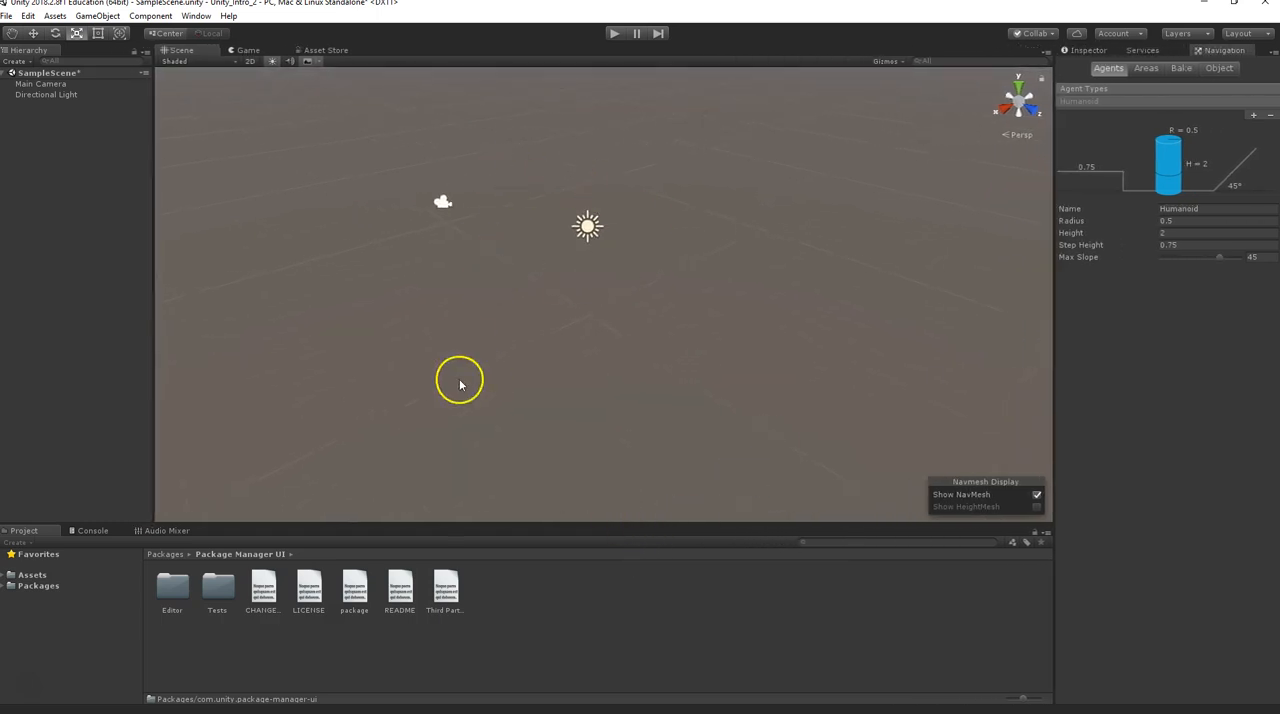
pyautogui.moveTo(554, 525); pyautogui.dragTo(521, 548)
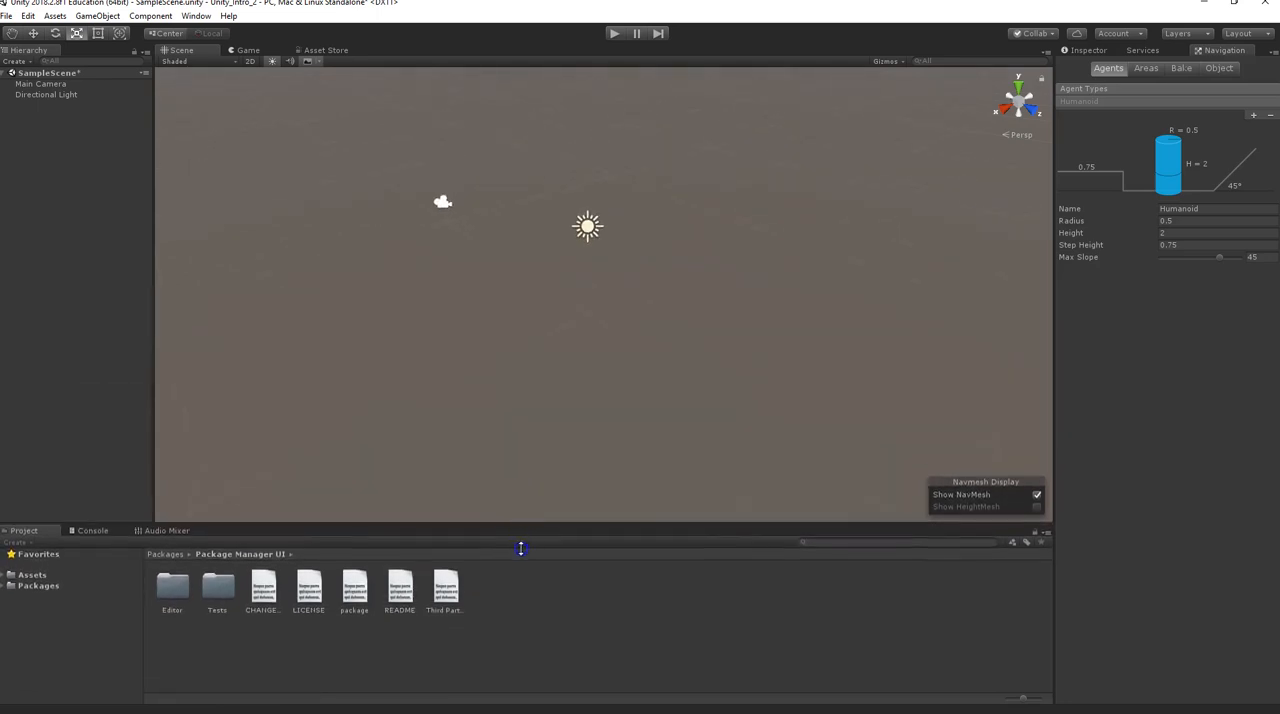
# Examine the Console's logging options, keep Clear on Play enabled, and return to the Project files
pyautogui.click(98, 531)
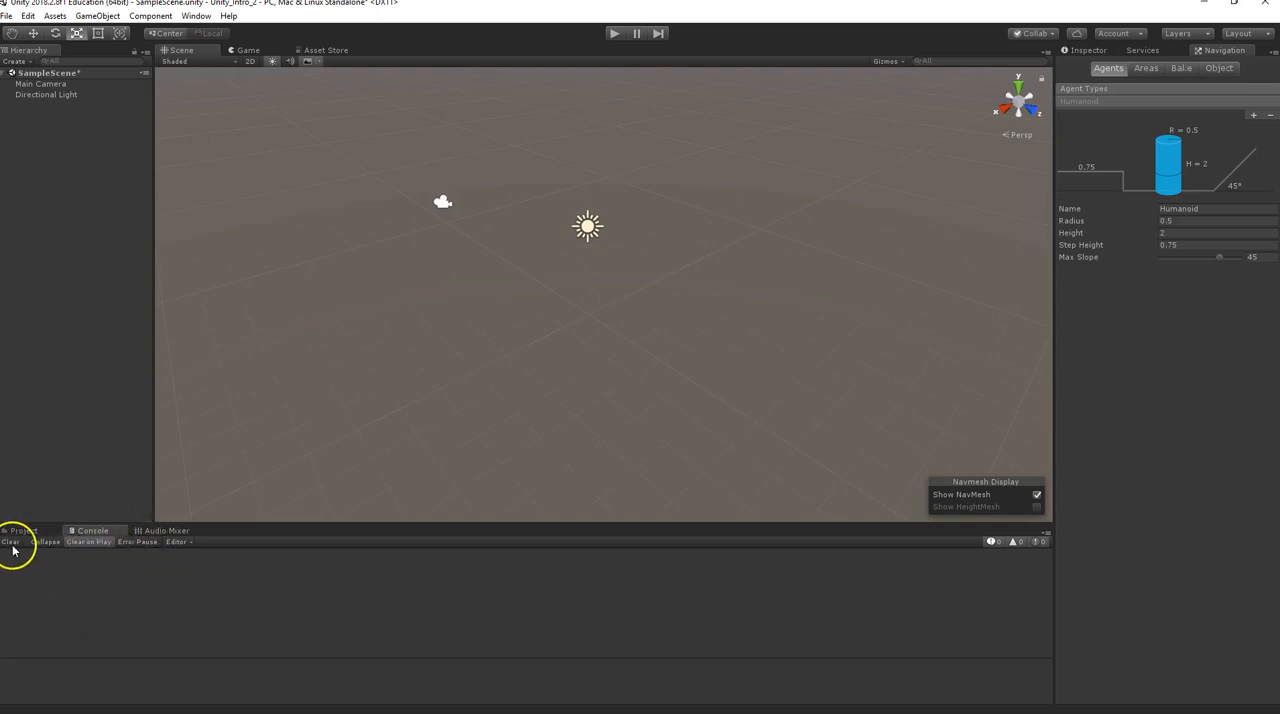
pyautogui.click(190, 542)
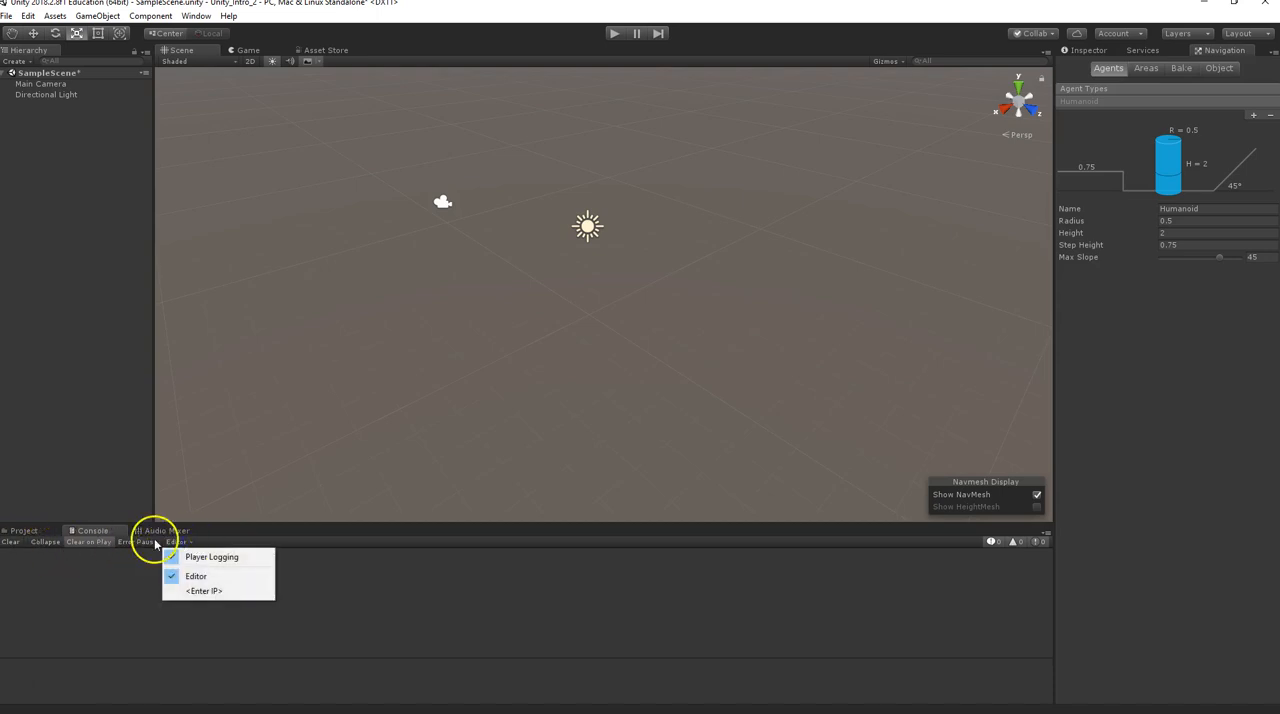
pyautogui.click(86, 542)
pyautogui.click(84, 542)
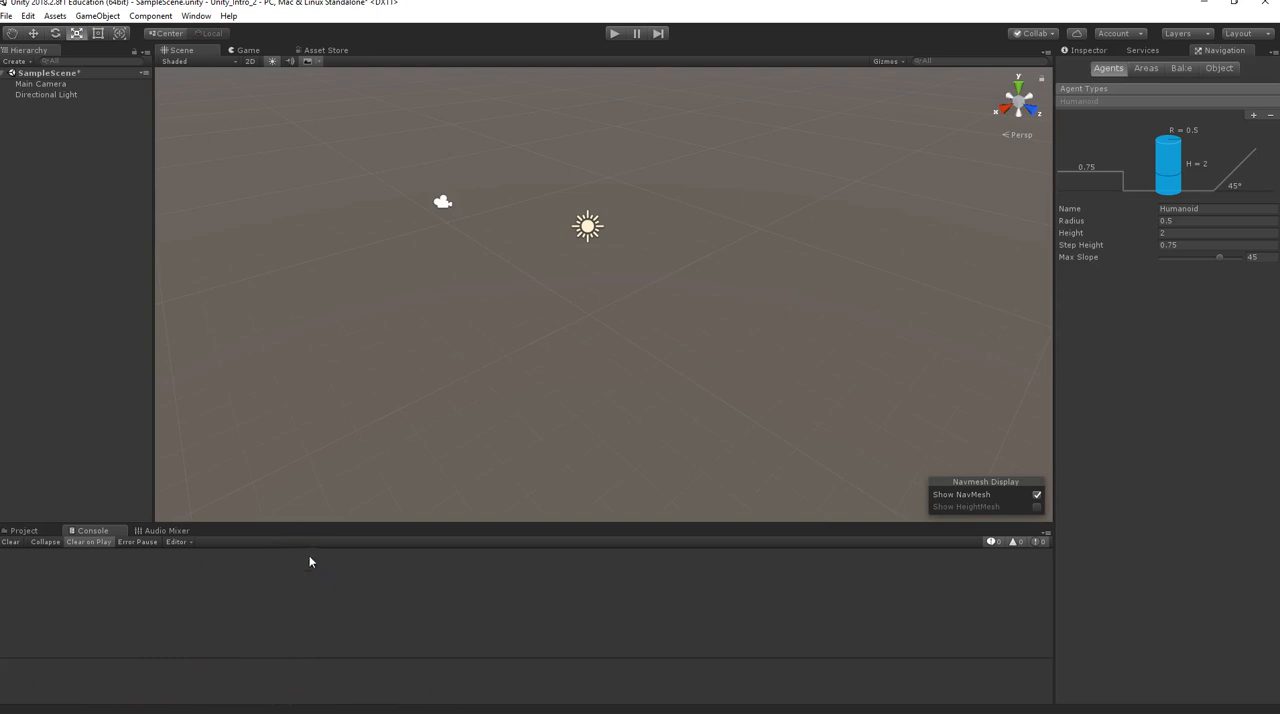
pyautogui.click(24, 531)
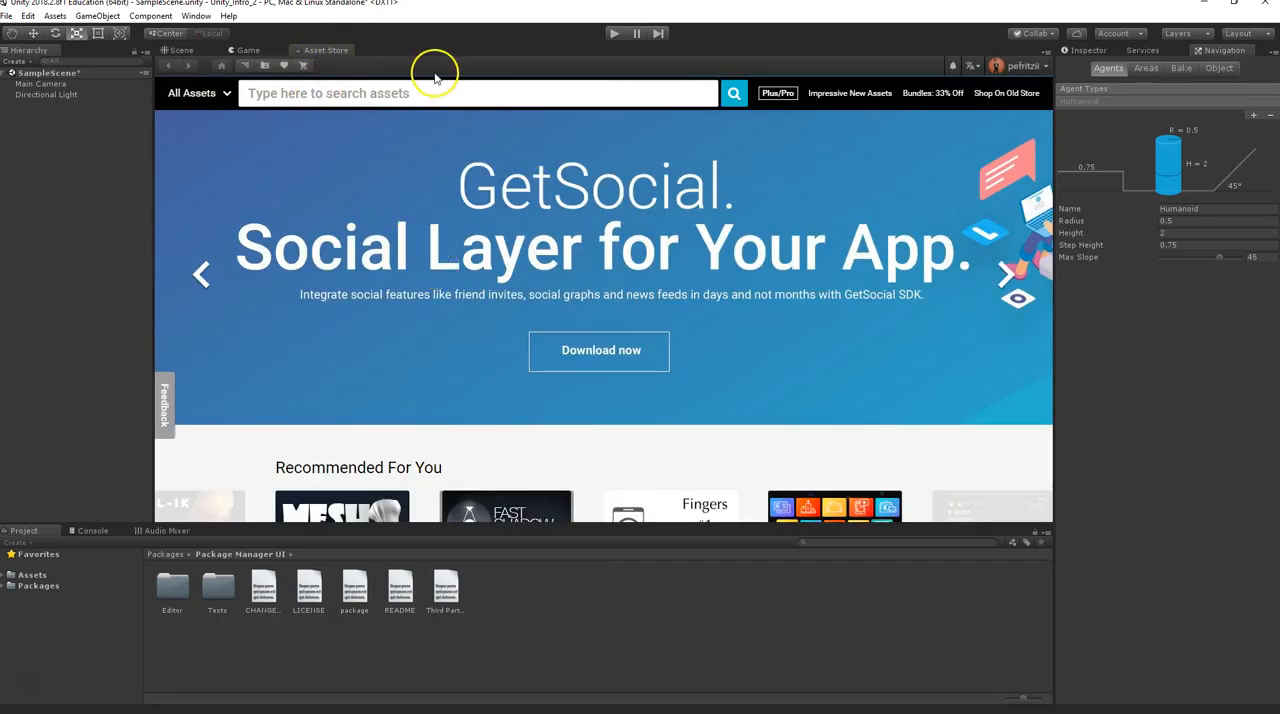
# Review which General editor windows can be opened, including Scene, Inspector, Console and Asset Store
pyautogui.click(196, 16)
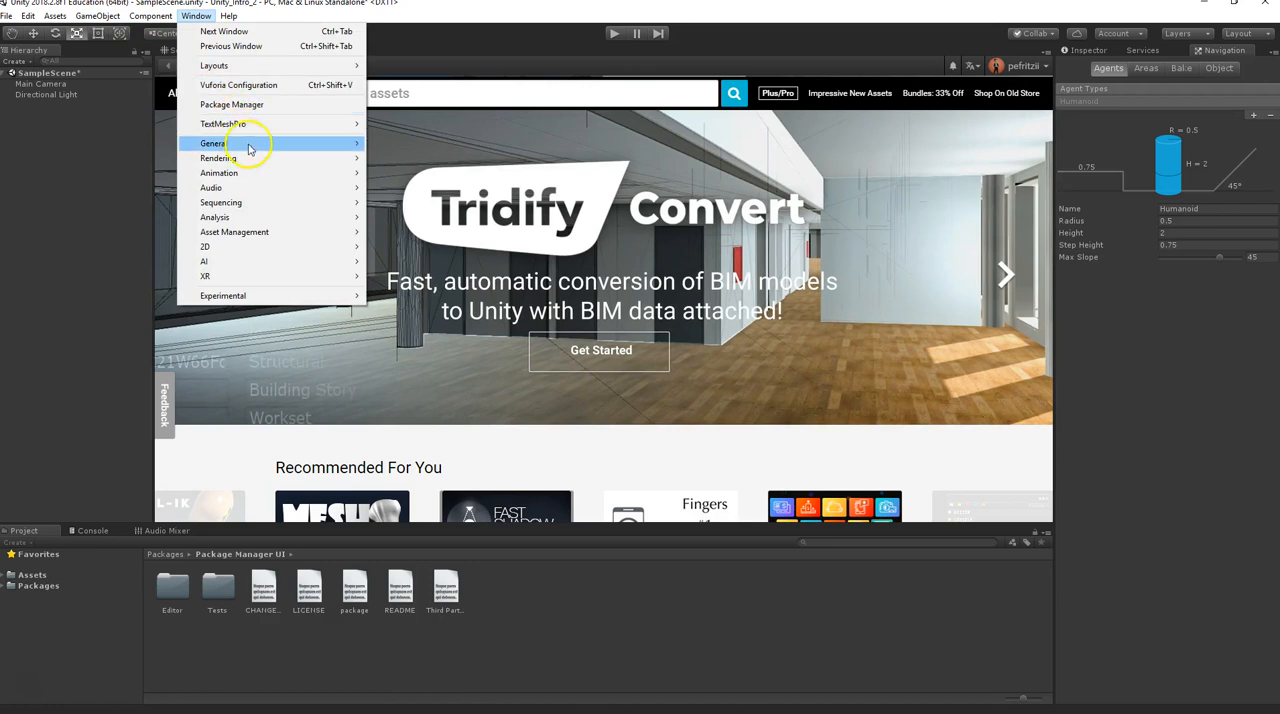
pyautogui.moveTo(320, 143)
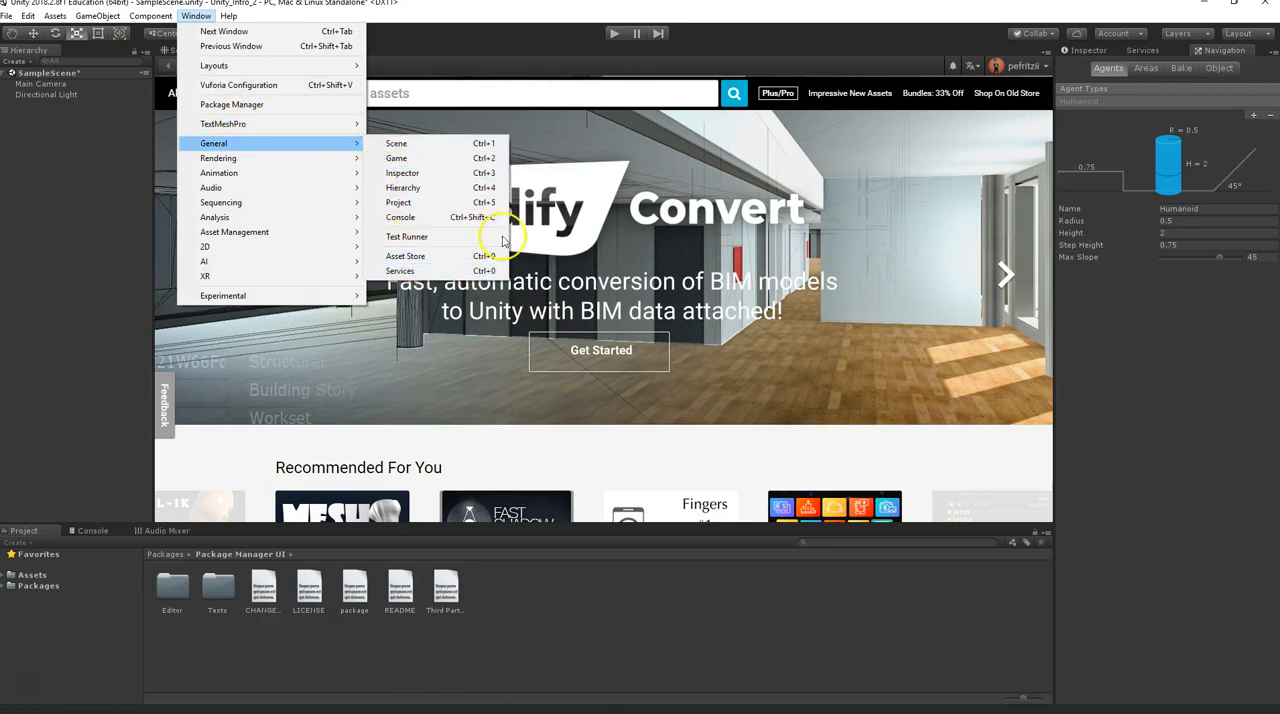
pyautogui.click(474, 58)
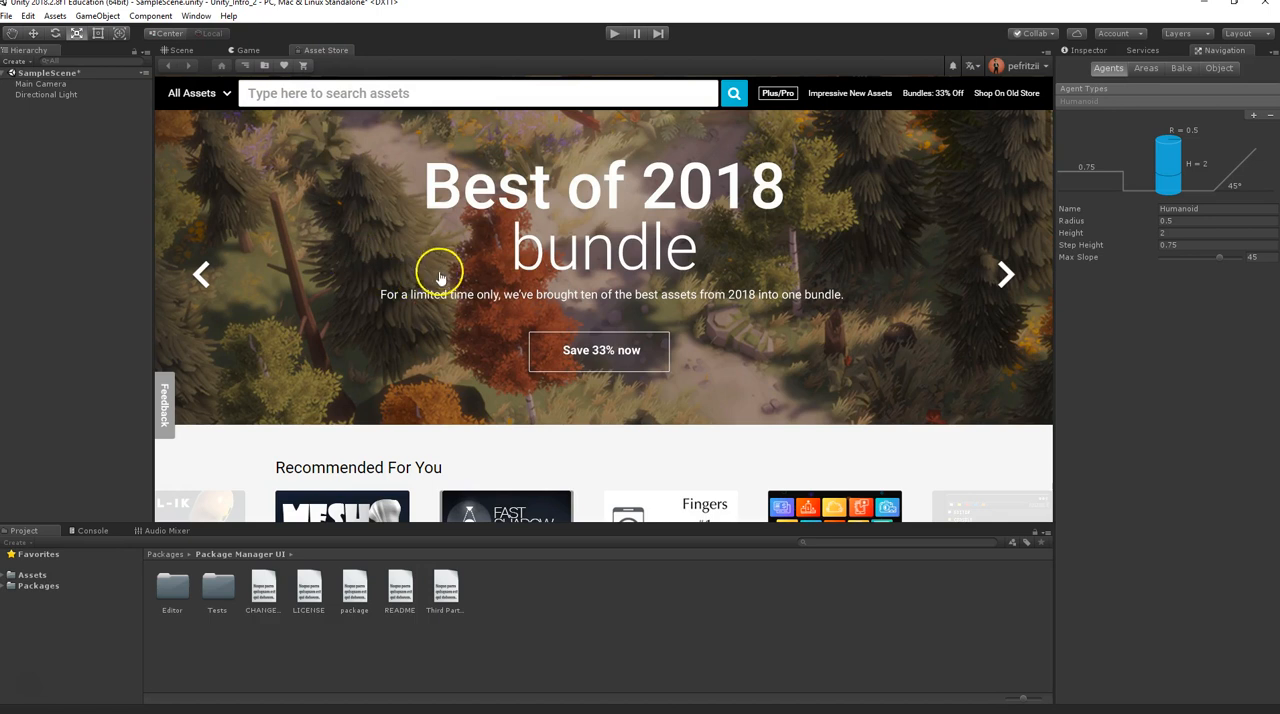
# Search the Asset Store for Standard Assets and open the Unity Technologies package page to review its contents
pyautogui.click(294, 94)
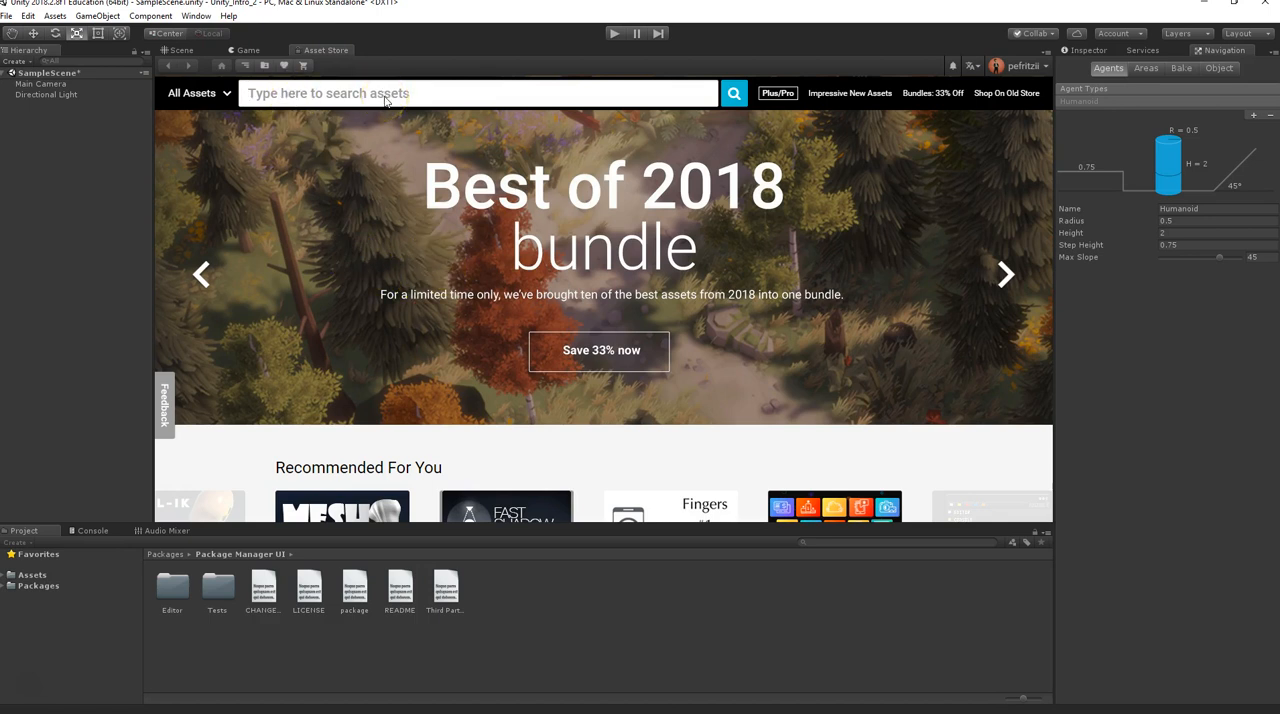
pyautogui.write('Standard Asse')
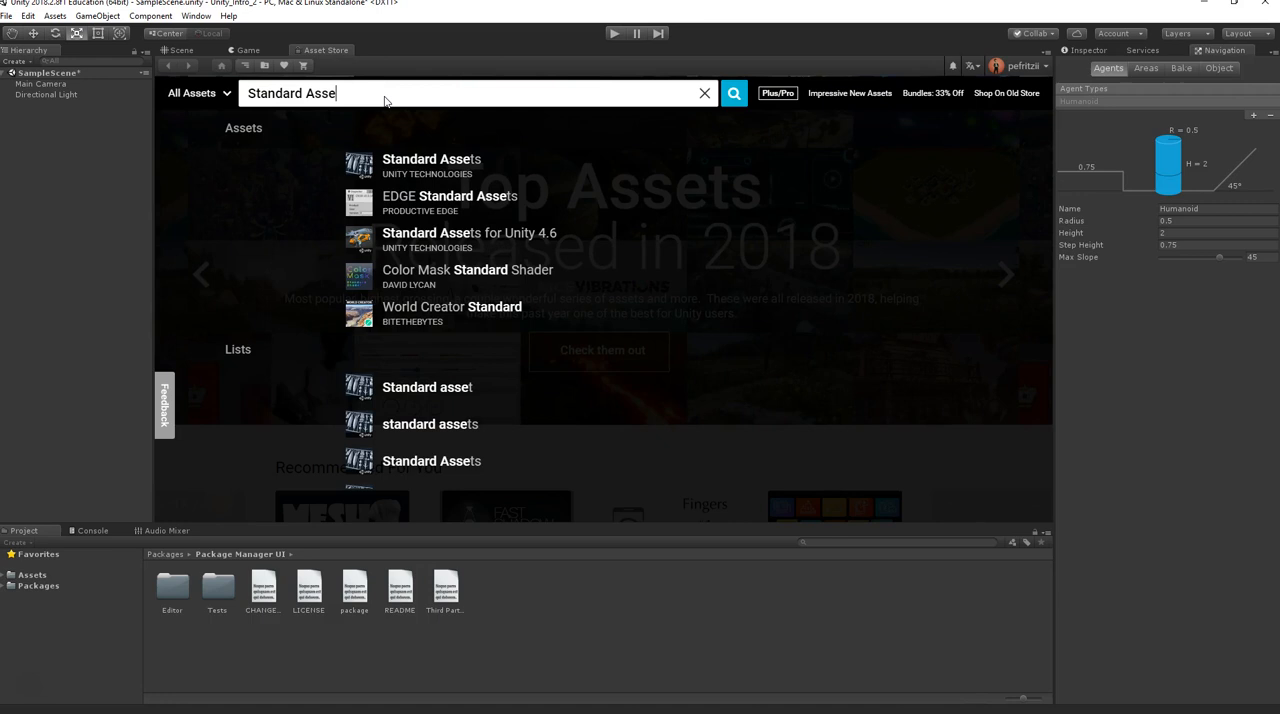
pyautogui.click(418, 161)
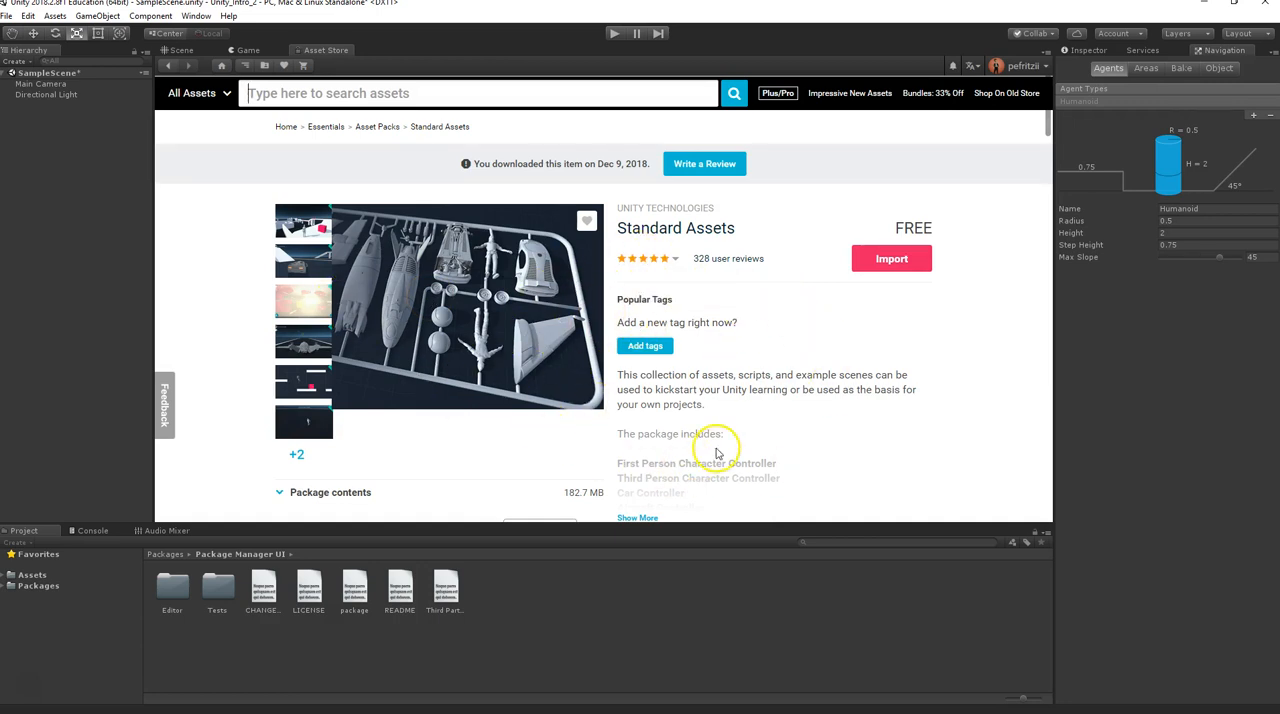
pyautogui.scroll(-1, 716, 453)
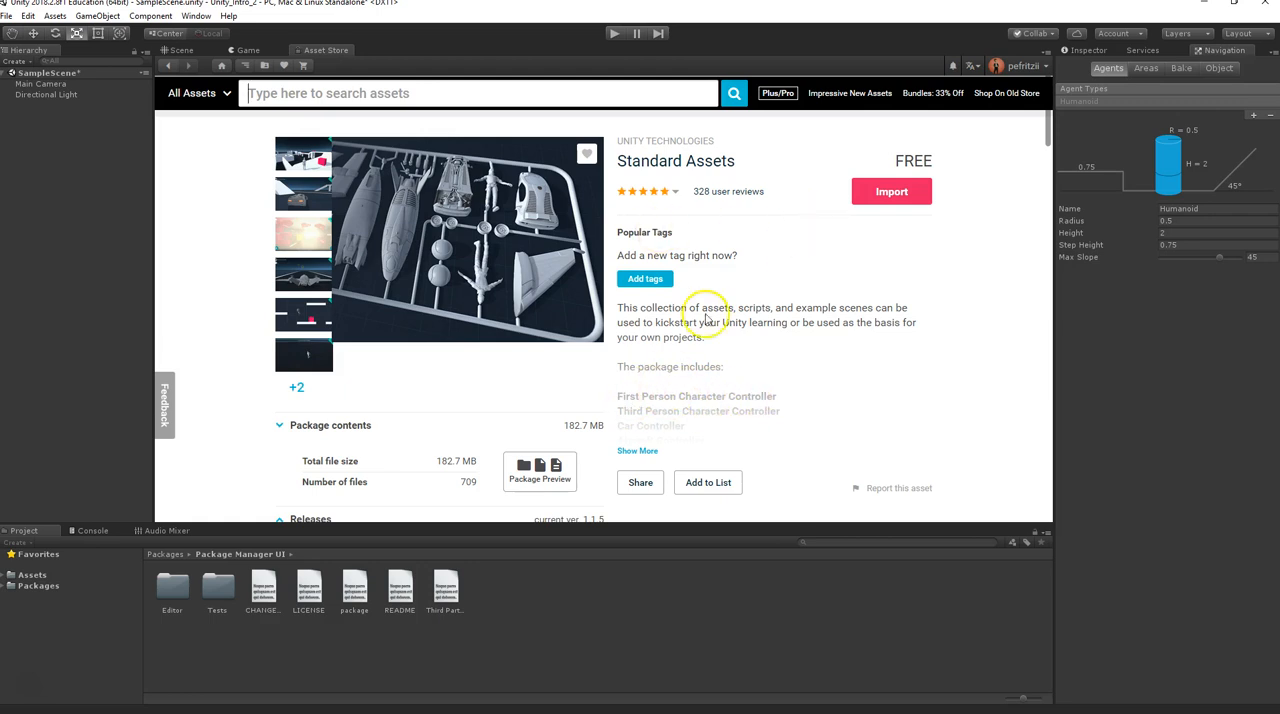
# Import the complete Standard Assets package into the project
pyautogui.click(880, 273)
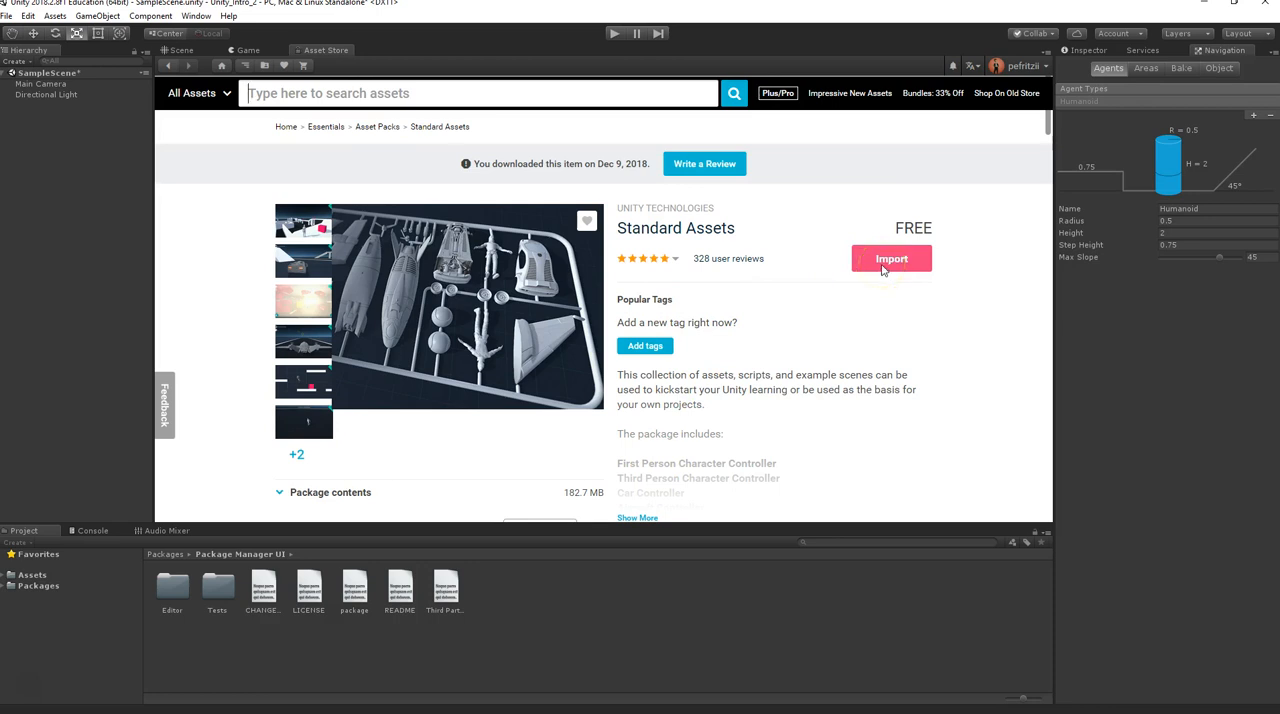
pyautogui.click(891, 268)
pyautogui.click(887, 265)
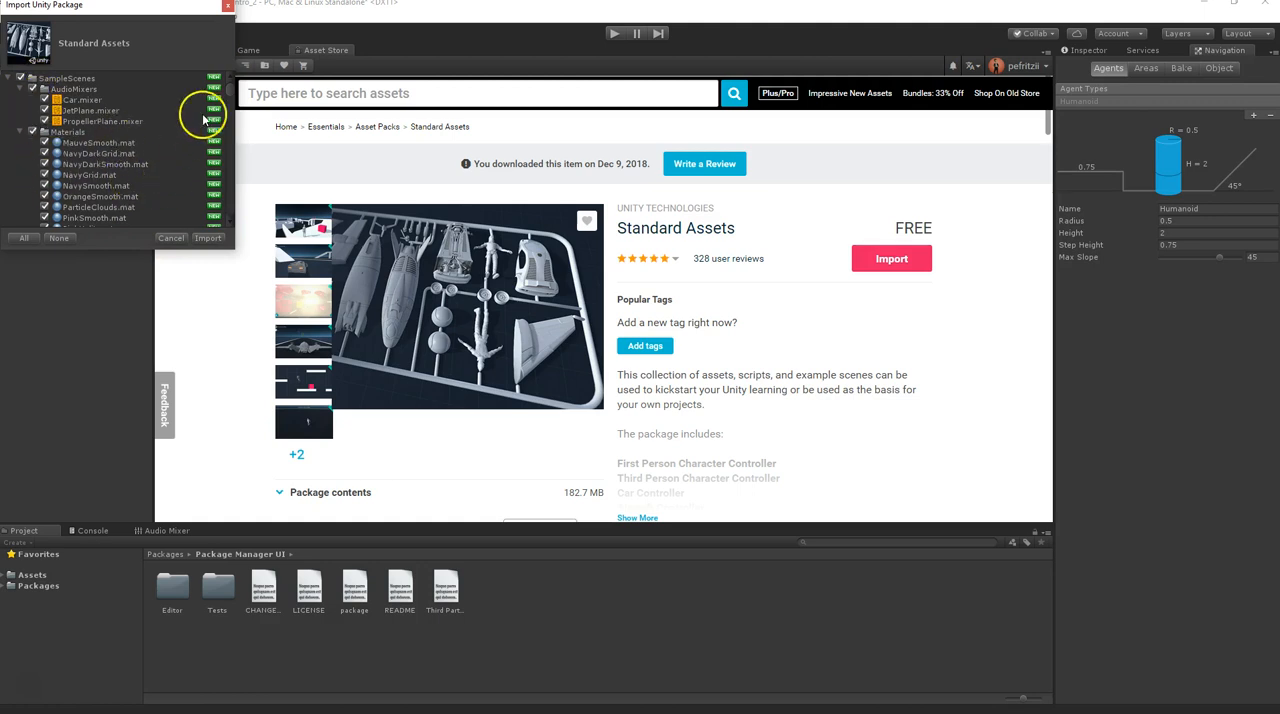
pyautogui.click(207, 239)
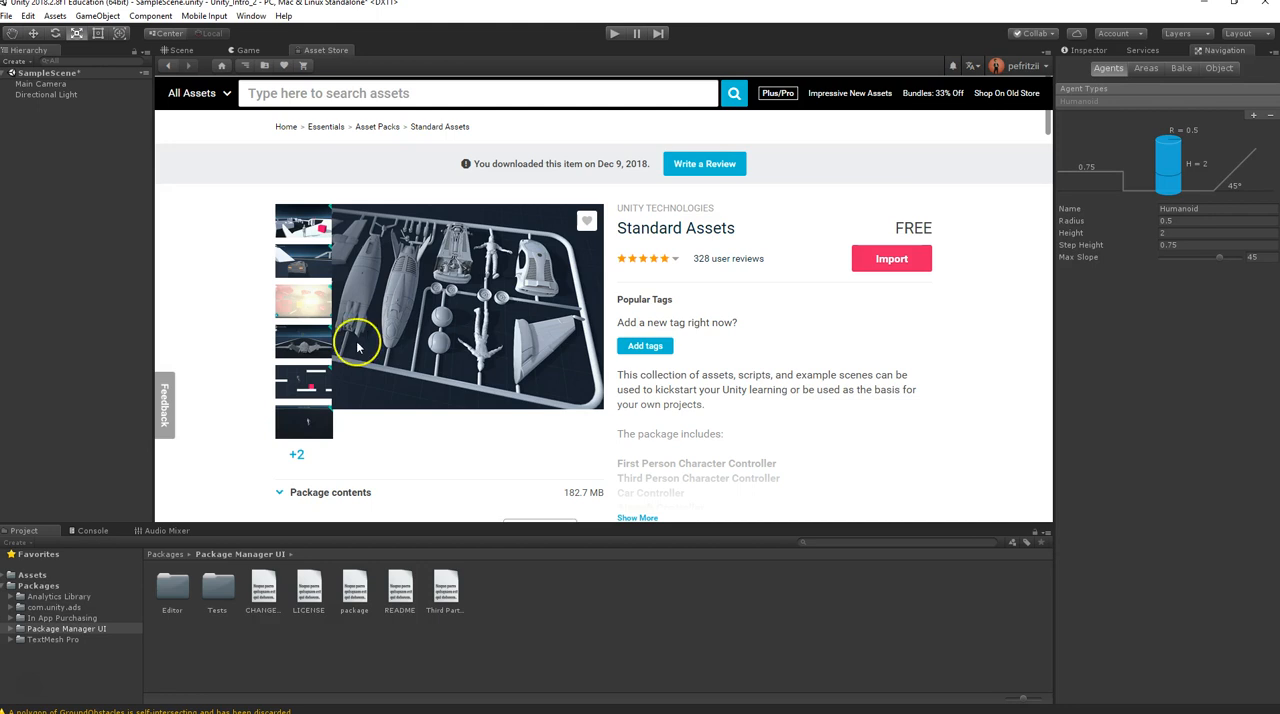
# Expand the project's Assets tree and open the Standard Assets folder to view its subfolders
pyautogui.click(31, 575)
pyautogui.click(269, 590)
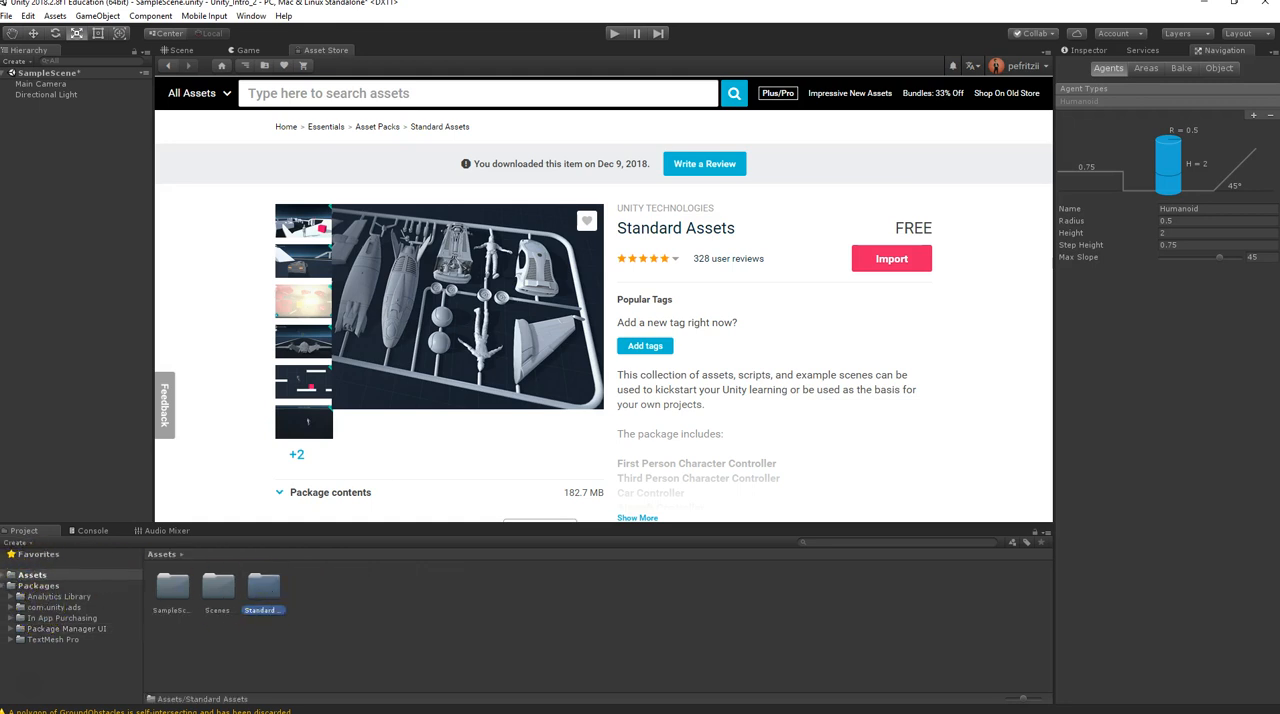
pyautogui.click(10, 576)
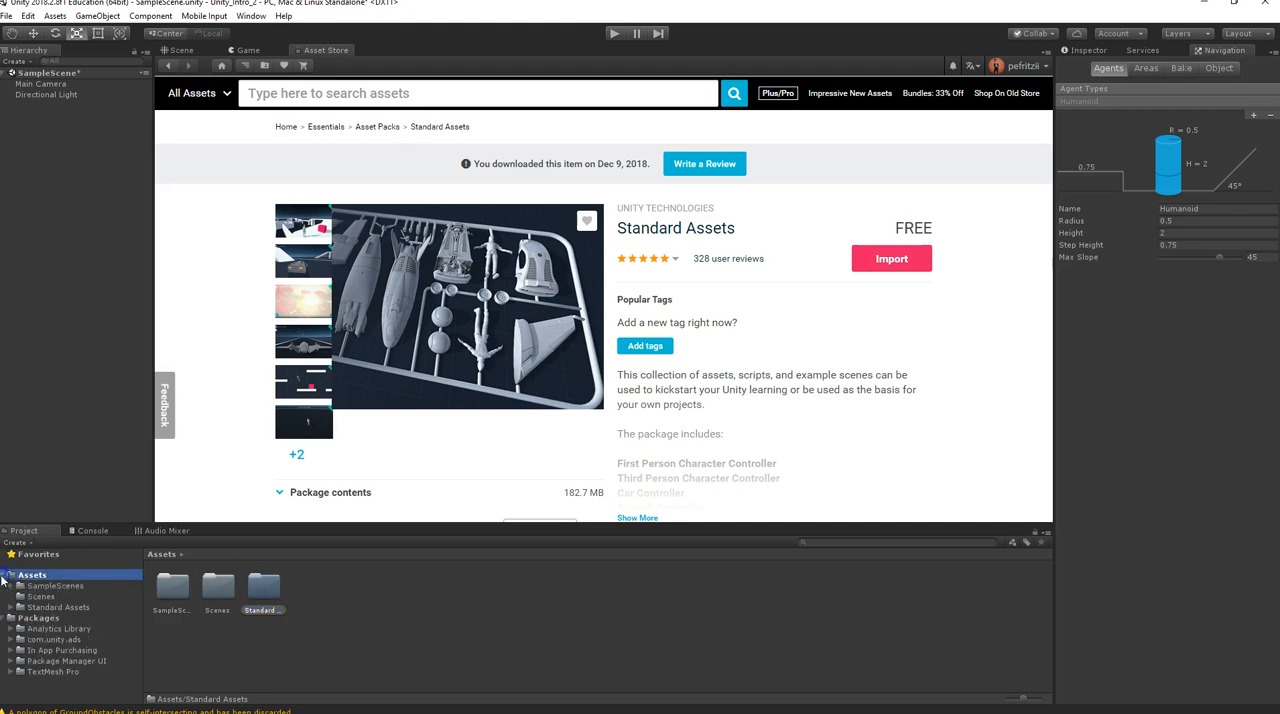
pyautogui.click(52, 607)
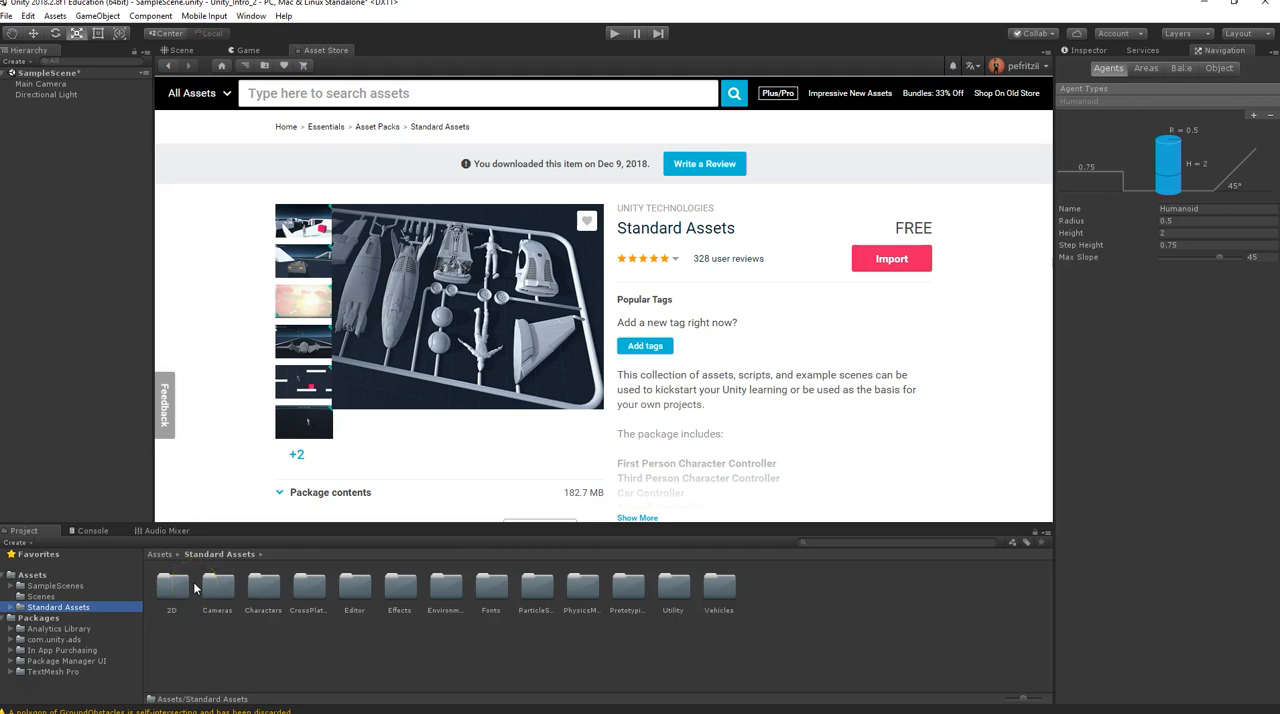
# Search the Asset Store for Nature Starter and open the Nature Starter Kit 2 package page
pyautogui.click(256, 93)
pyautogui.write('Na')
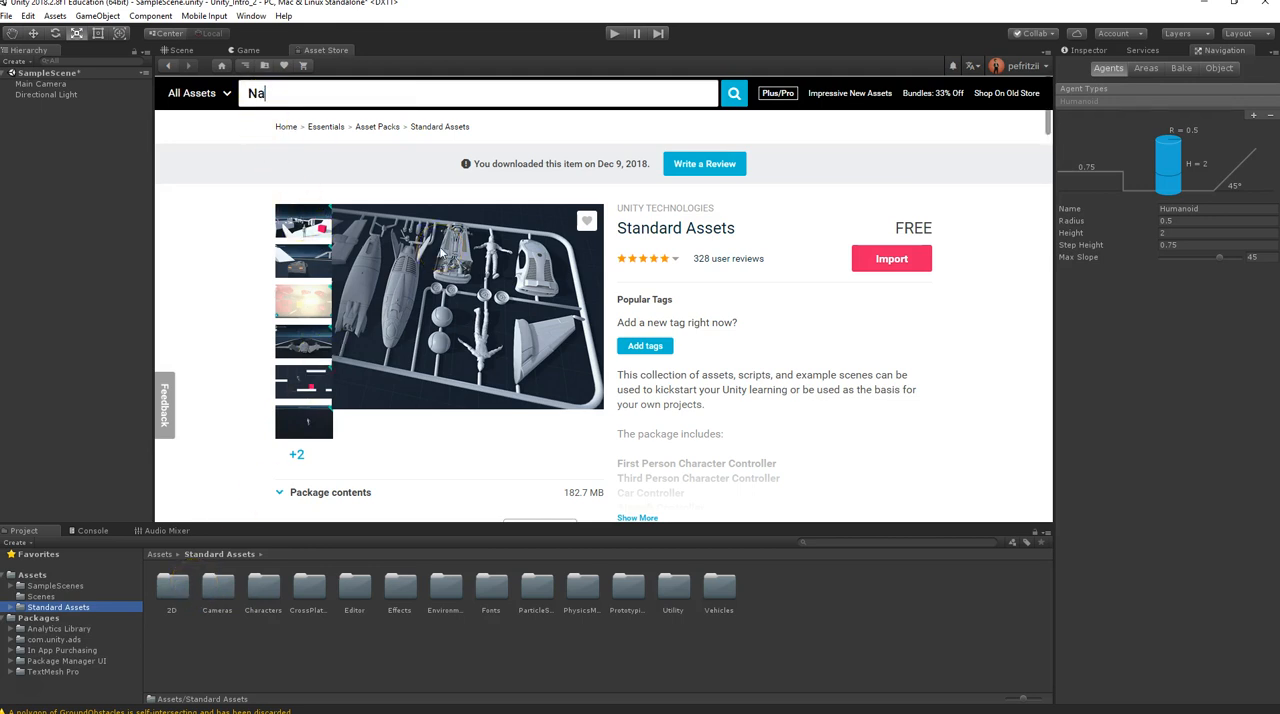
pyautogui.write('ture')
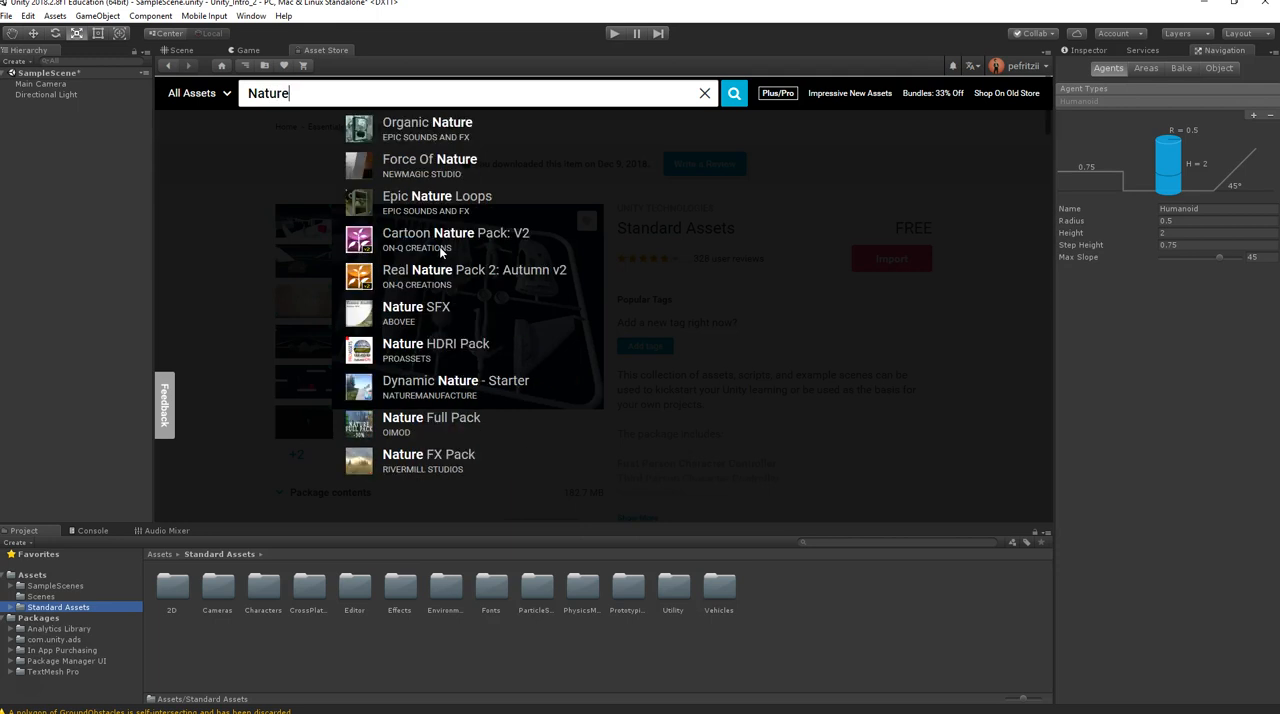
pyautogui.write(' Starter')
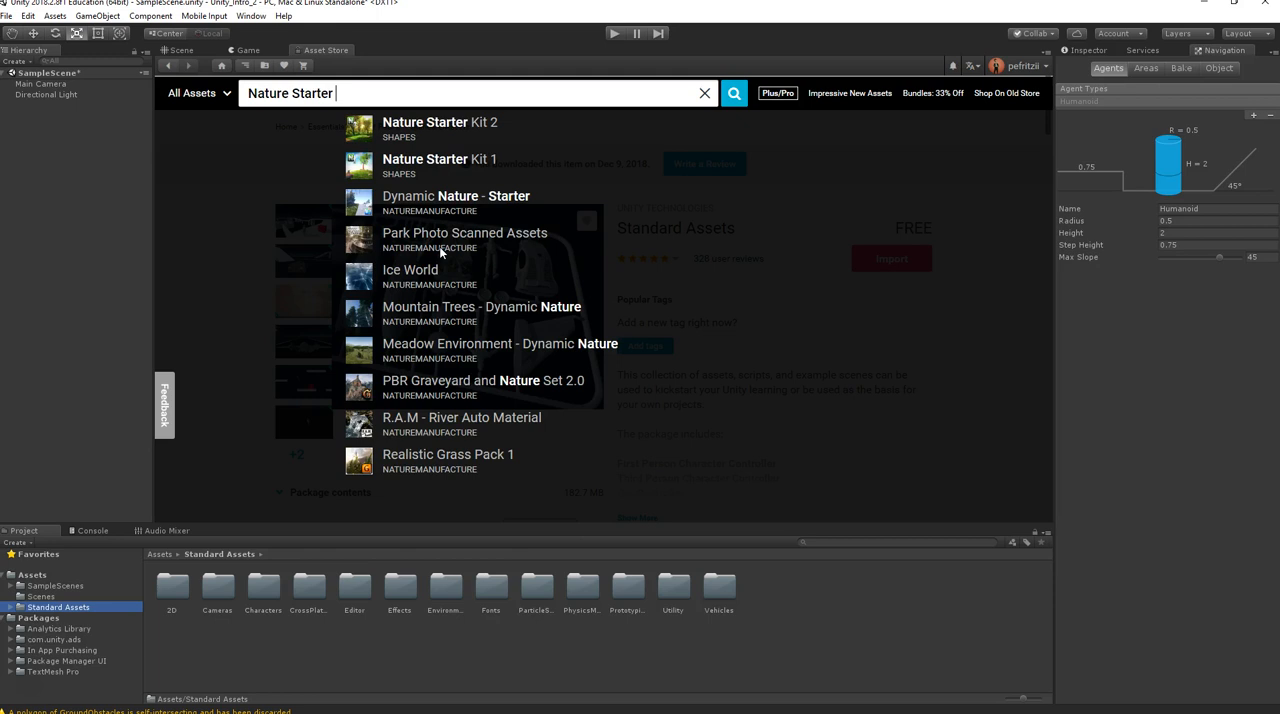
pyautogui.click(430, 128)
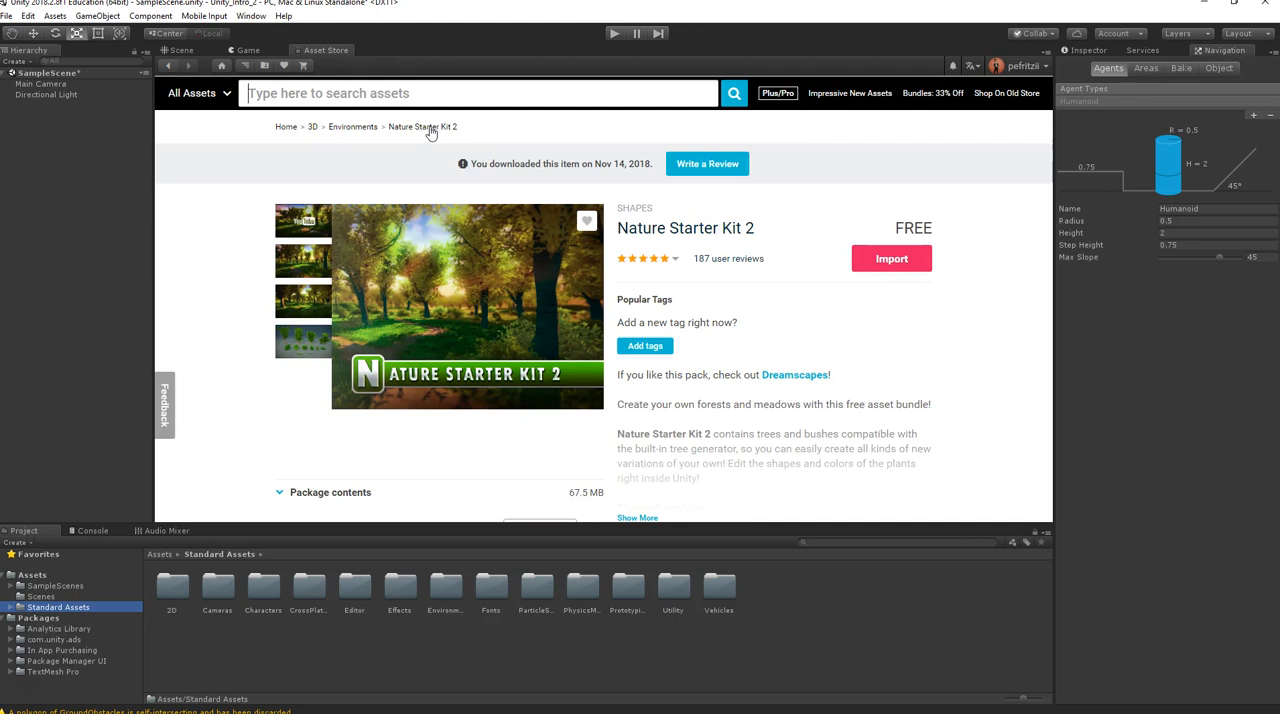
# Import the complete Nature Starter Kit 2 package and allow the automatic update of its obsolete API scripts
pyautogui.click(893, 262)
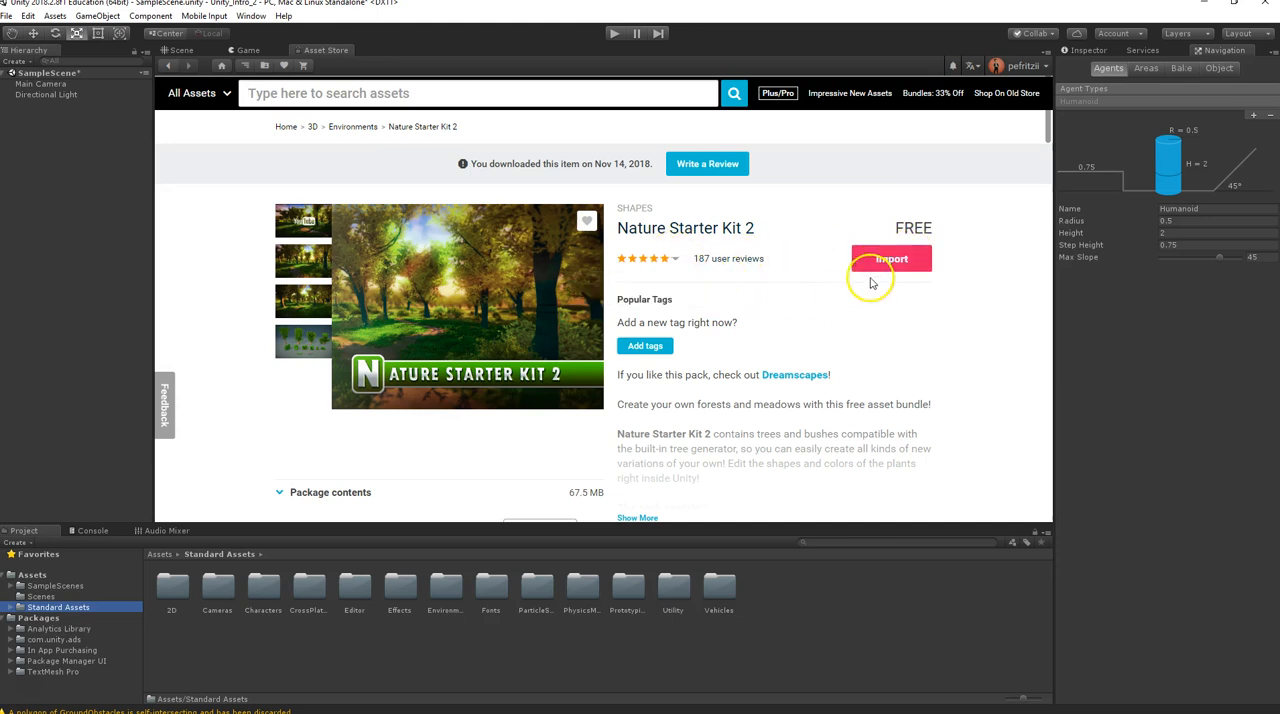
pyautogui.click(889, 262)
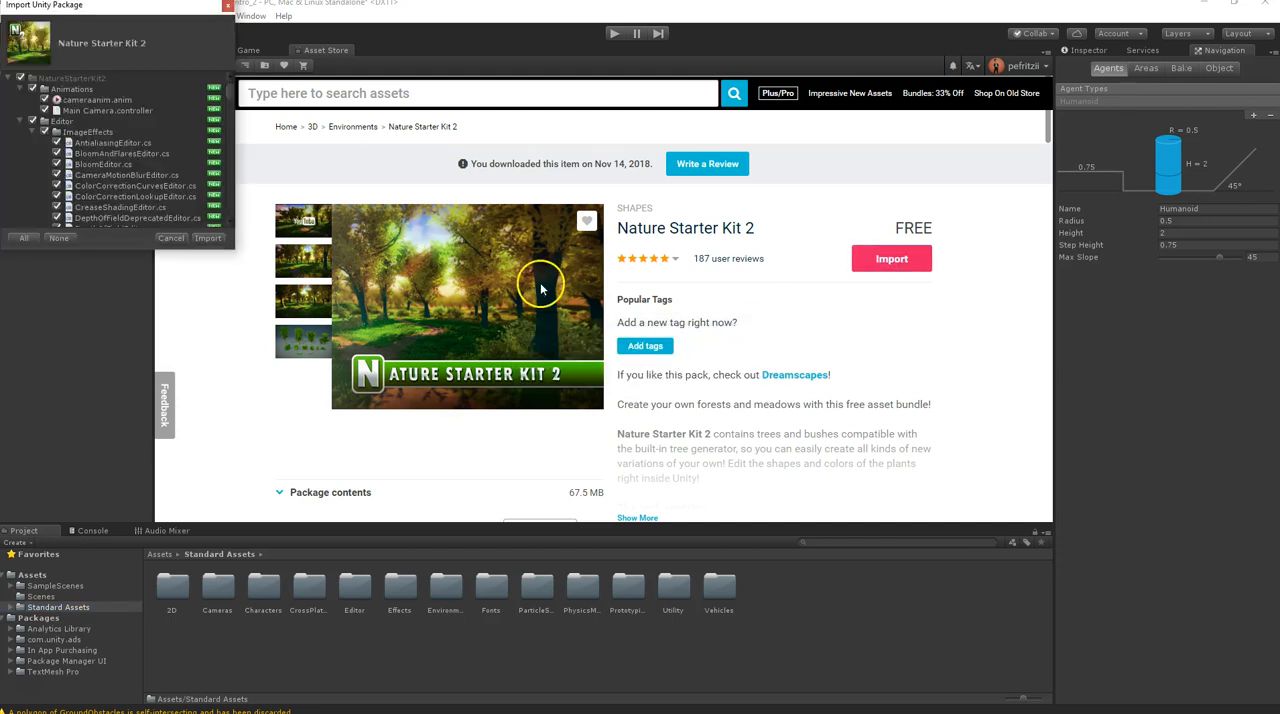
pyautogui.click(209, 240)
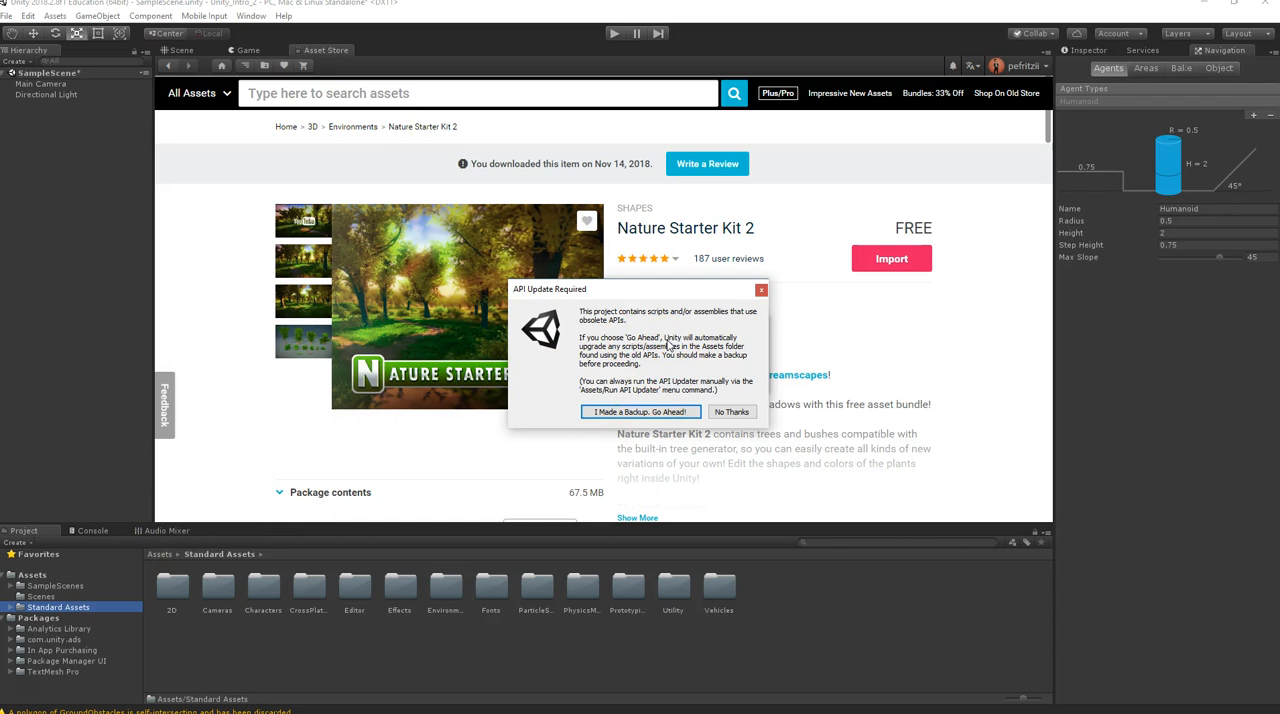
pyautogui.click(630, 412)
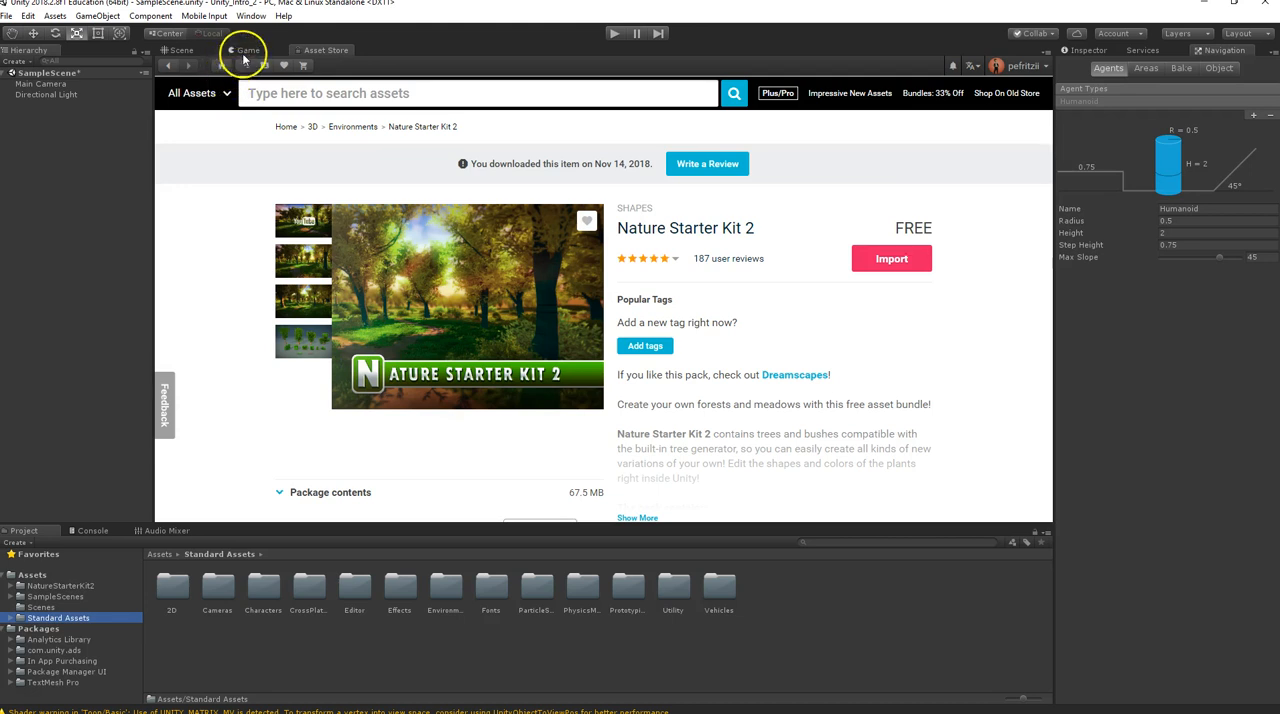
# Return to the Scene view and orbit around the camera and light until the horizon is in view
pyautogui.click(185, 51)
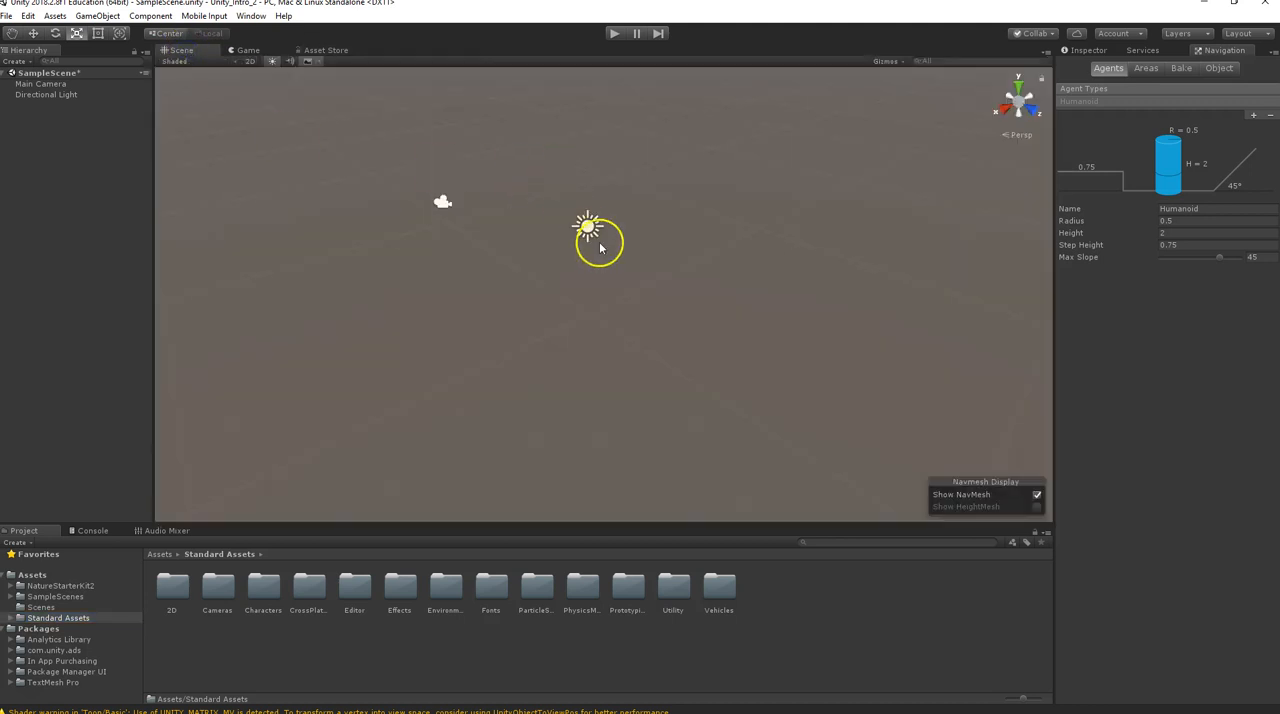
pyautogui.keyDown('alt'); pyautogui.moveTo(544, 250); pyautogui.dragTo(589, 227); pyautogui.keyUp('alt')
pyautogui.keyDown('alt'); pyautogui.moveTo(517, 209); pyautogui.dragTo(455, 238); pyautogui.keyUp('alt')
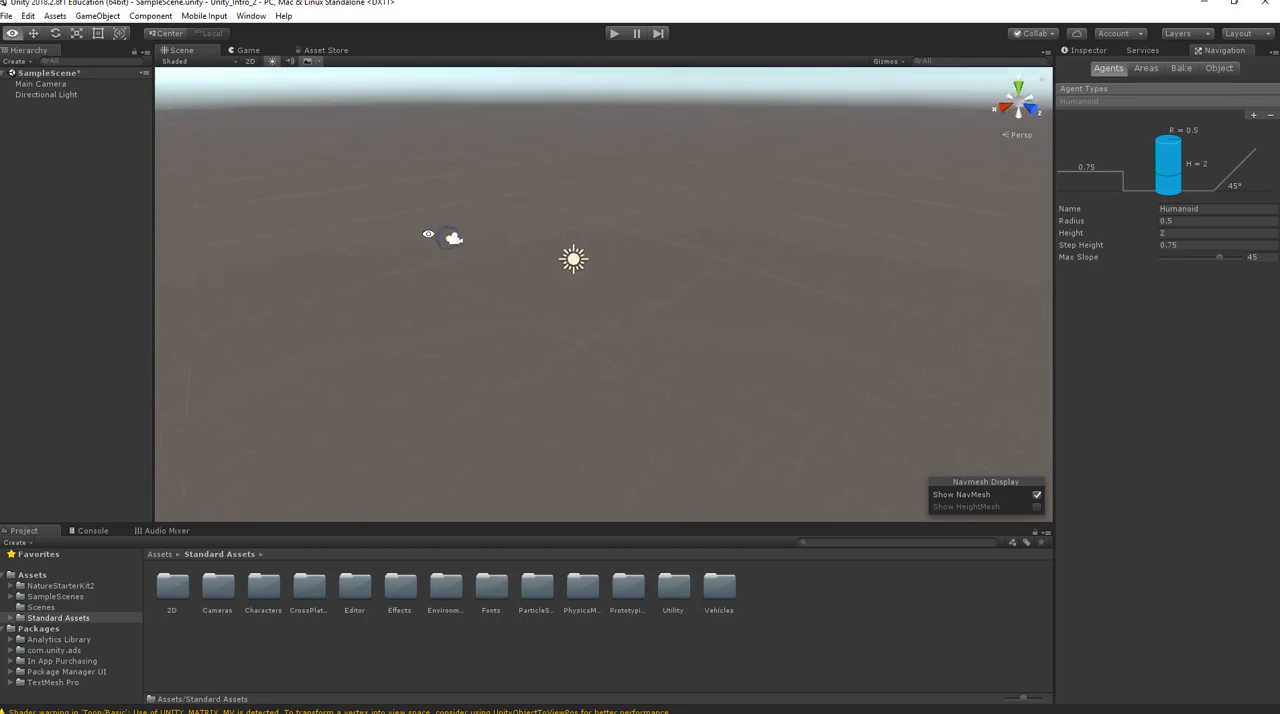